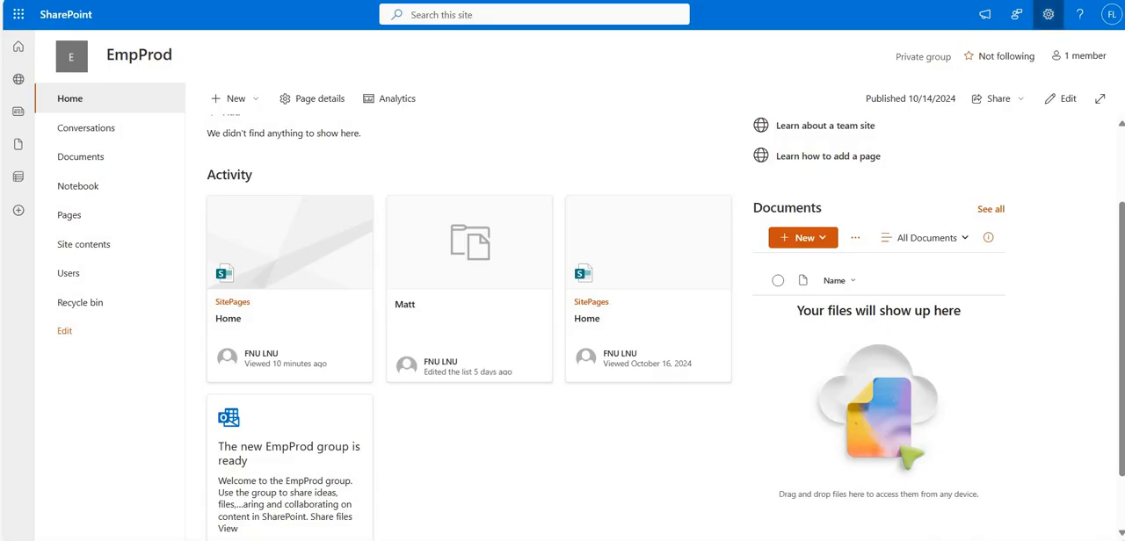
- Review the EmpProd site's advanced permission settings and the membership of its EmpProd Owners group
left_click(1048, 14)
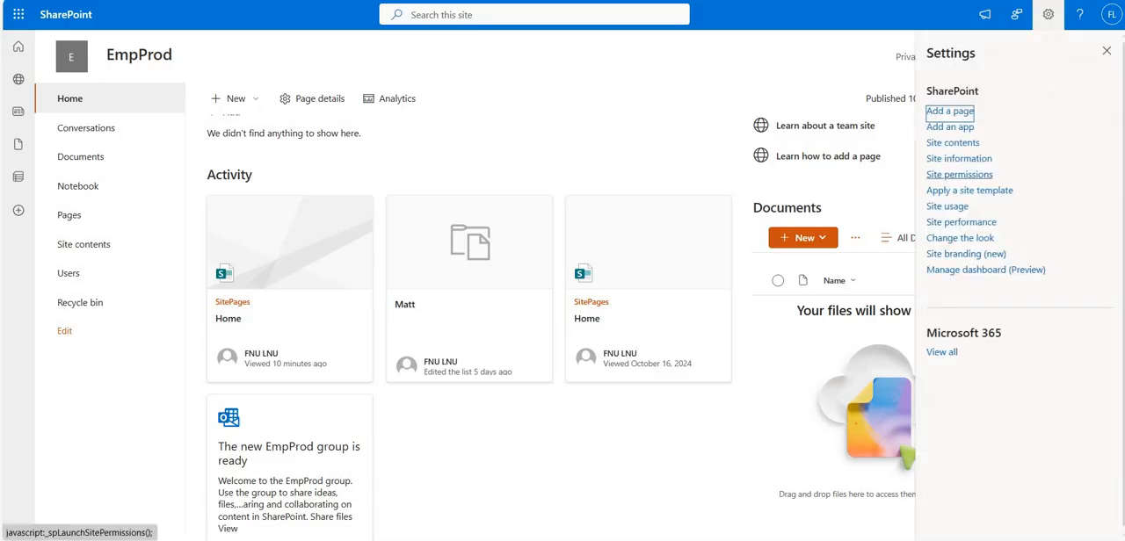
left_click(959, 174)
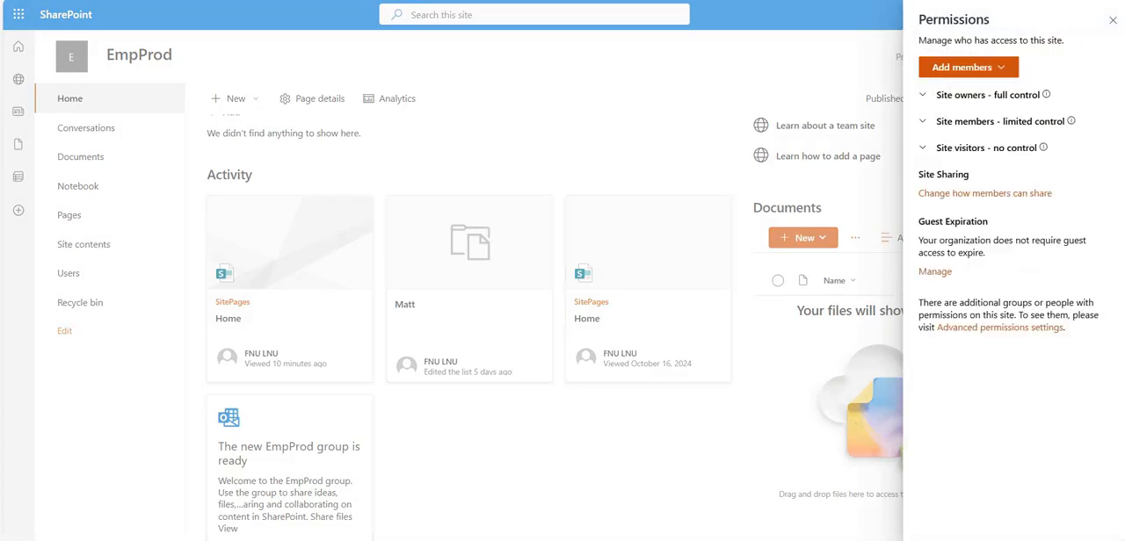
left_click(1000, 327)
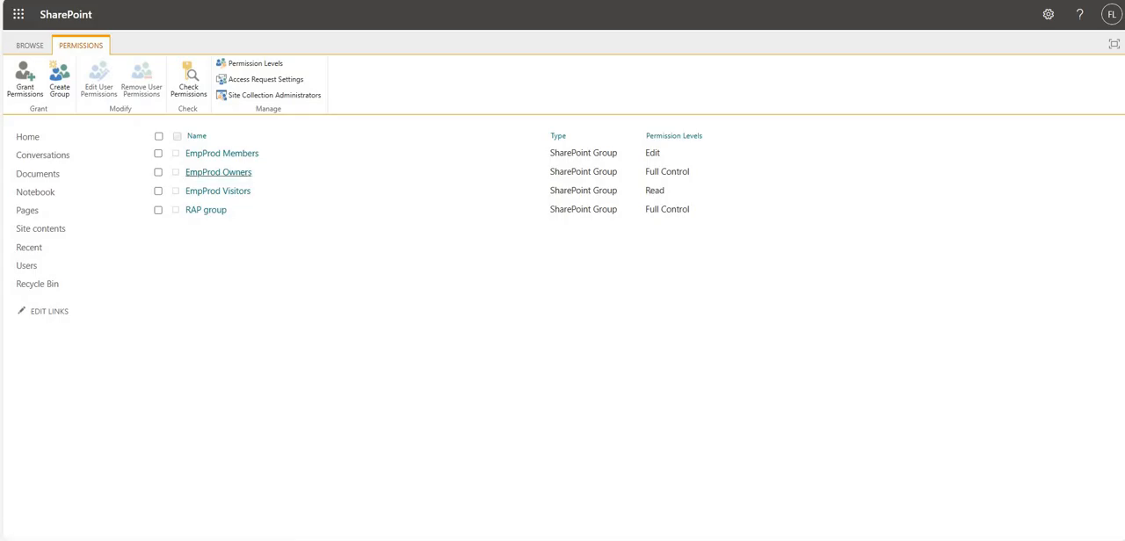
left_click(217, 173)
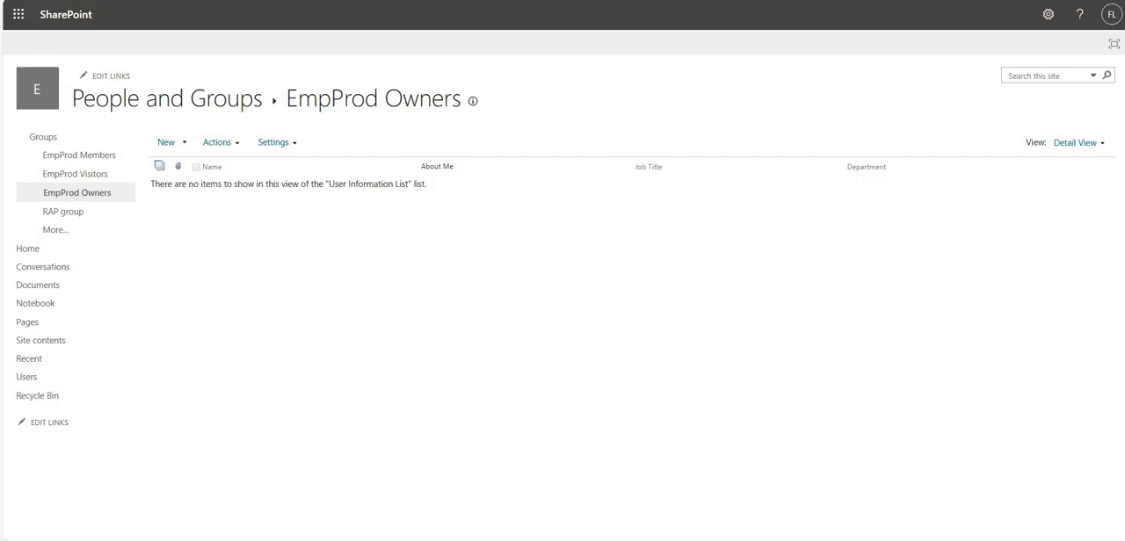
key("alt+Left")
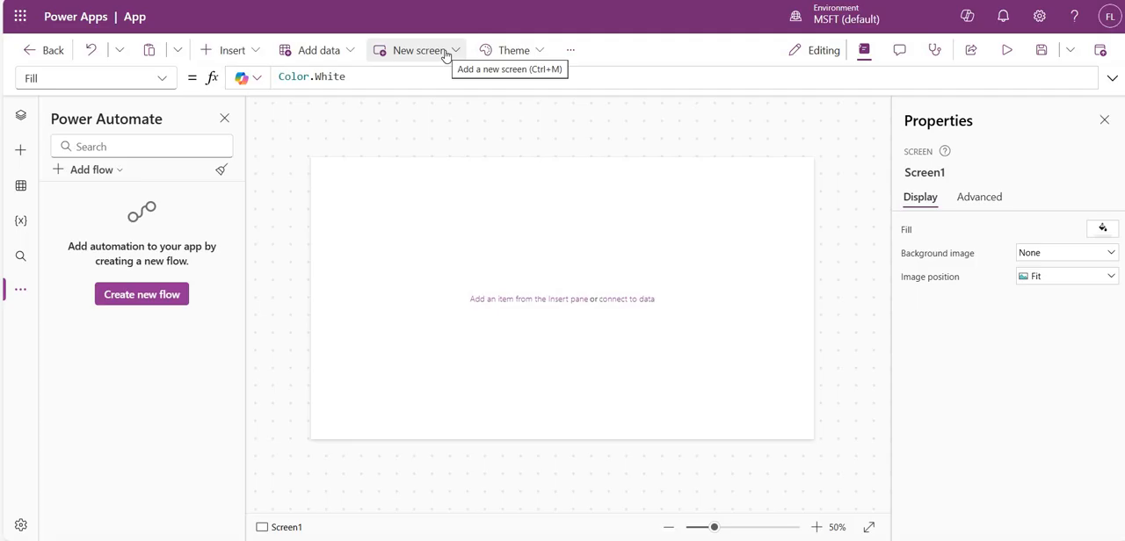
- In the Power Apps canvas app, insert a button at about X 57, Y 93 and set its text to "Get Group"
left_click(232, 50)
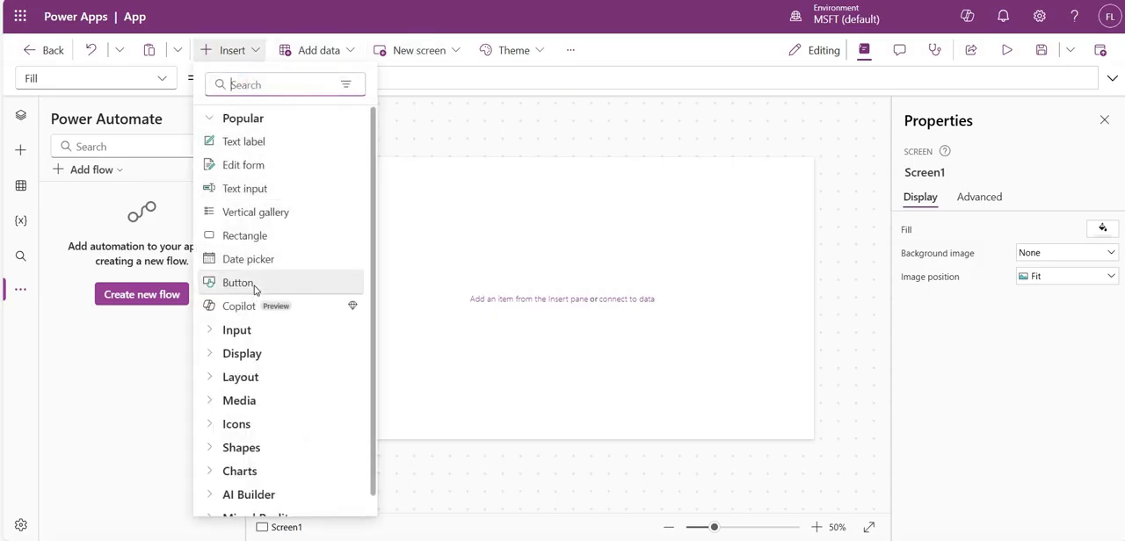
left_click(255, 287)
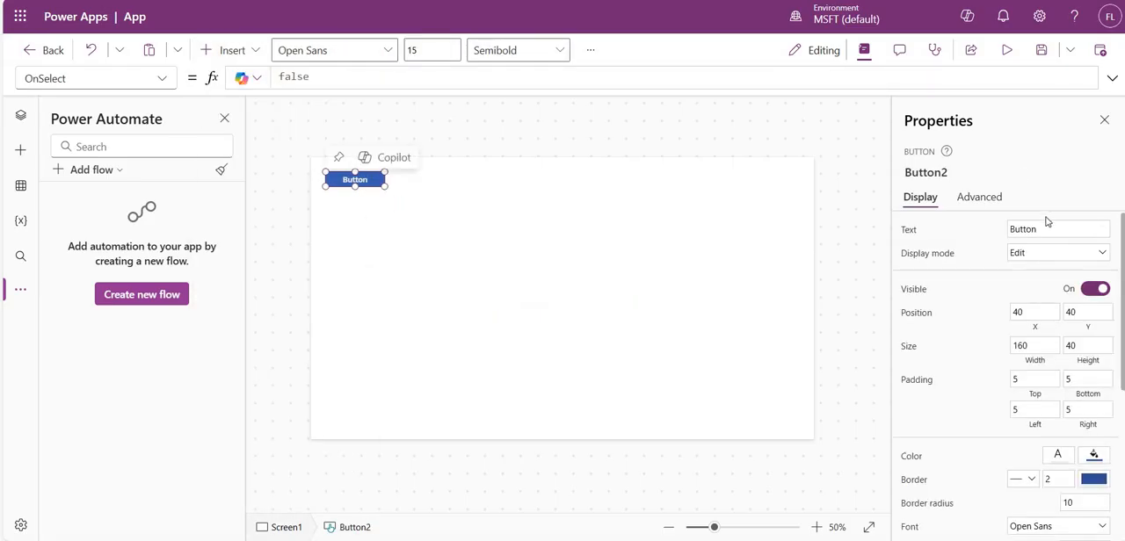
left_click(1008, 232)
double_click(1008, 231)
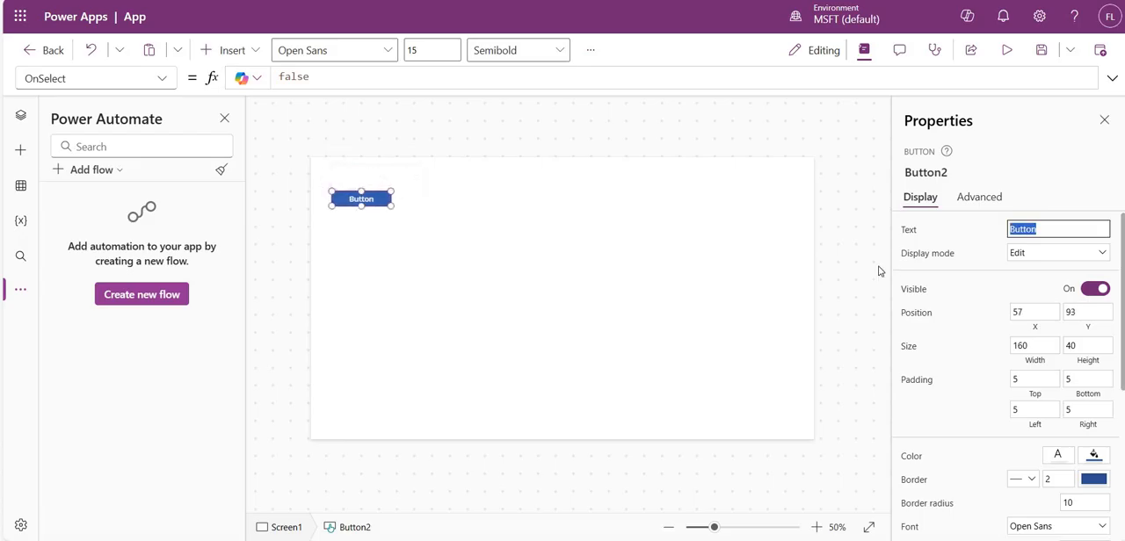
type("Get Group")
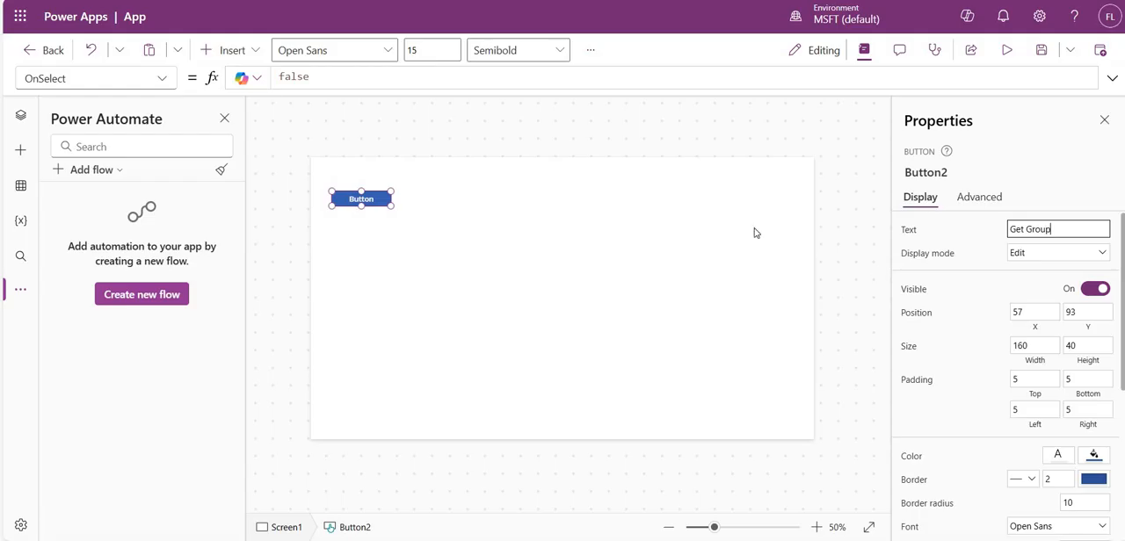
left_click(523, 273)
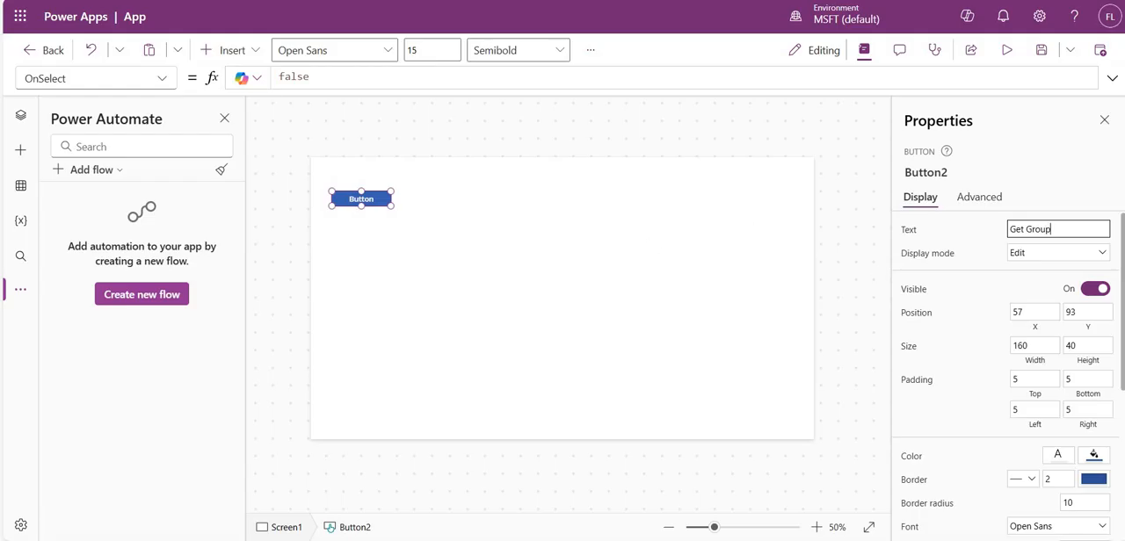
- Insert a vertical gallery and place it beside the Get Group button at about X 423, Y 0
left_click(239, 52)
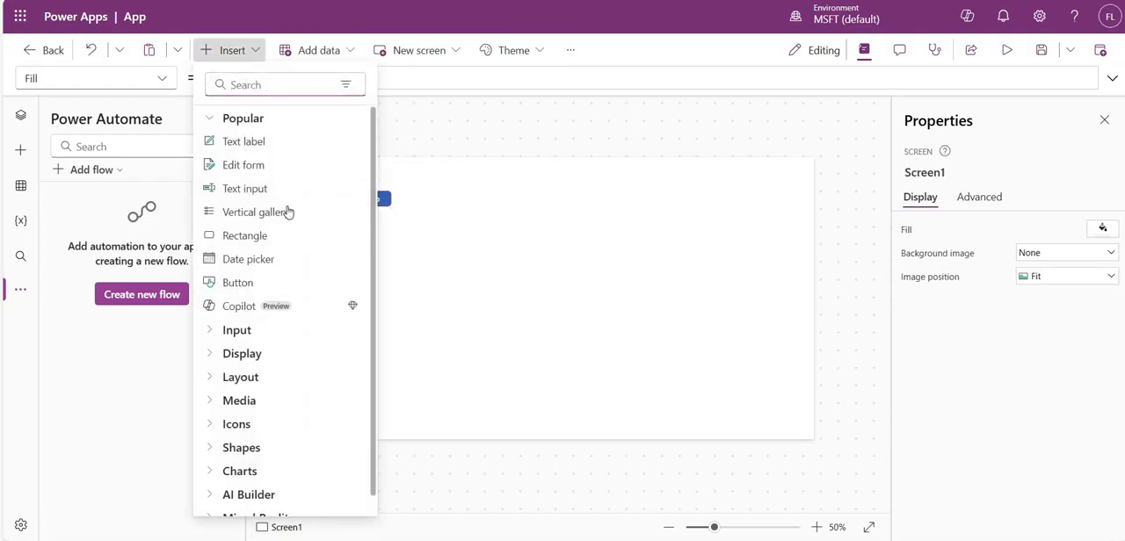
left_click(423, 181)
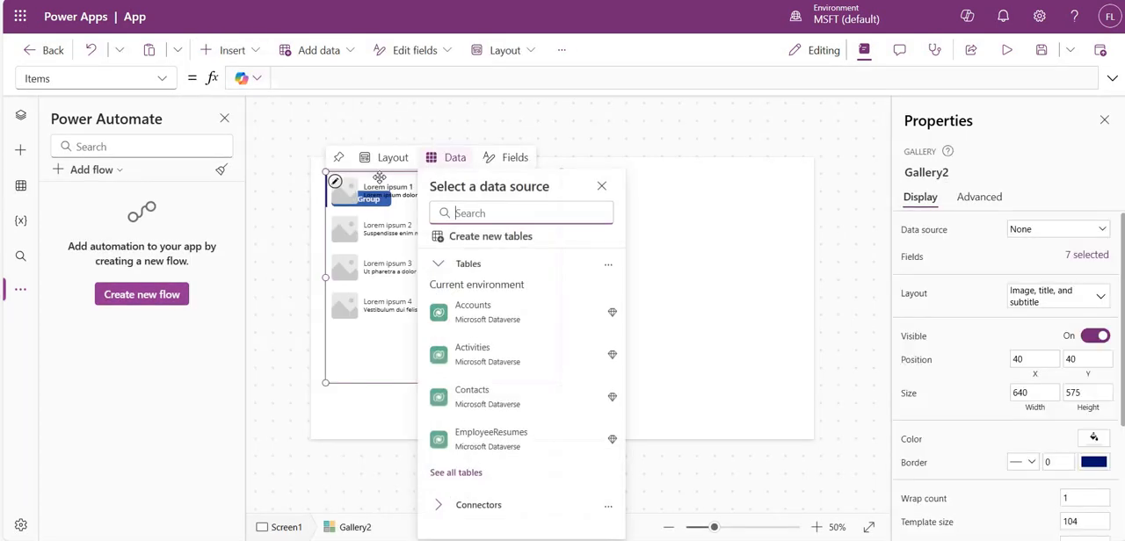
left_click(368, 185)
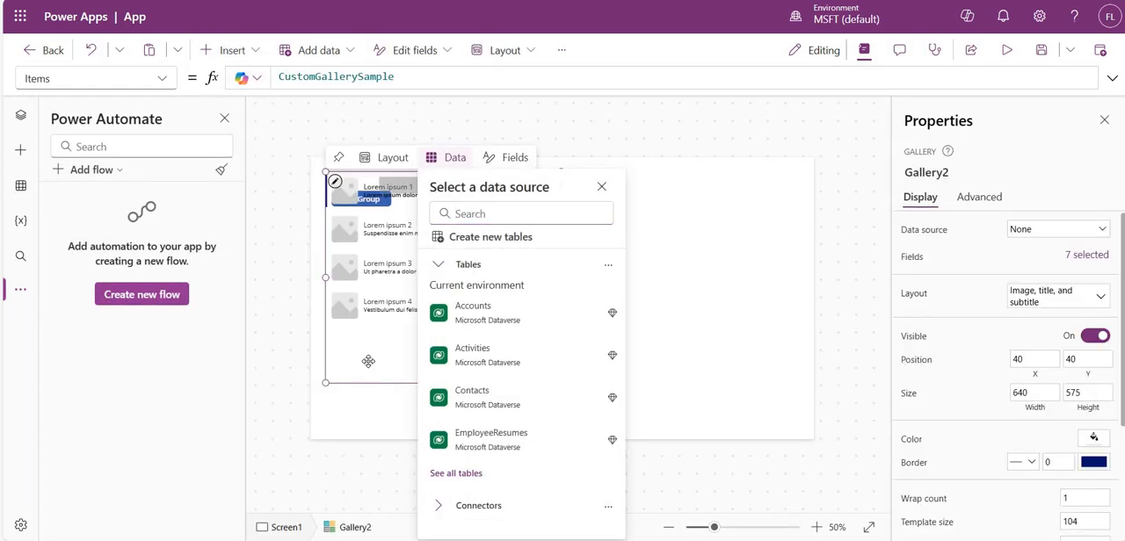
left_click_drag(356, 370, 471, 279)
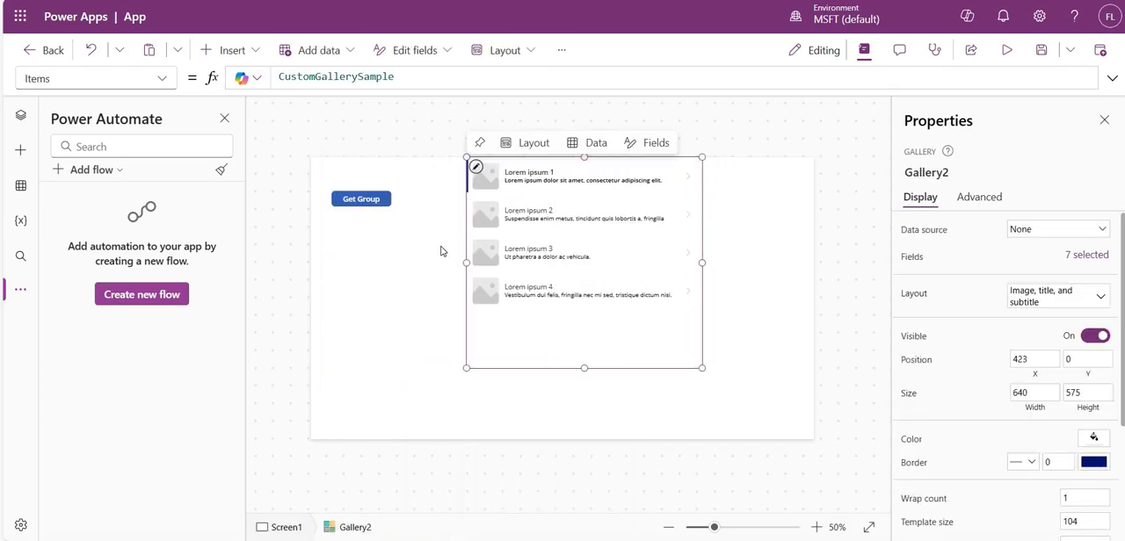
left_click(420, 268)
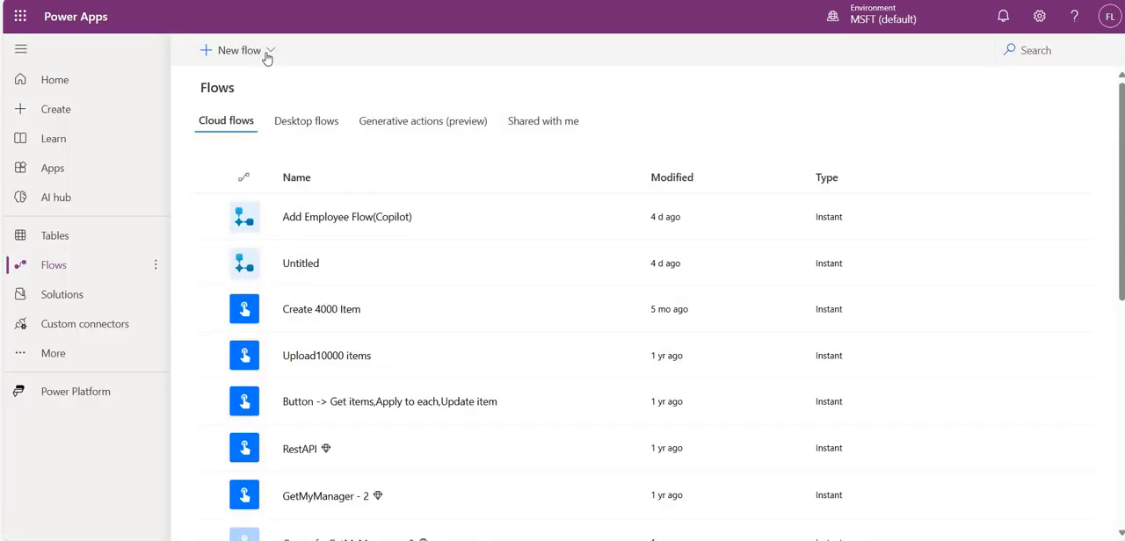
- Create an instant cloud flow named "Get Loggedin User SP group" with the trigger When Power Apps calls a flow (V2)
left_click(267, 55)
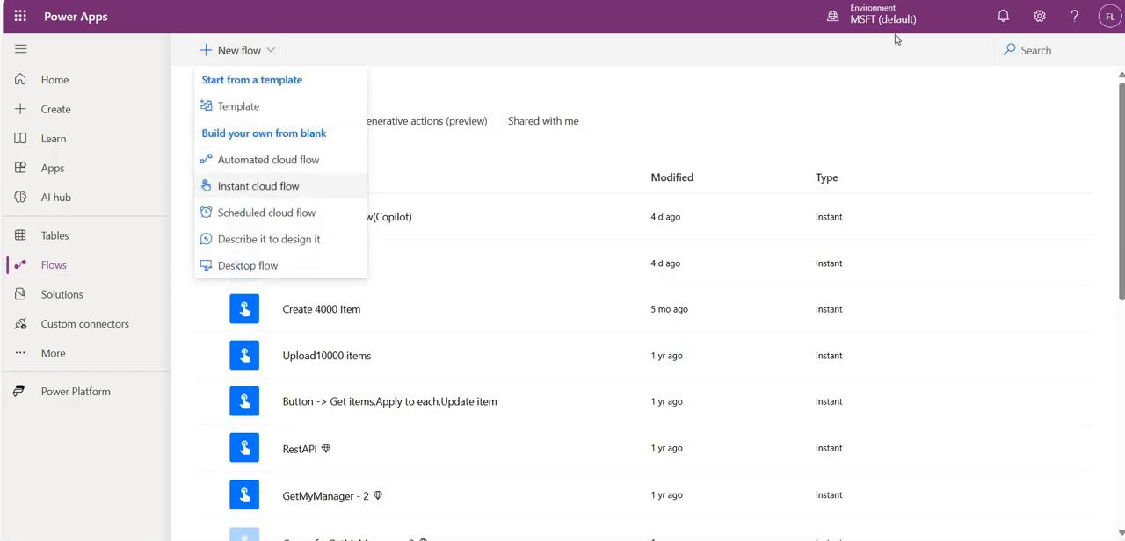
left_click(264, 191)
left_click(754, 155)
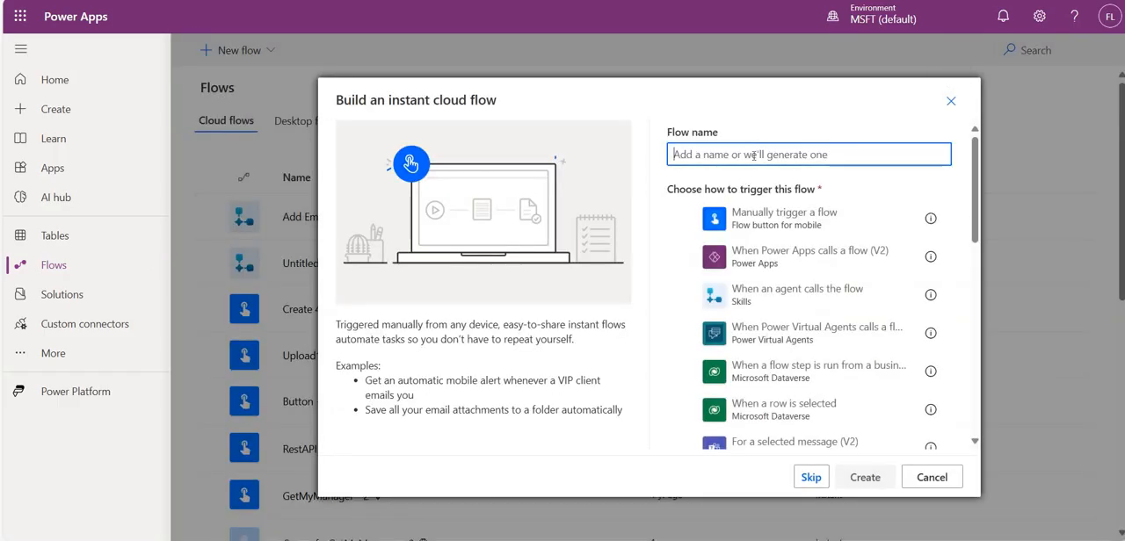
type("Get ")
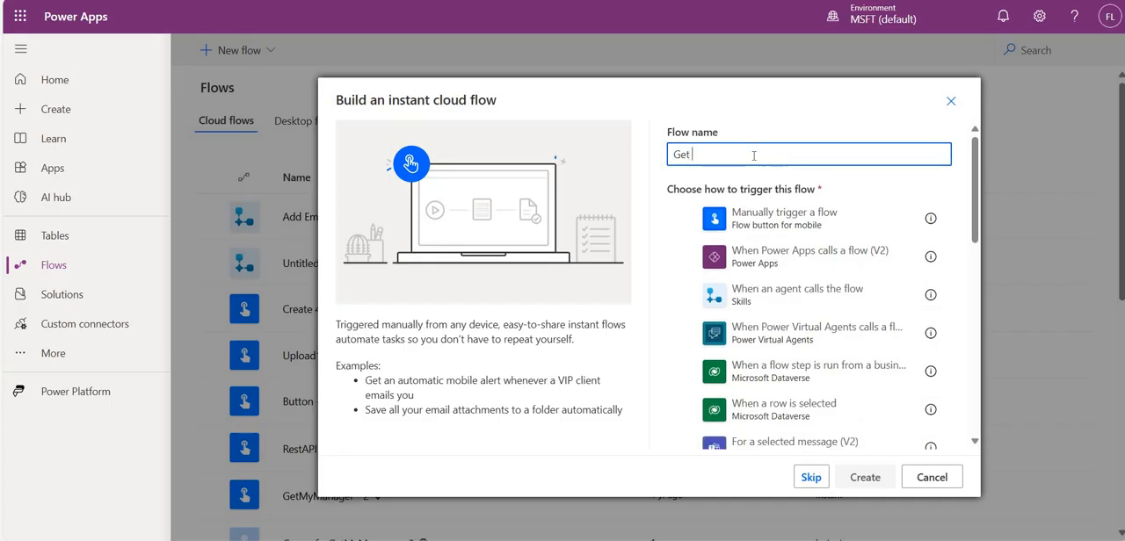
type("SP group Logged")
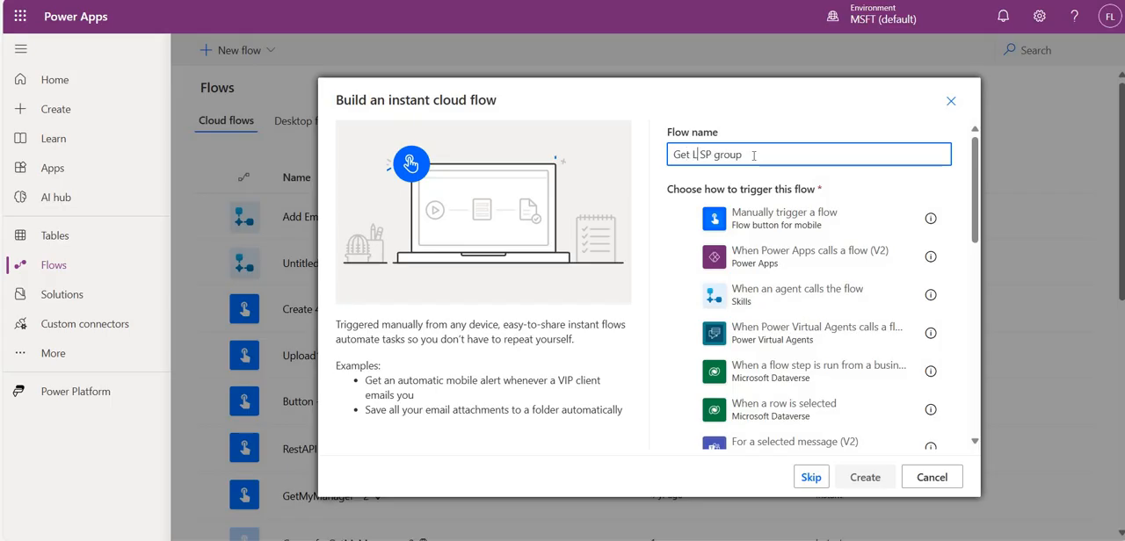
type("in User")
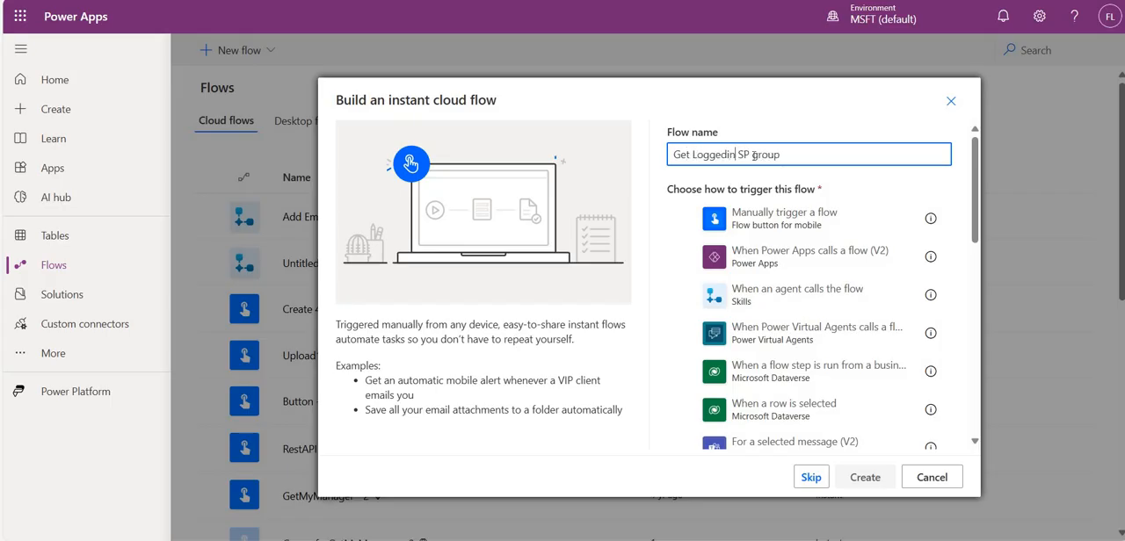
left_click(810, 265)
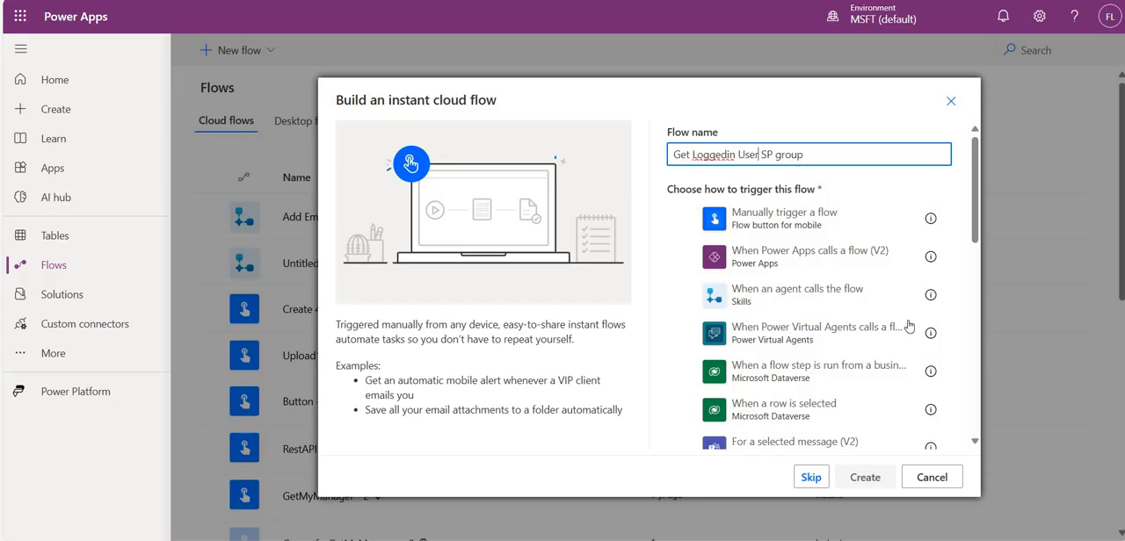
left_click(865, 478)
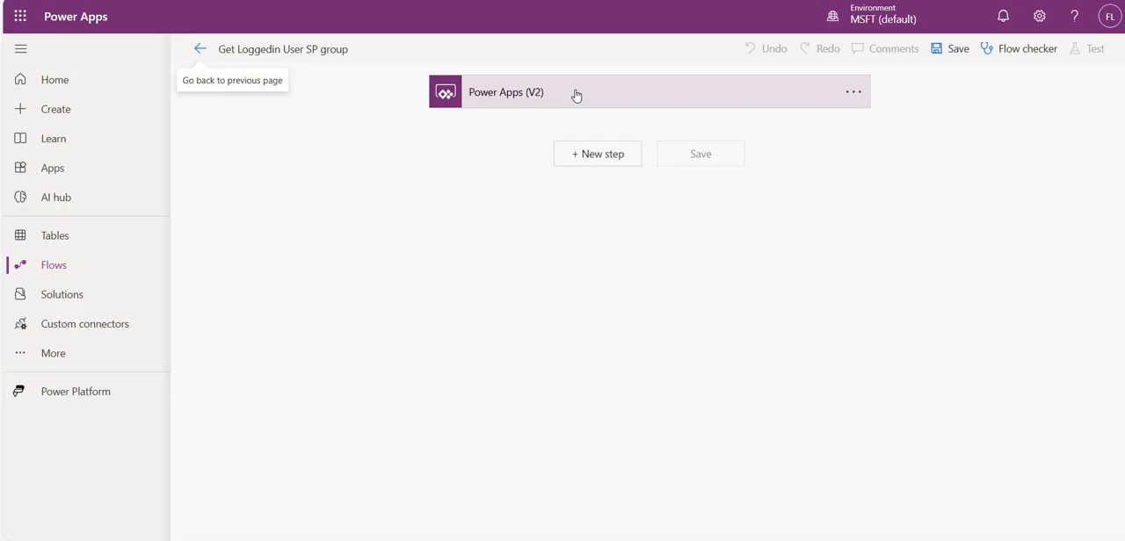
- Add a text input named LoggedinUserEmail to the flow's Power Apps (V2) trigger
left_click(575, 95)
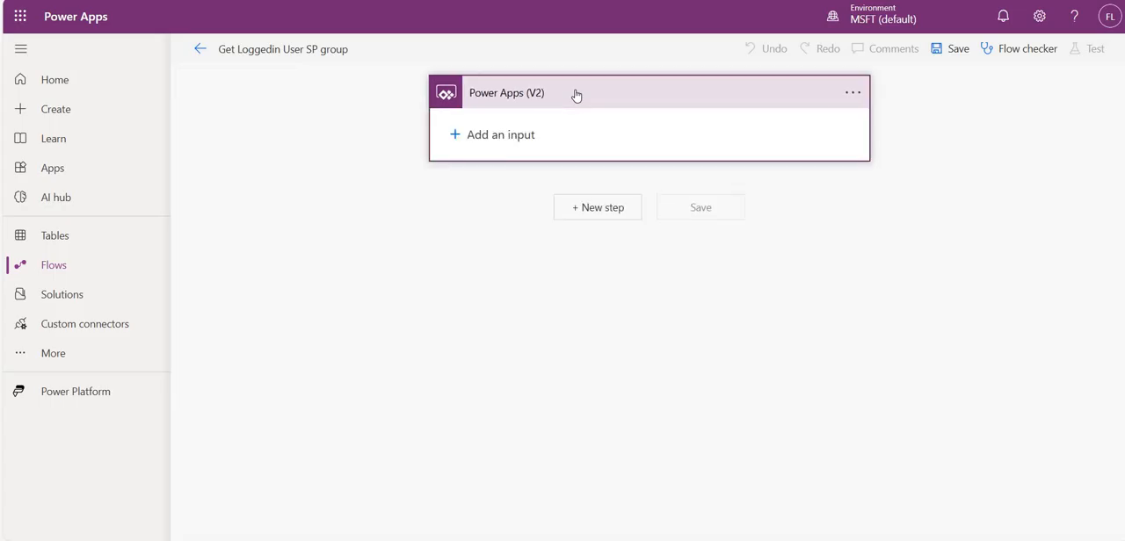
left_click(509, 136)
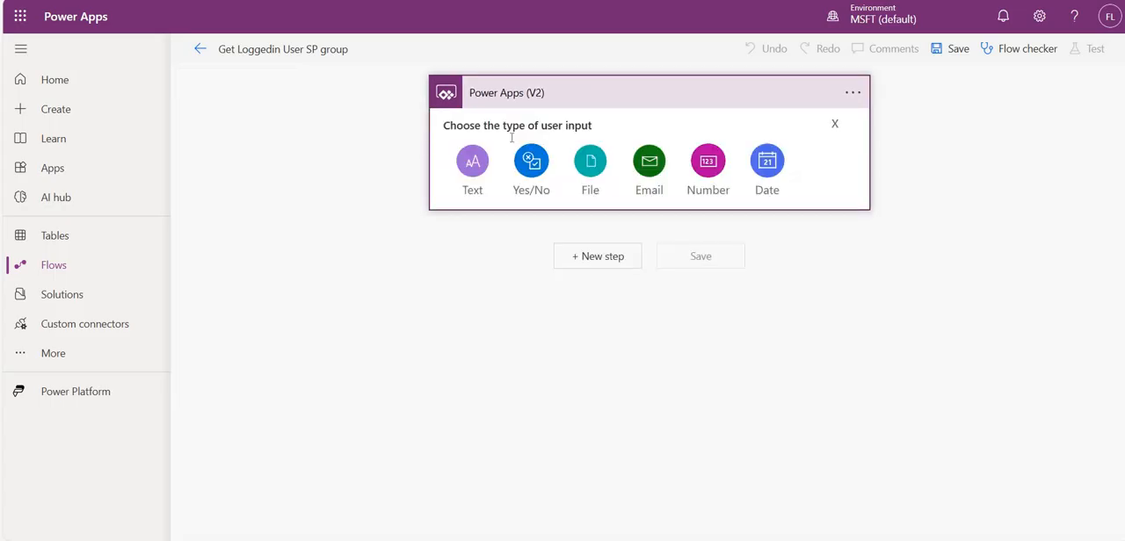
left_click(473, 162)
left_click_drag(522, 124, 420, 138)
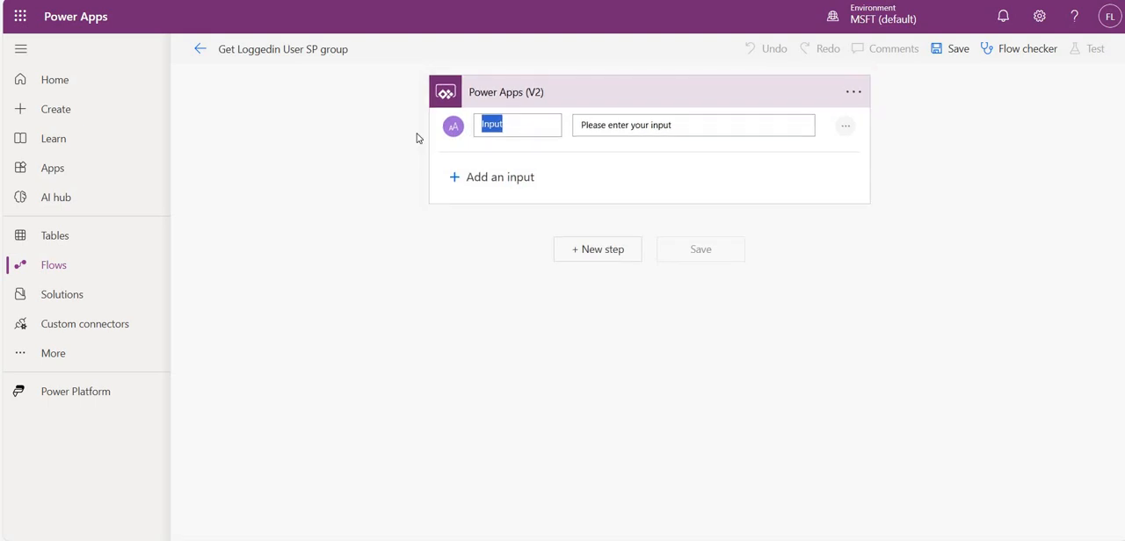
type("Ema")
key("BackSpace")
key("BackSpace")
key("BackSpace")
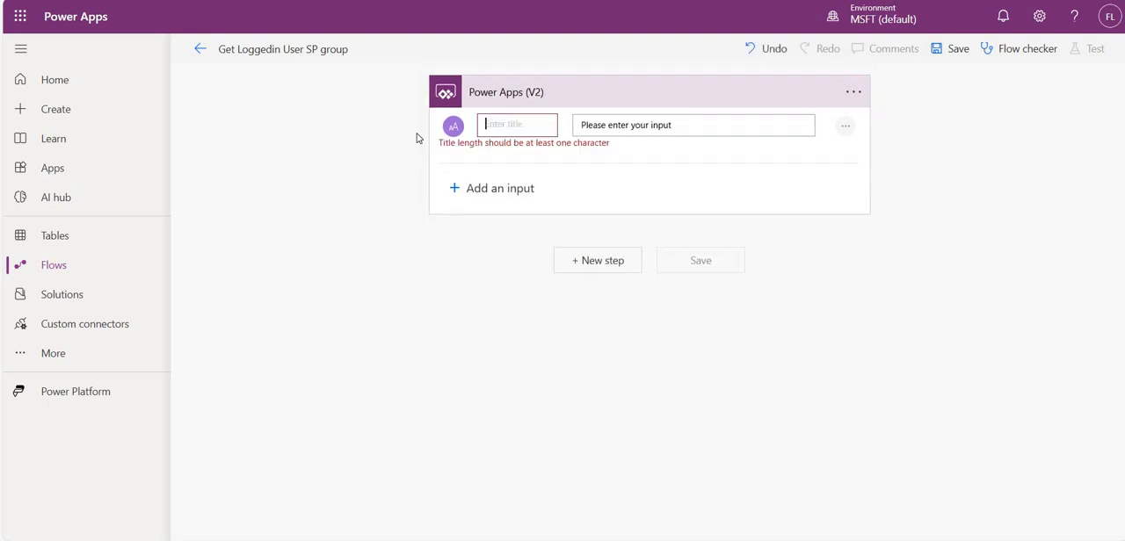
type("Loggedin")
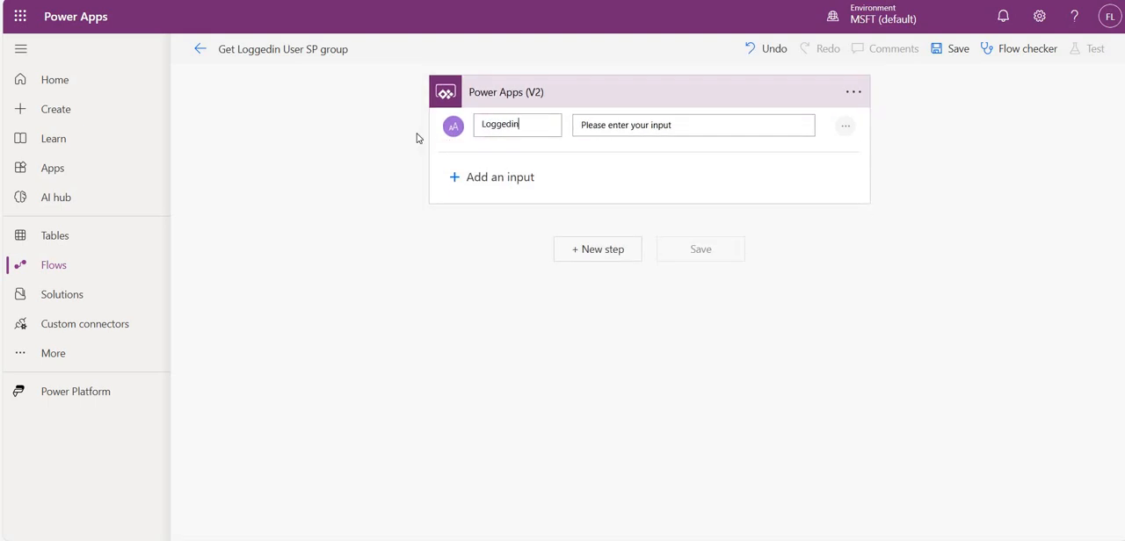
type("UserEmail")
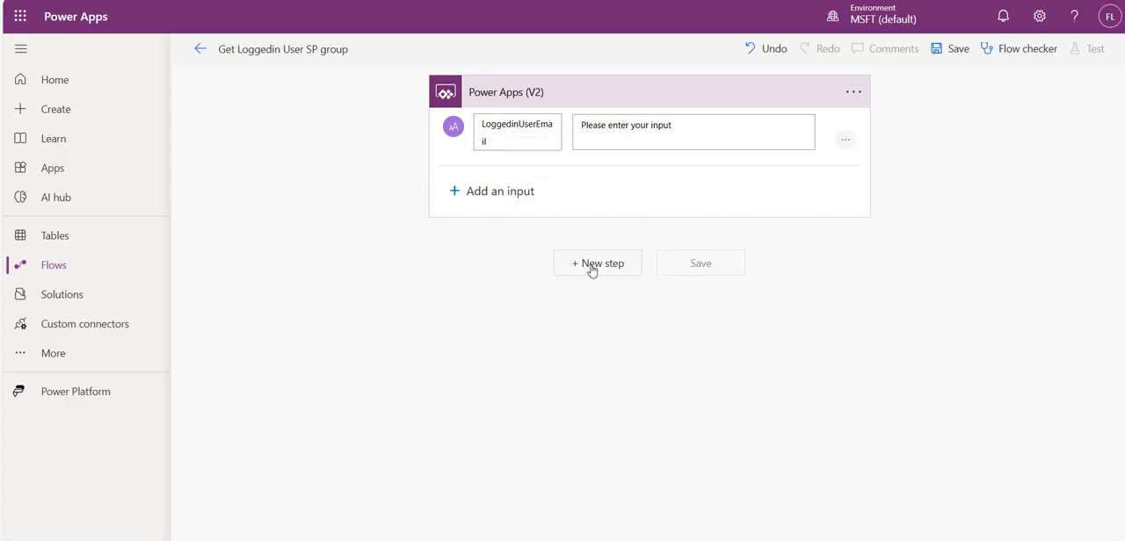
- Add a Send an HTTP request to SharePoint action after the Power Apps (V2) trigger
left_click(597, 263)
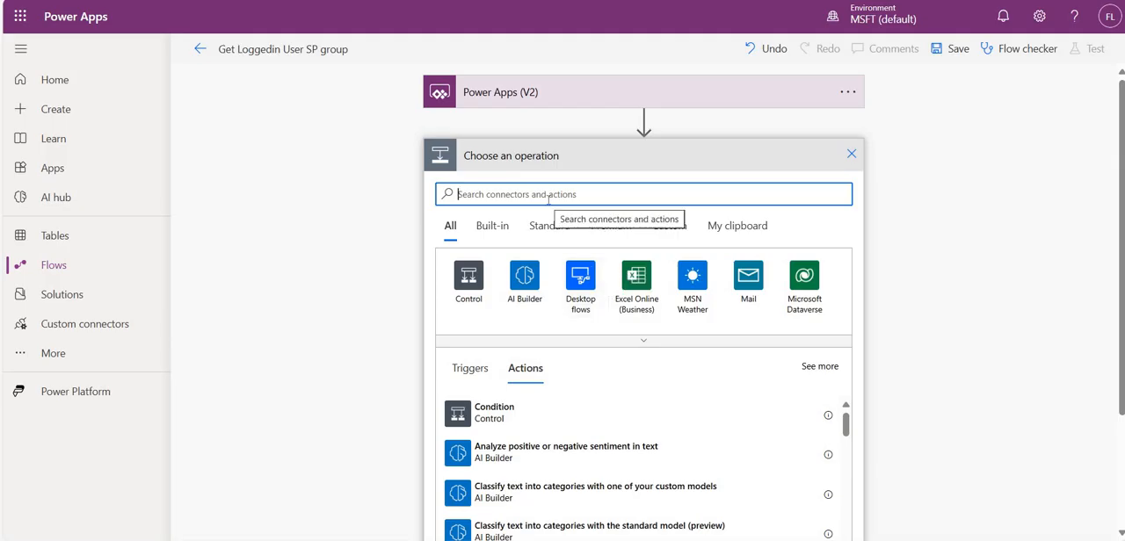
type("send an")
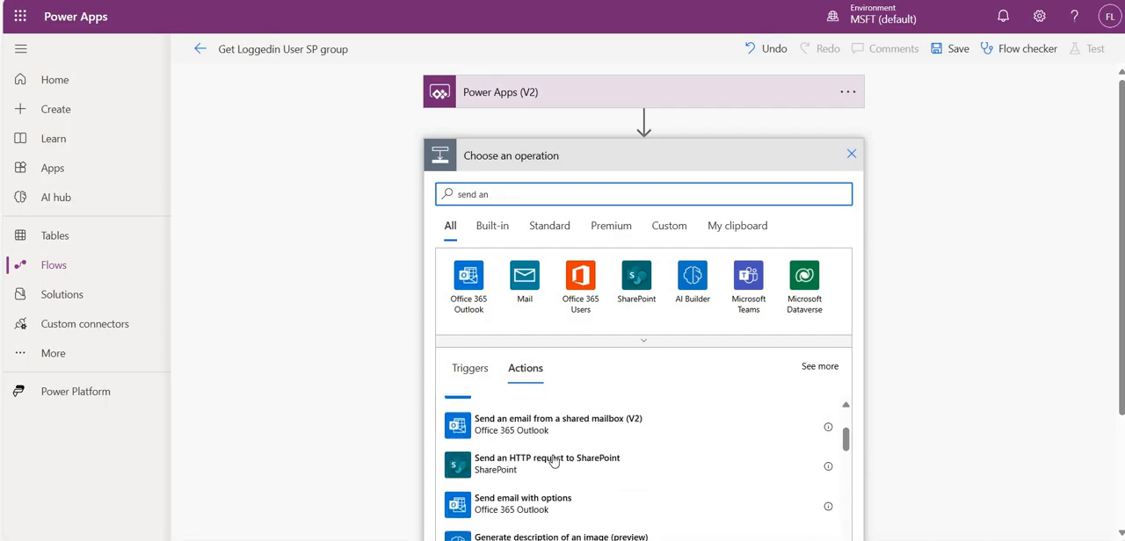
left_click(553, 461)
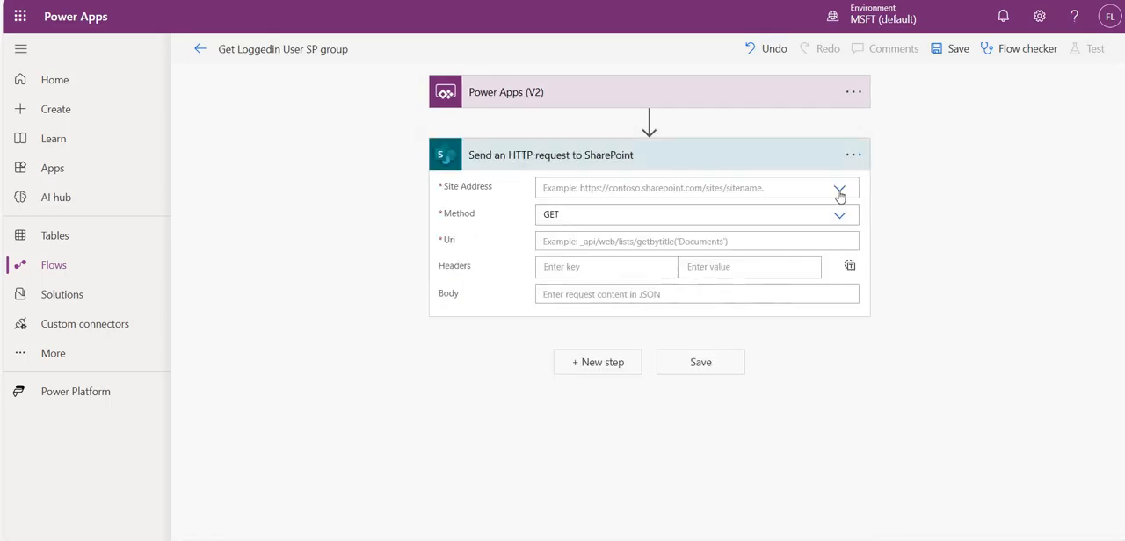
- Set the HTTP request's site address to the EmpProd site and paste the copied request path as its Uri
left_click(840, 192)
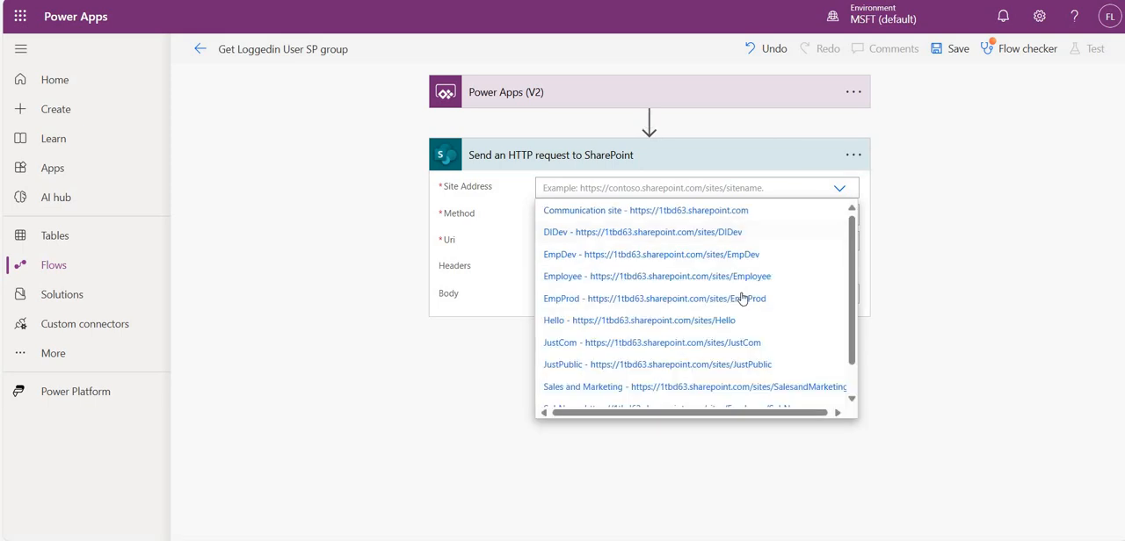
left_click(598, 299)
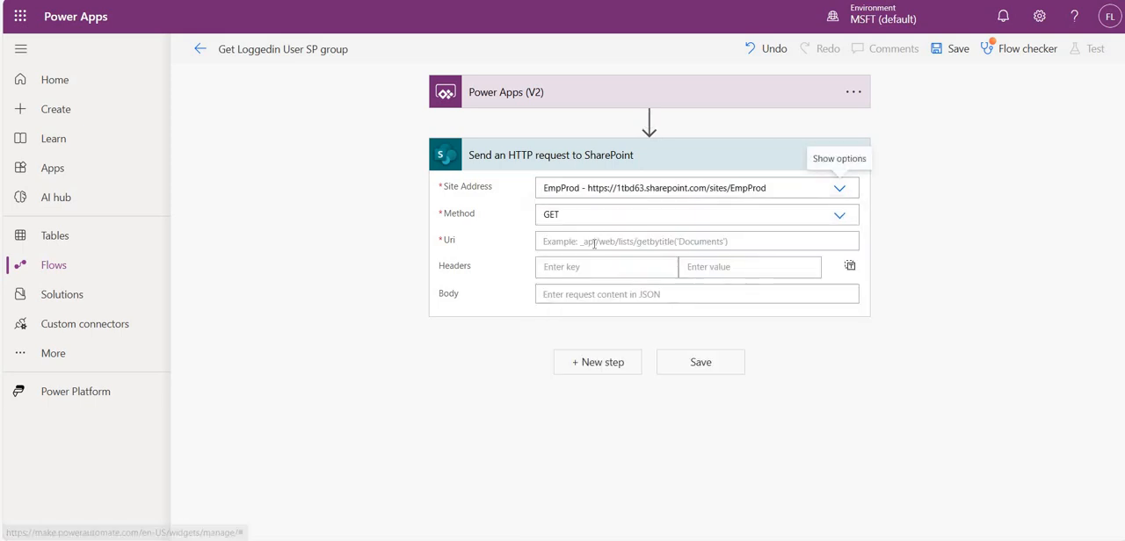
left_click(594, 244)
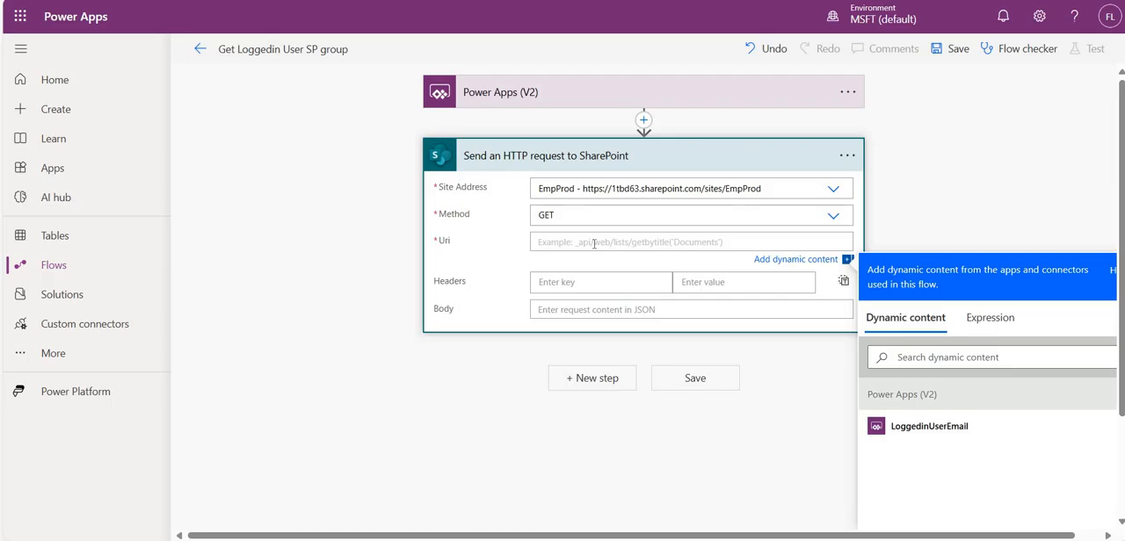
type("/_api/web/SiteUsers/GetByEmail(")
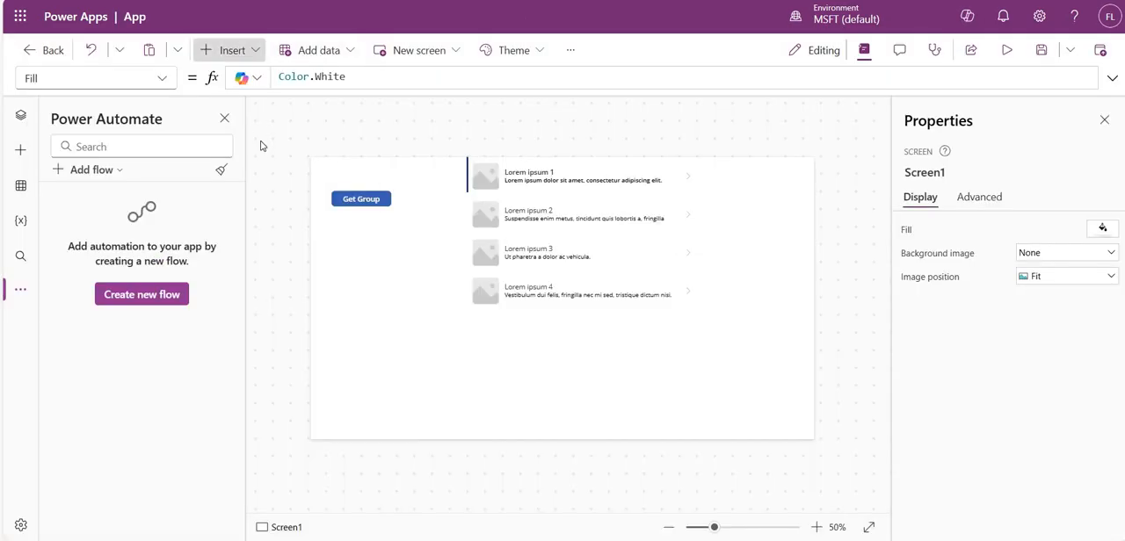
- Add a text label above the Get Group button and set its text to User().Email
left_click(227, 50)
left_click(255, 141)
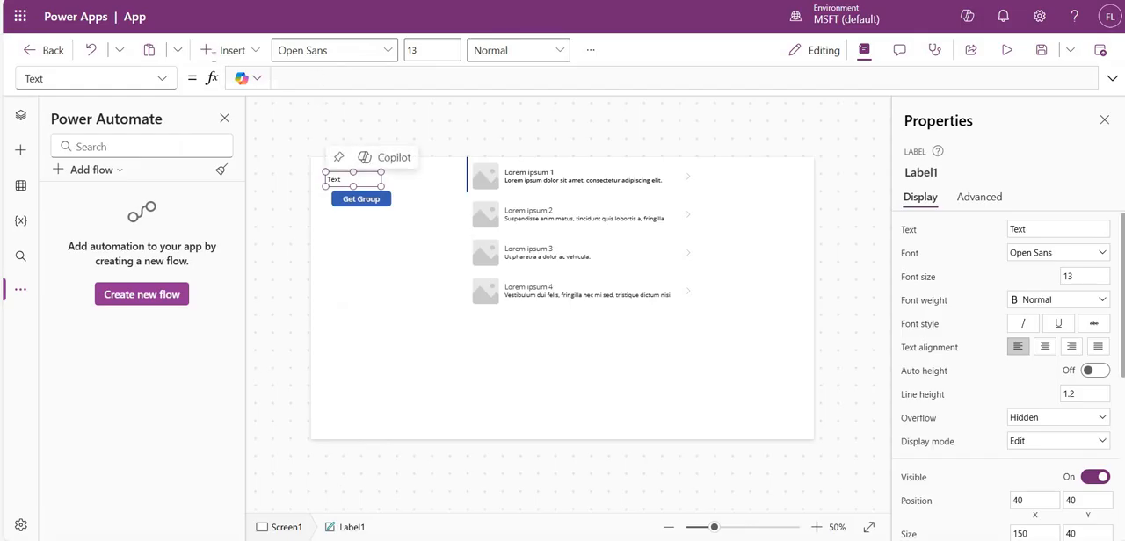
type("us")
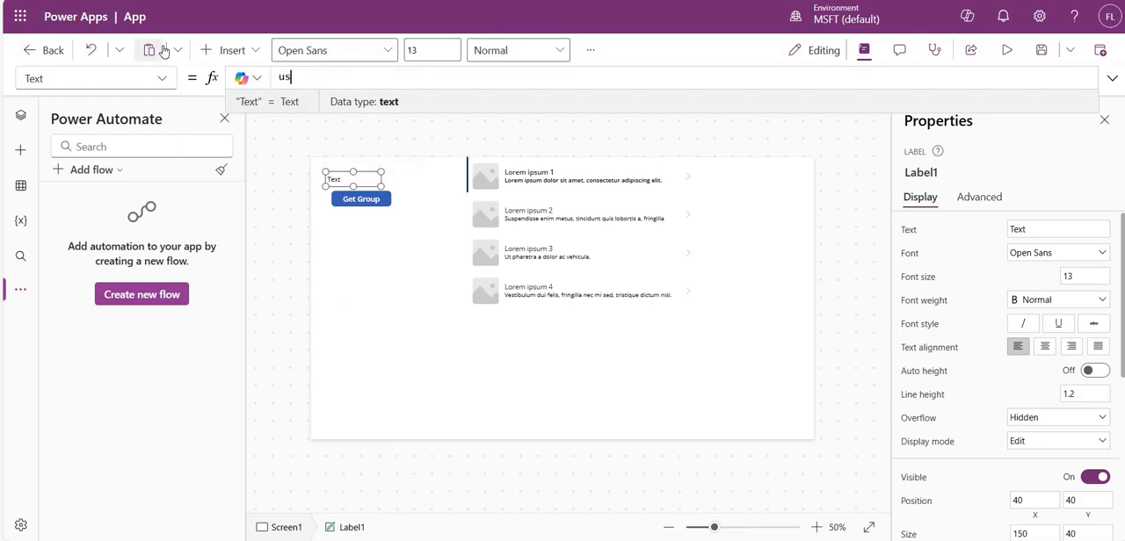
type("e")
key("Tab")
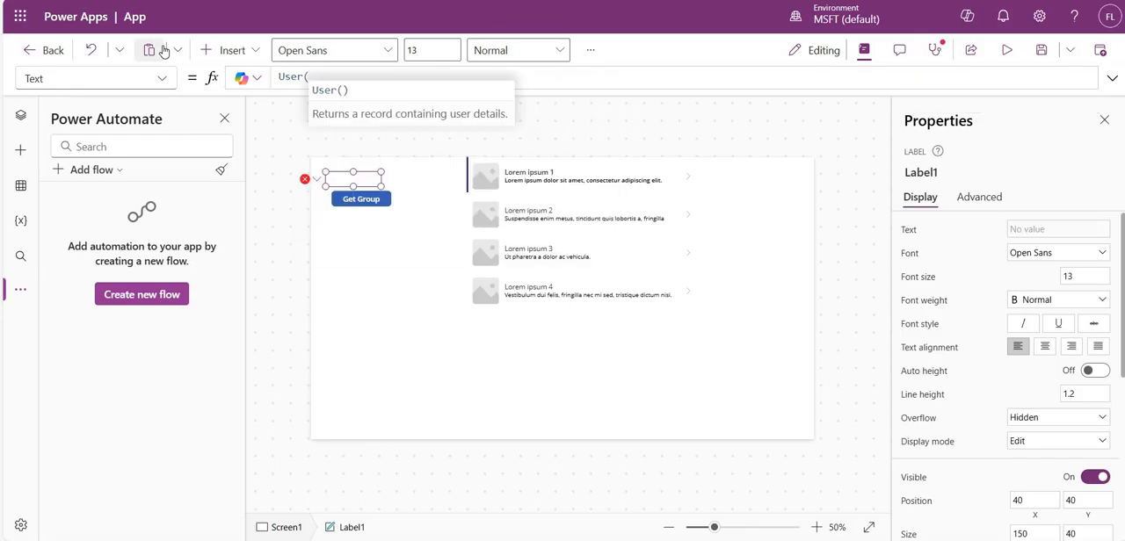
type(").")
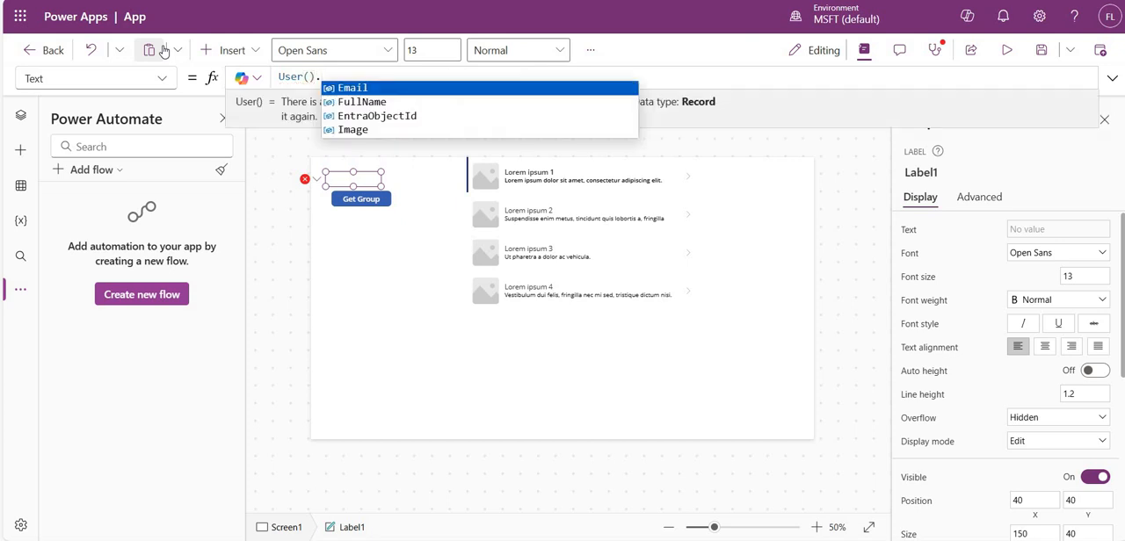
key("Tab")
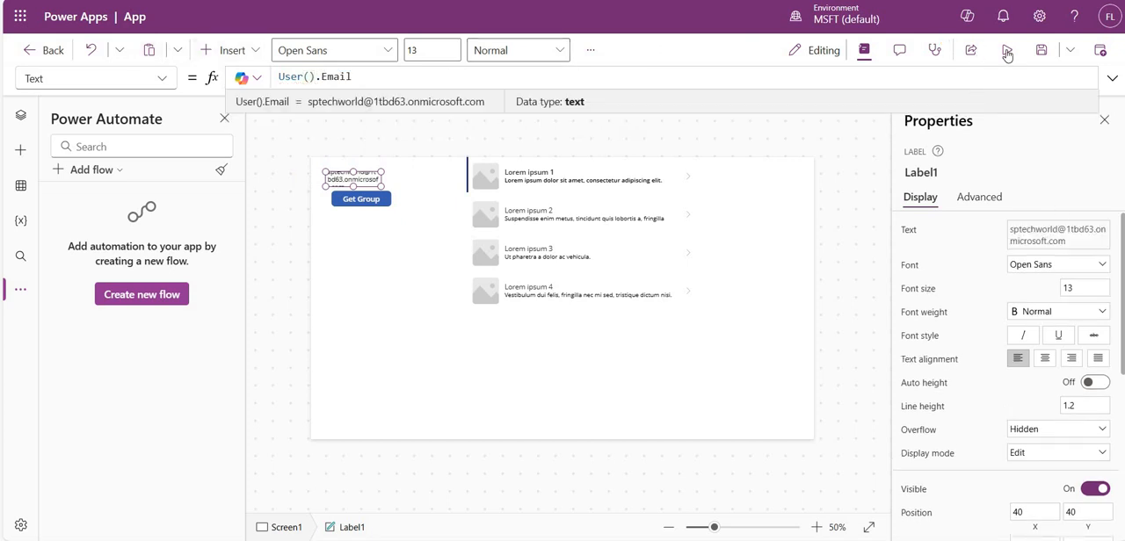
- Preview the app and copy the logged-in user's email from the label
key("F5")
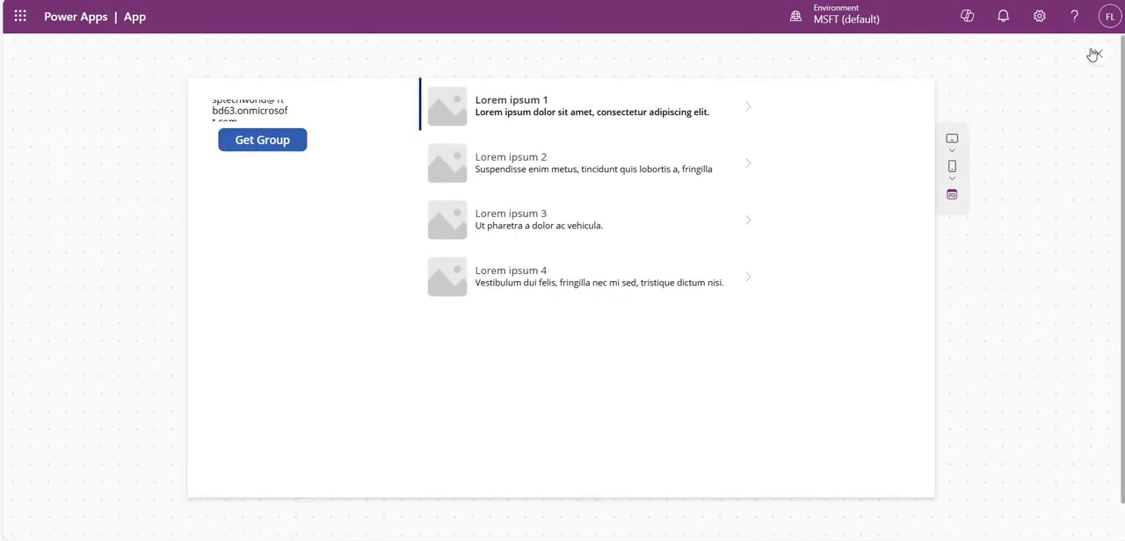
key("Escape")
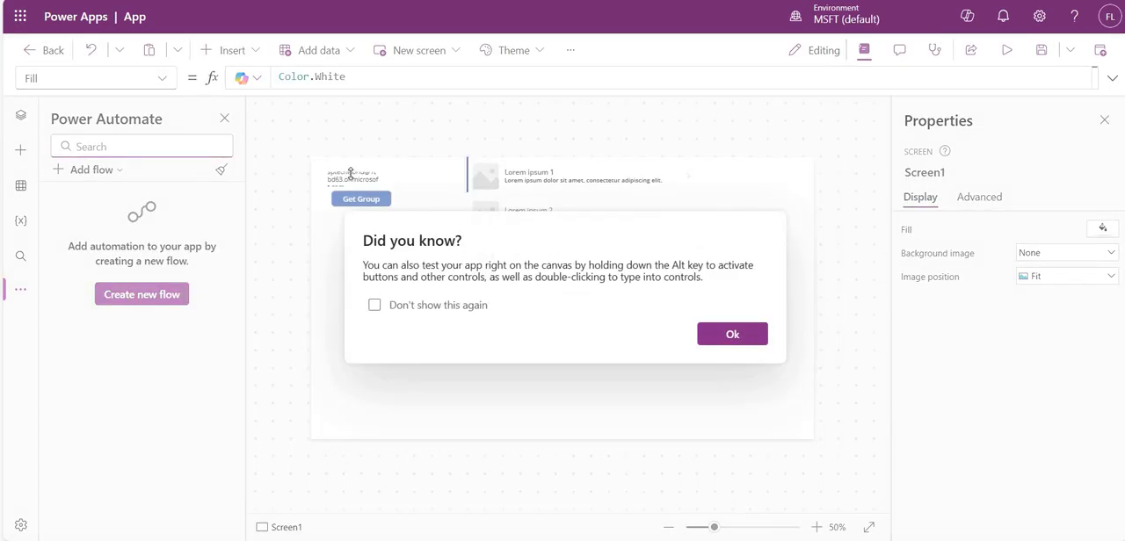
left_click(732, 335)
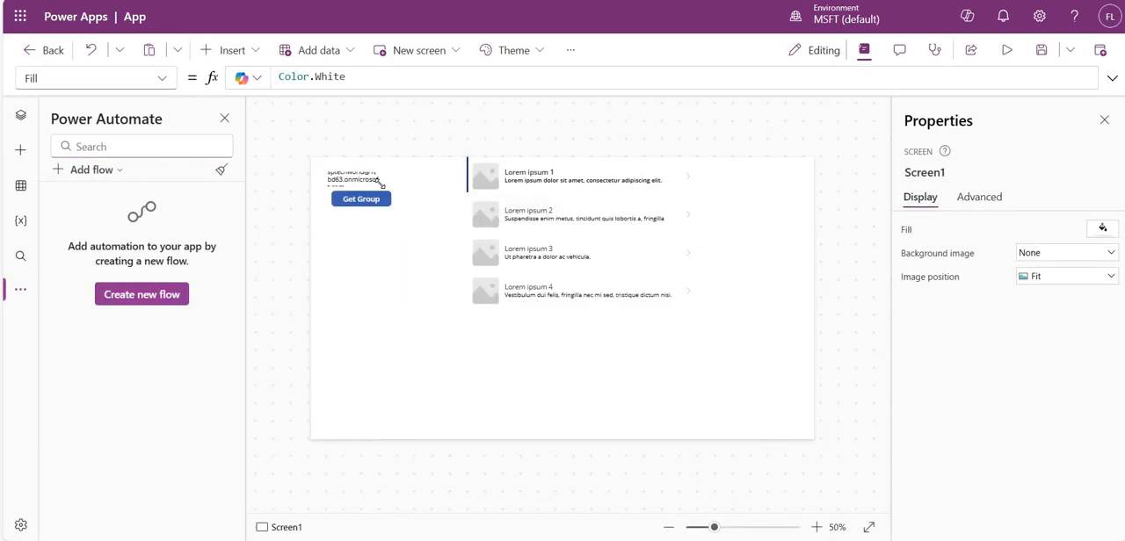
left_click(1006, 50)
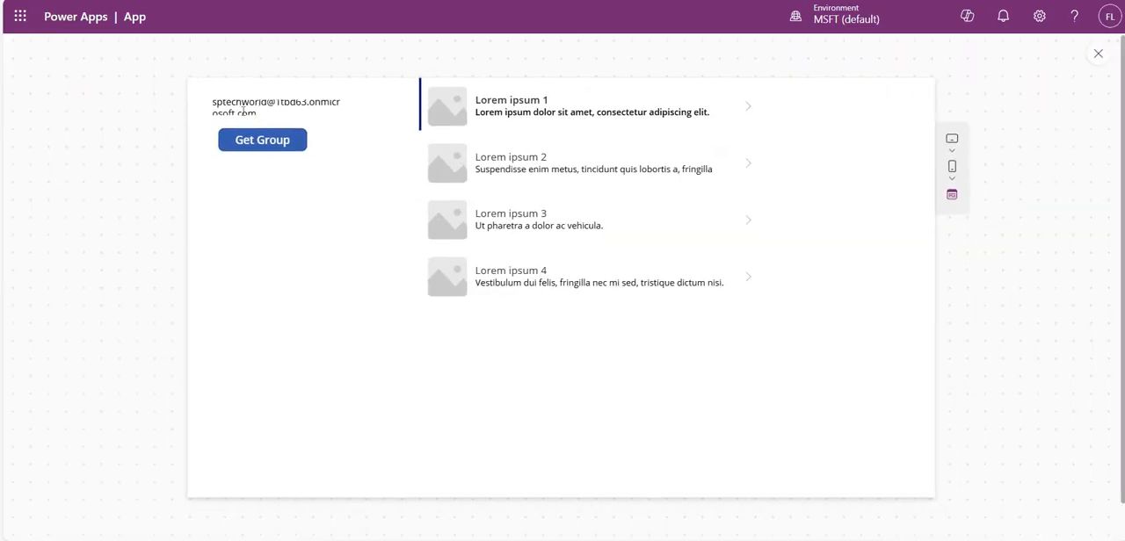
left_click_drag(211, 106, 212, 103)
key("ctrl+c")
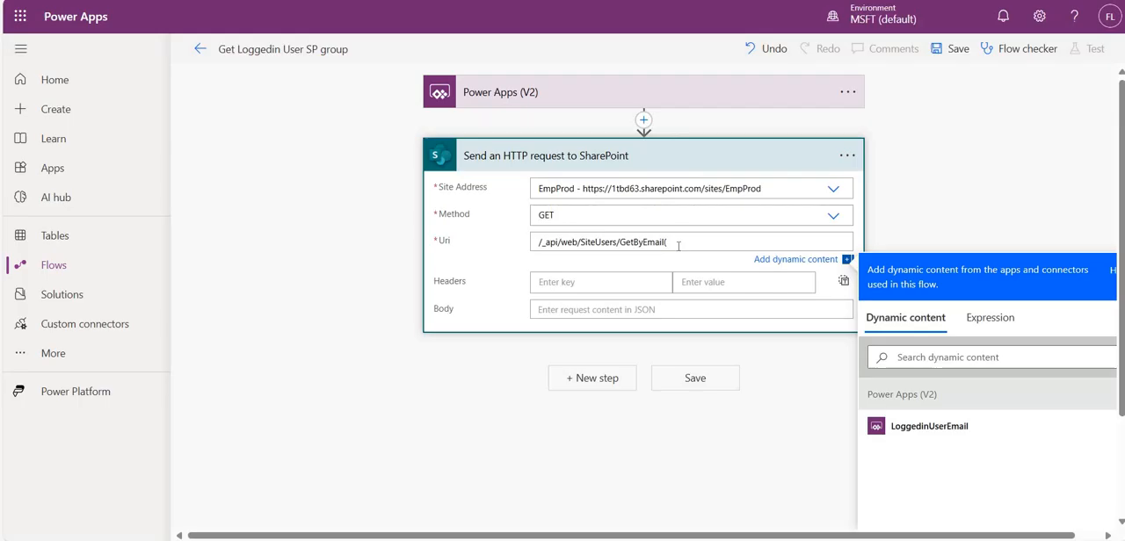
- Complete the HTTP request's Uri as /_api/web/SiteUsers/GetByEmail('')/Groups, with the copied user email between the quotes
left_click(679, 241)
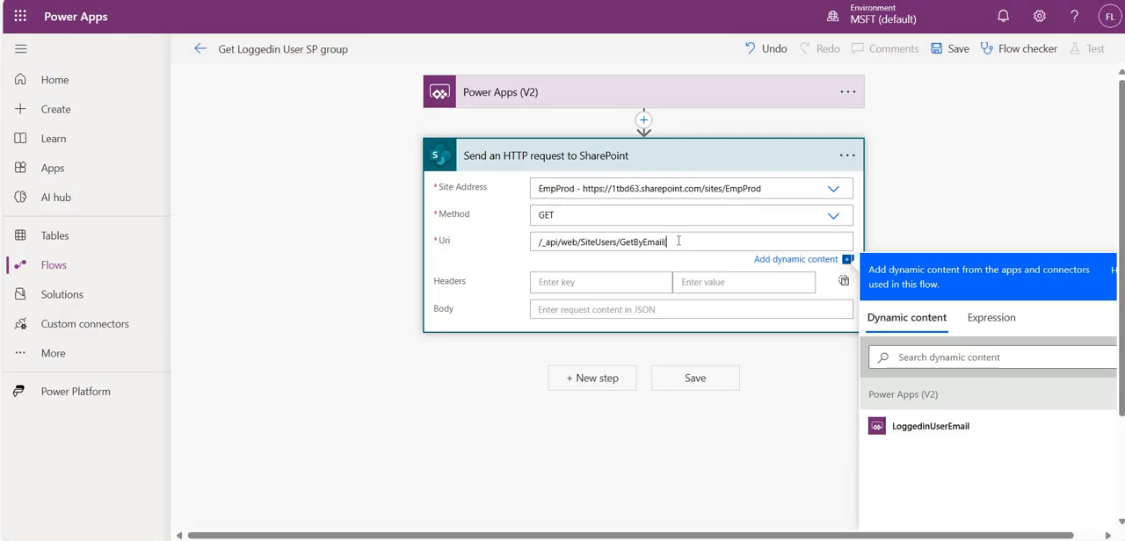
type("'")
key("ctrl+v")
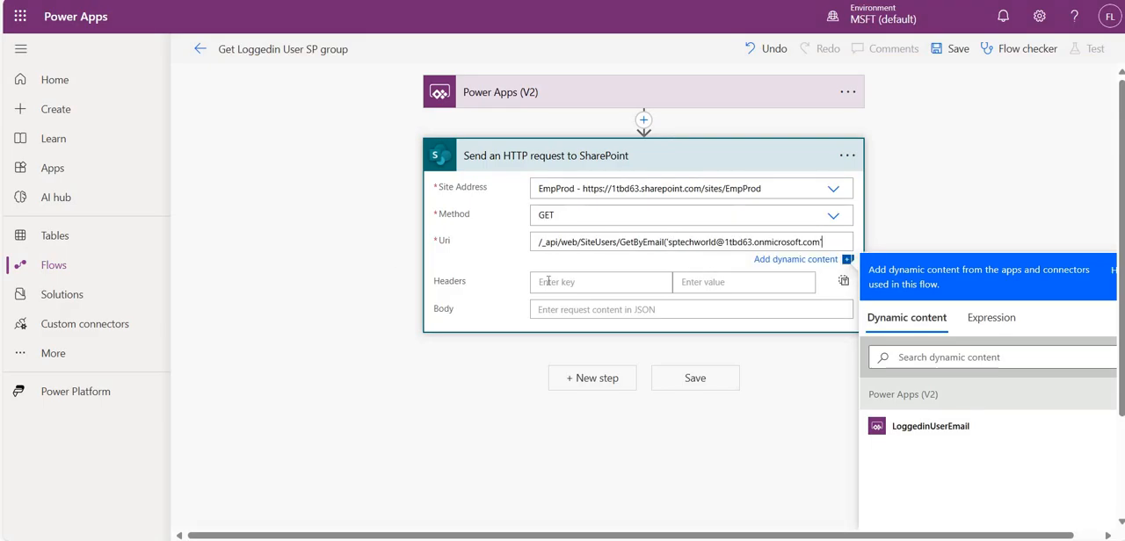
left_click(473, 112)
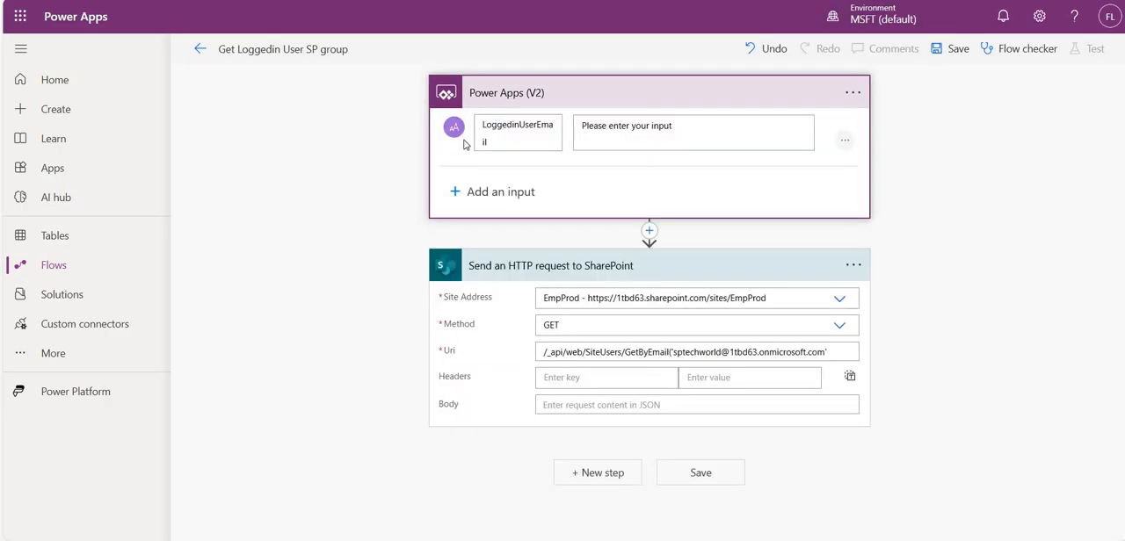
left_click(826, 351)
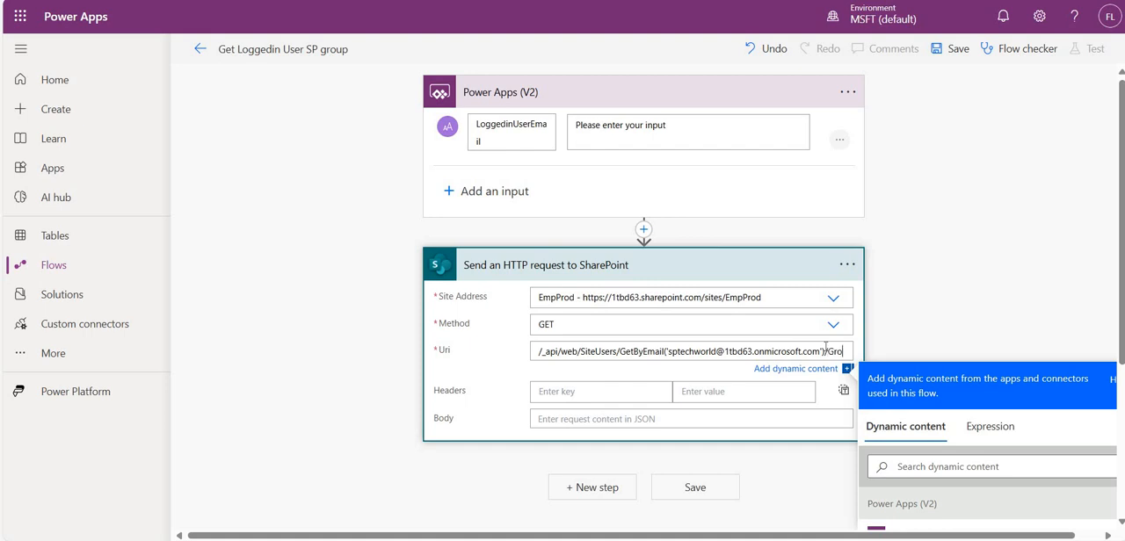
type("ups")
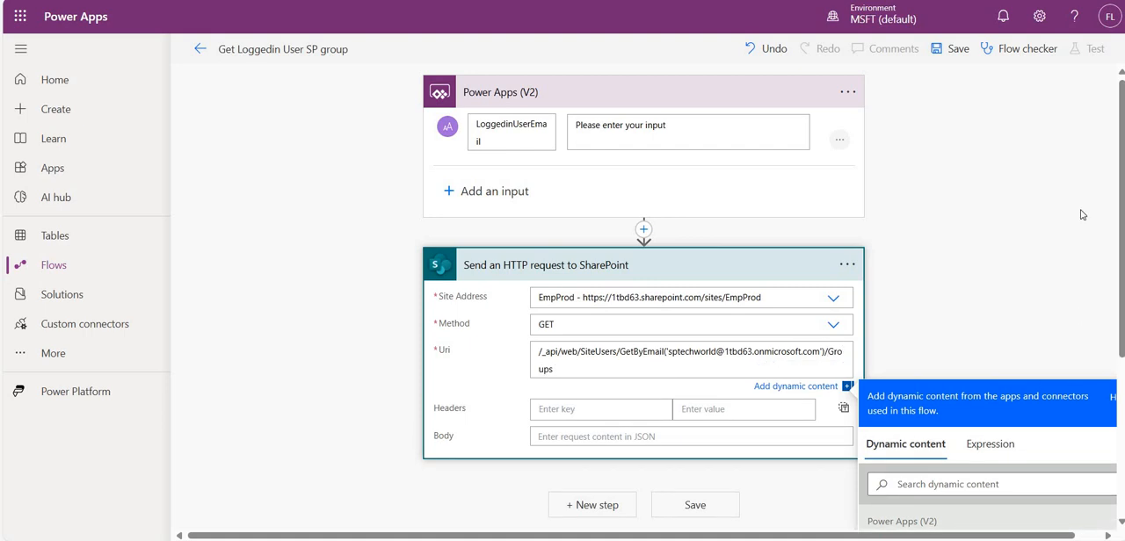
- Save the flow and run a manual test with the user's email as the LoggedinUserEmail input
left_click(956, 50)
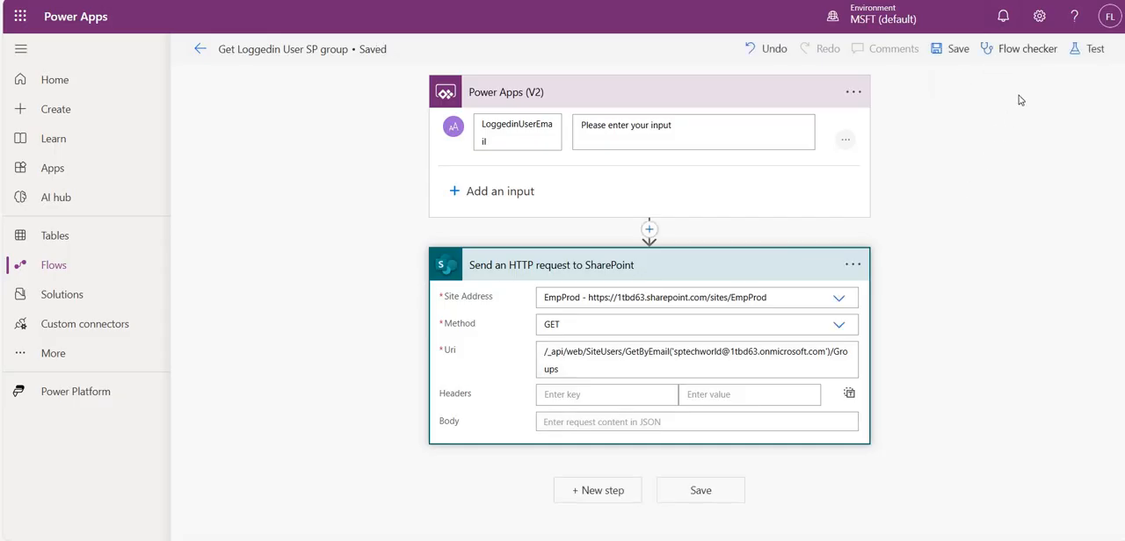
left_click(1090, 48)
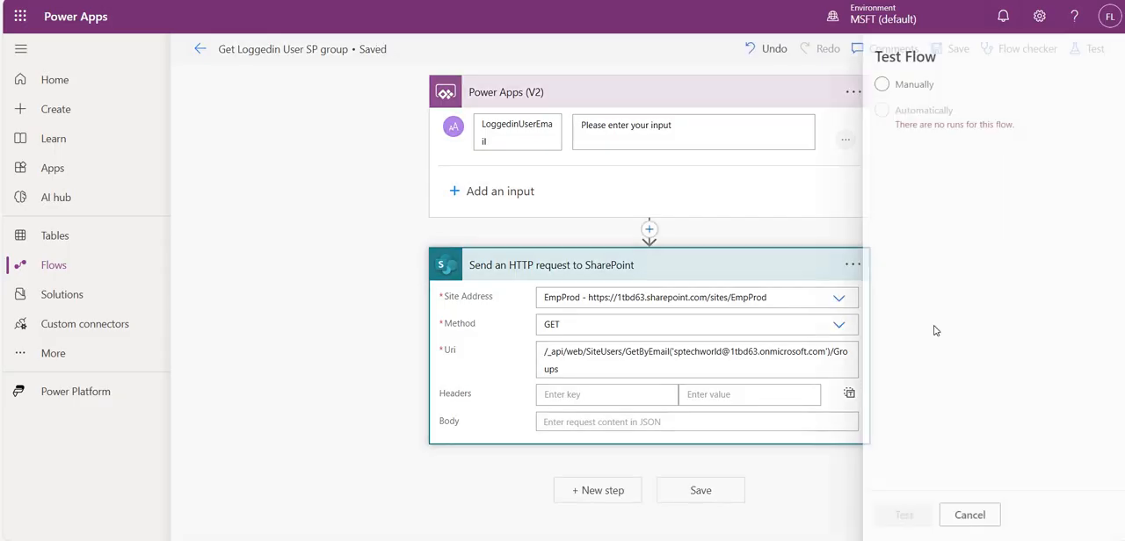
left_click(875, 515)
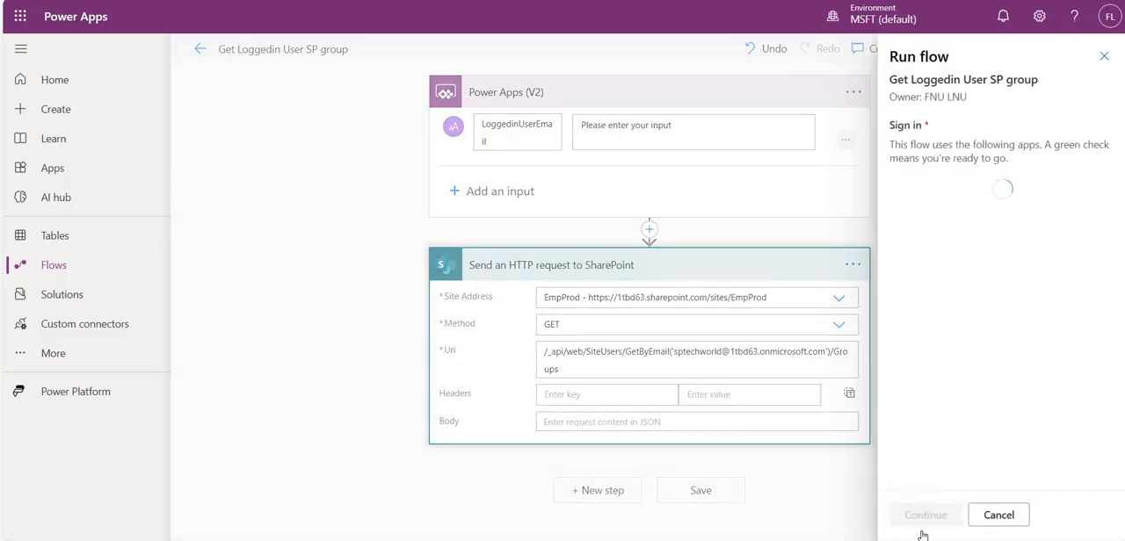
left_click(926, 515)
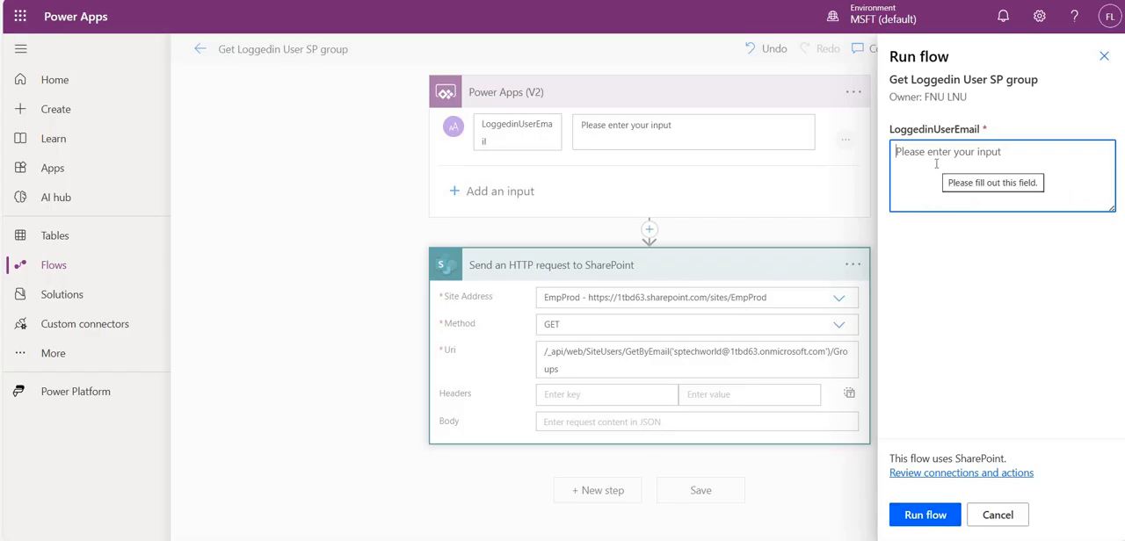
key("ctrl+v")
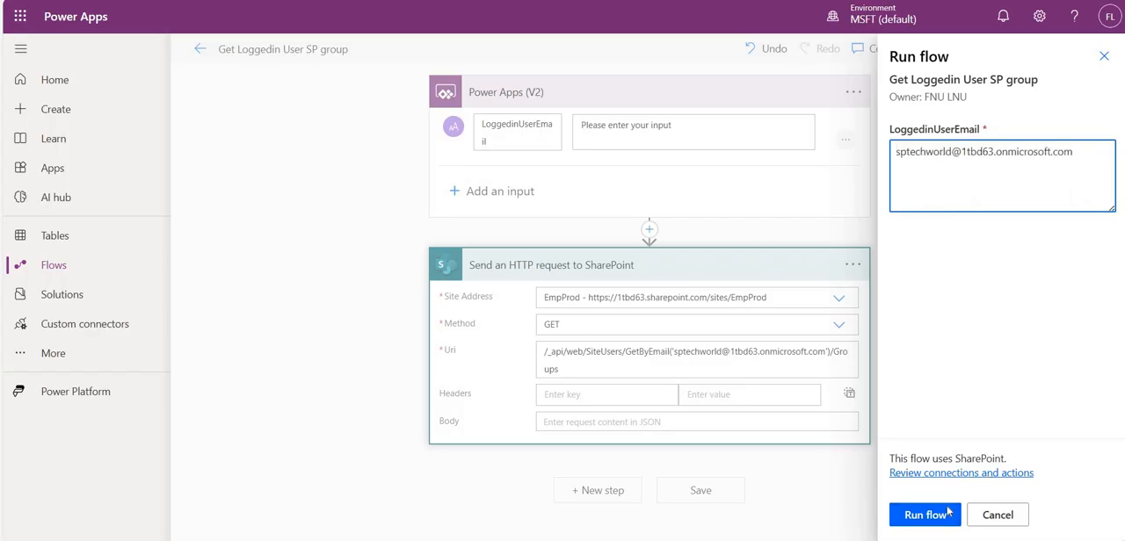
left_click(948, 513)
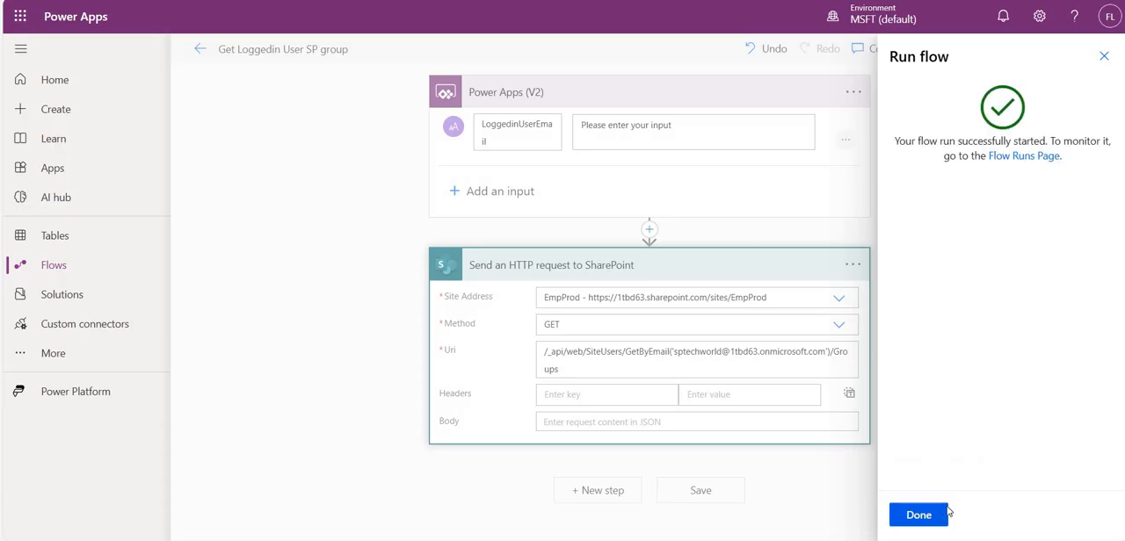
left_click(946, 514)
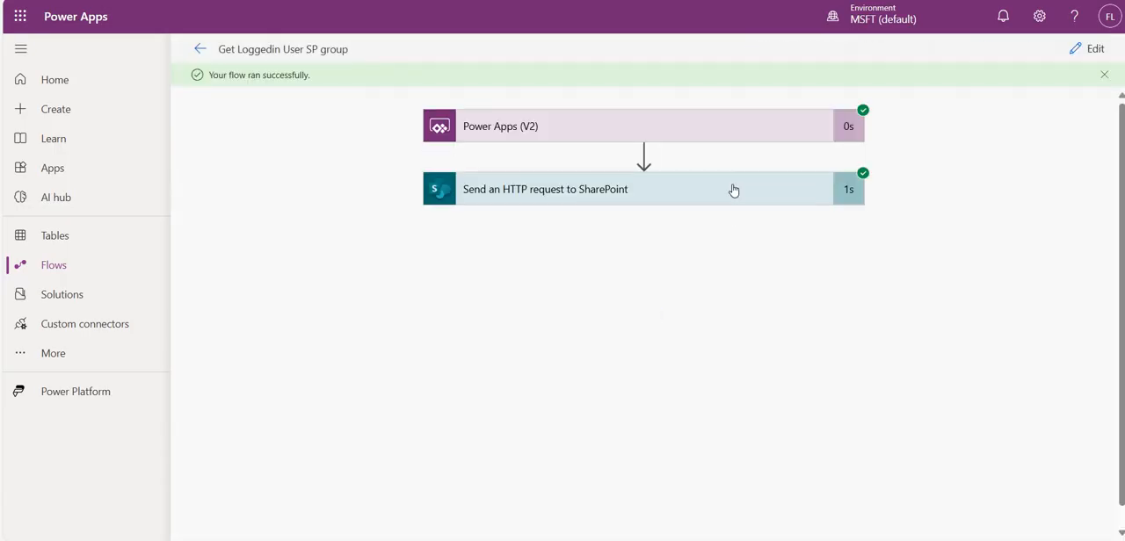
- Examine the output body of the Send an HTTP request to SharePoint action for the titles of the user's groups
left_click(675, 215)
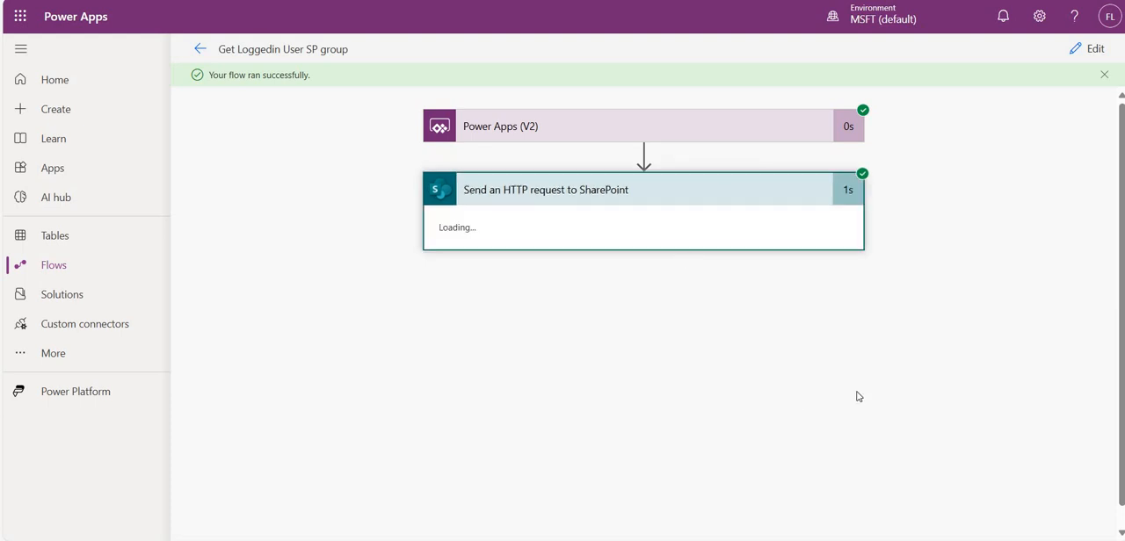
scroll(749, 370, "down", 3)
scroll(749, 370, "down", 5)
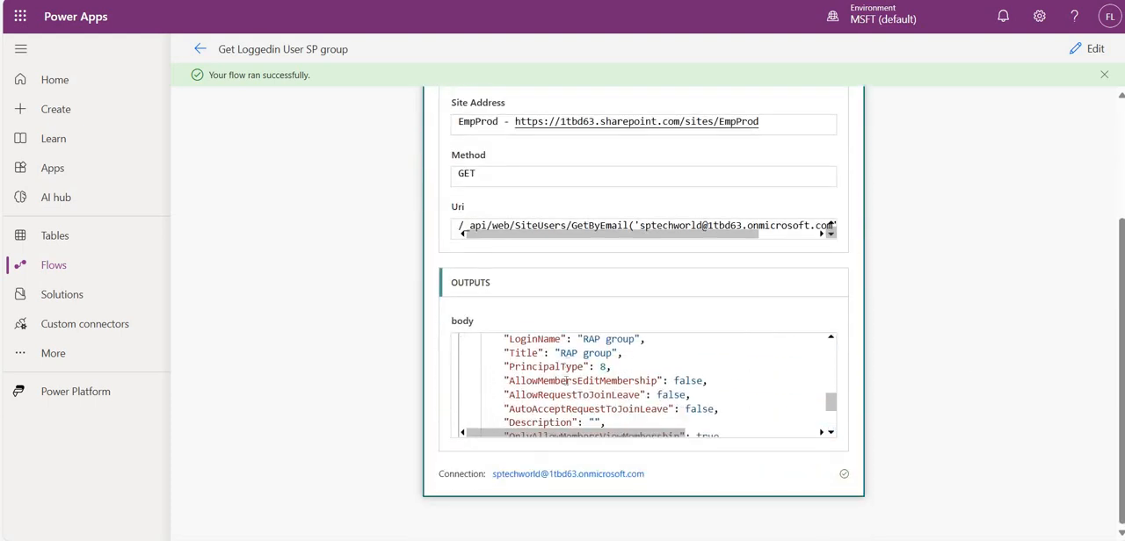
scroll(562, 391, "up", 1)
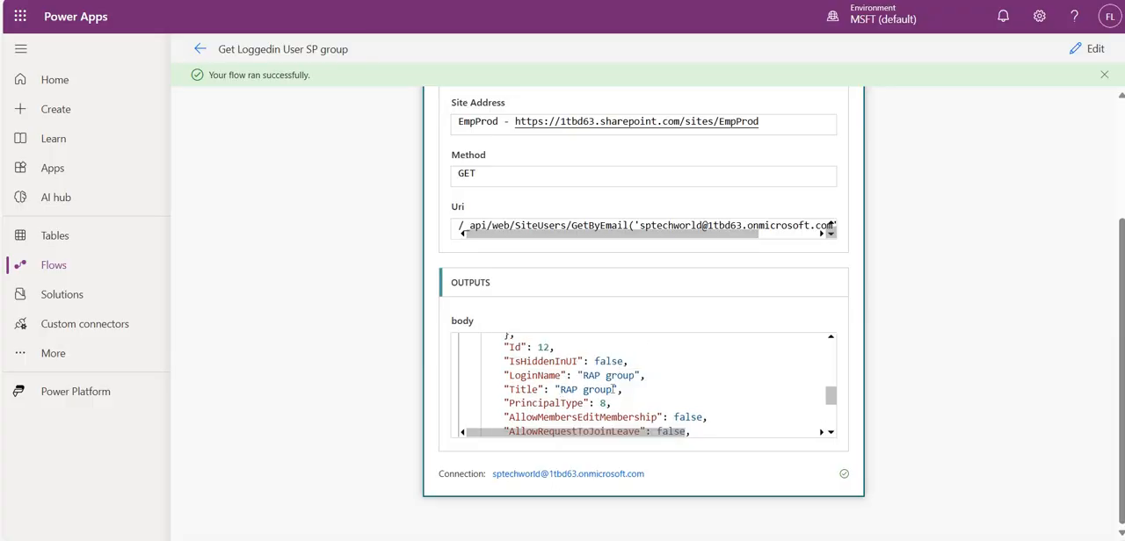
left_click_drag(613, 389, 560, 391)
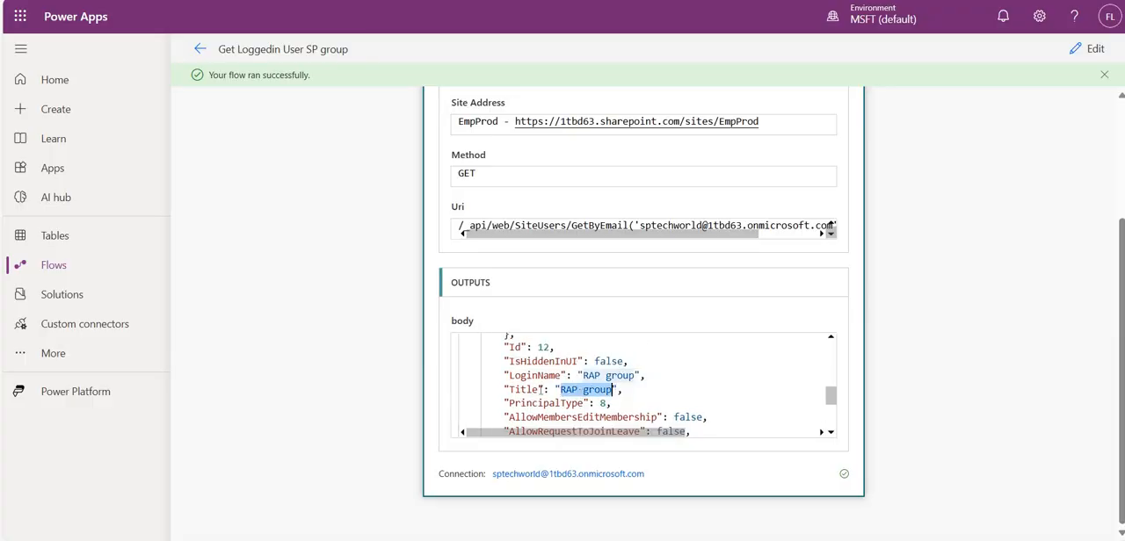
scroll(536, 396, "up", 6)
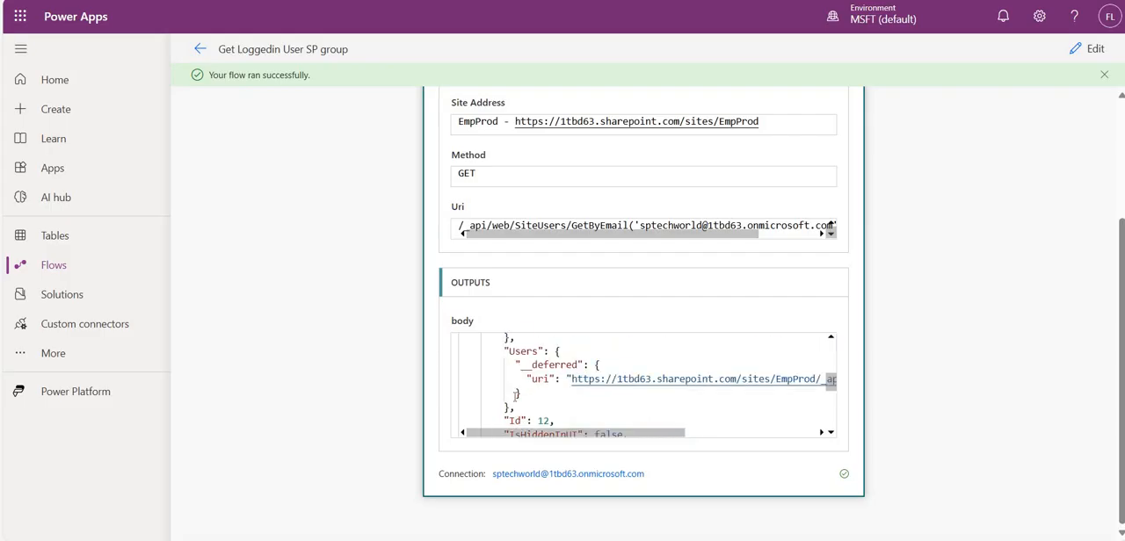
scroll(516, 394, "down", 2)
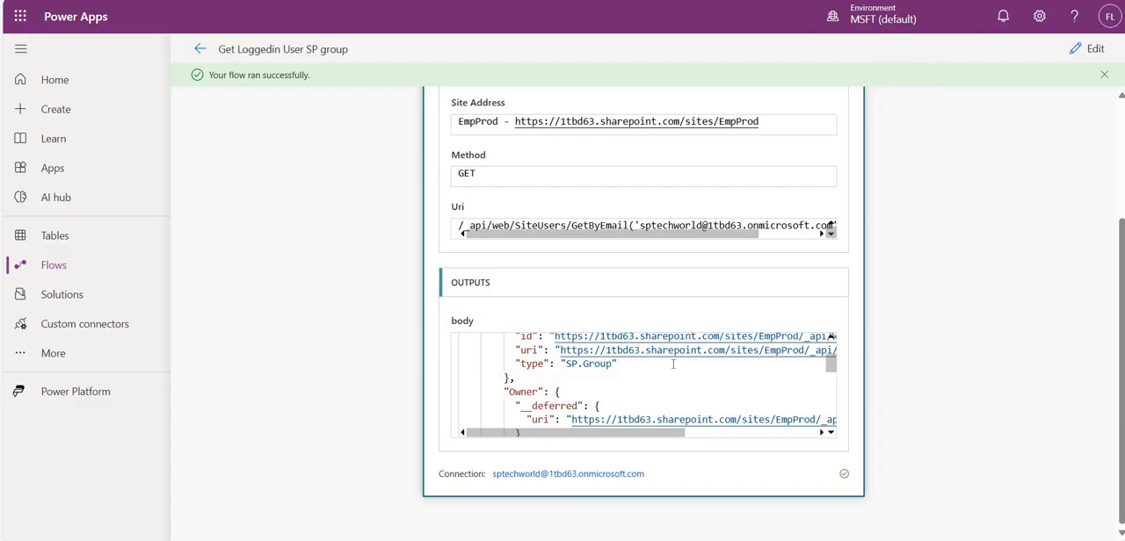
- Return to editing the flow and add a Data Operation Select action after the SharePoint HTTP request
left_click(1081, 54)
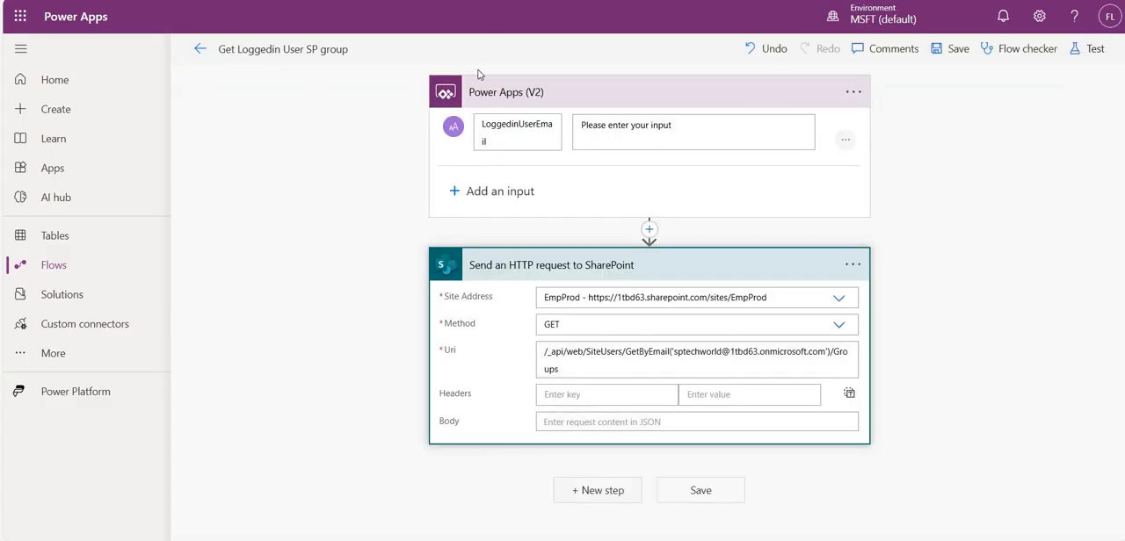
left_click(598, 490)
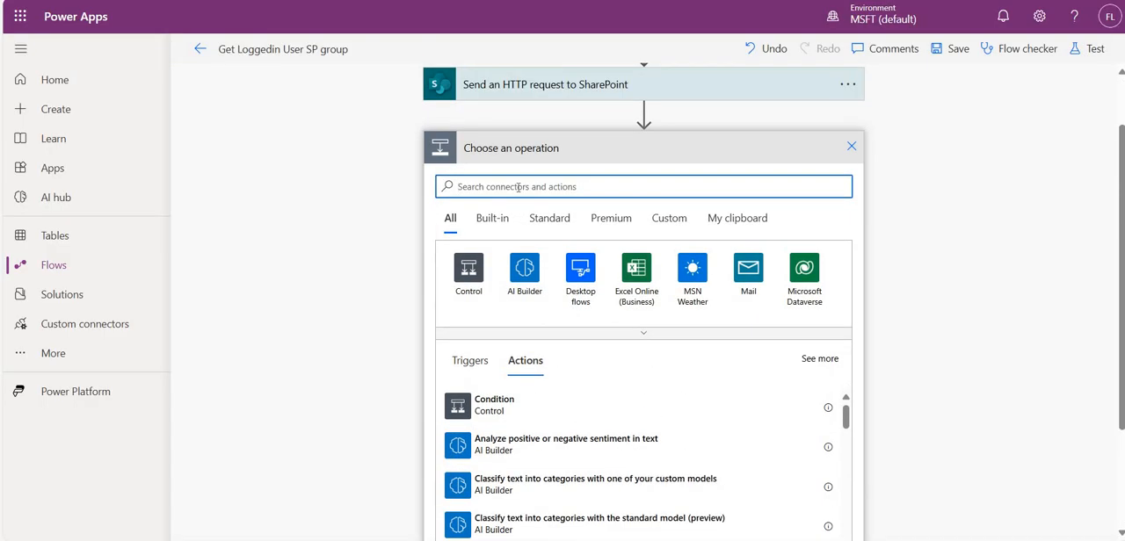
type("se")
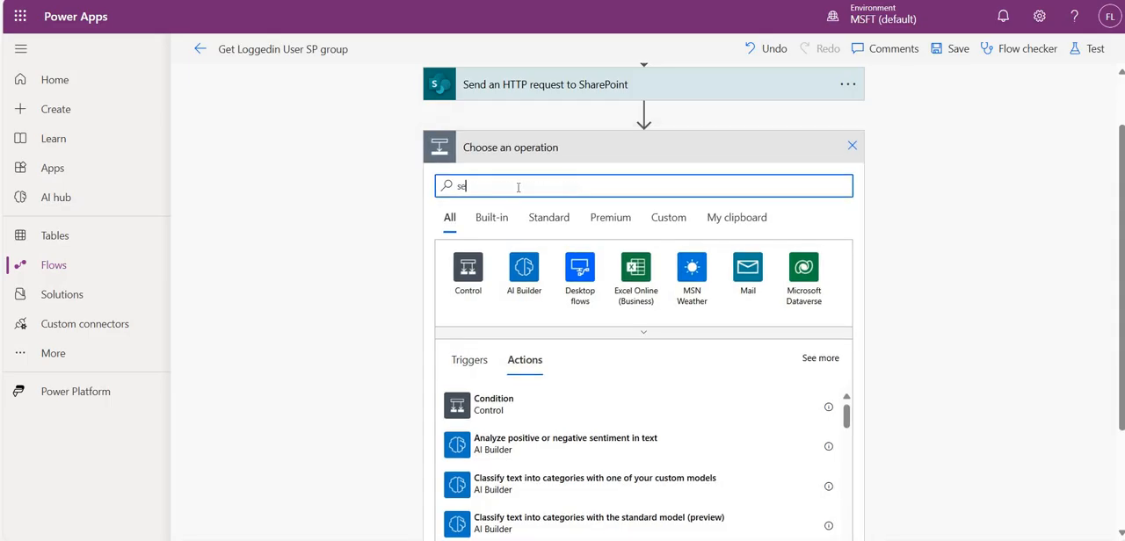
type("lect")
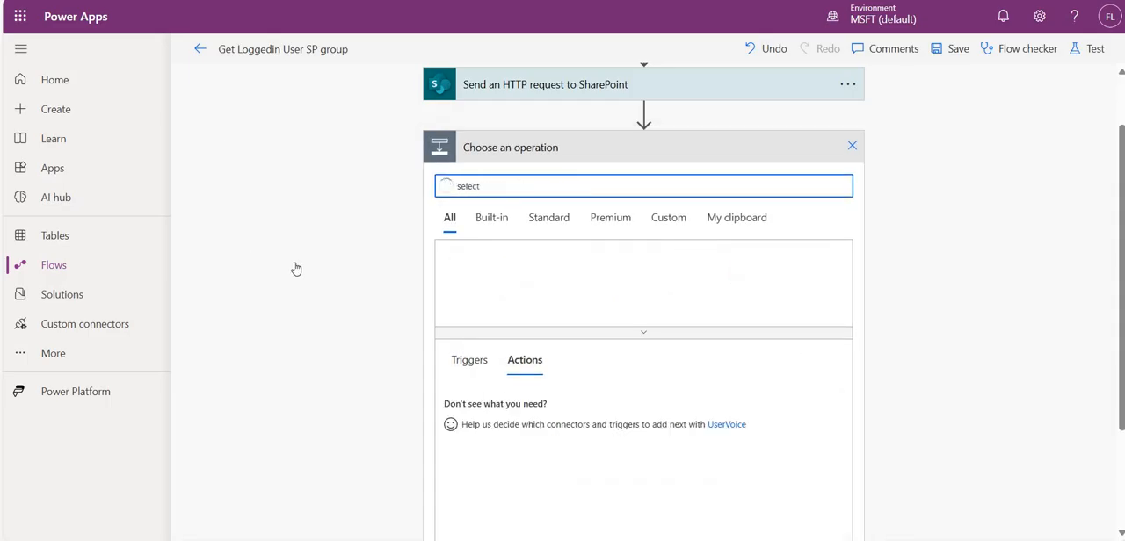
left_click(527, 273)
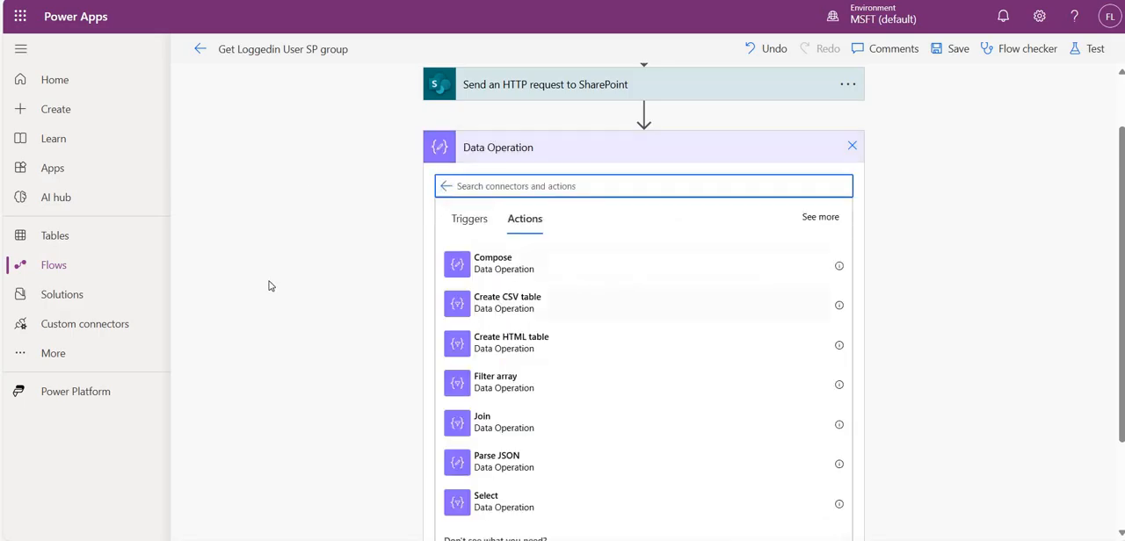
left_click(494, 500)
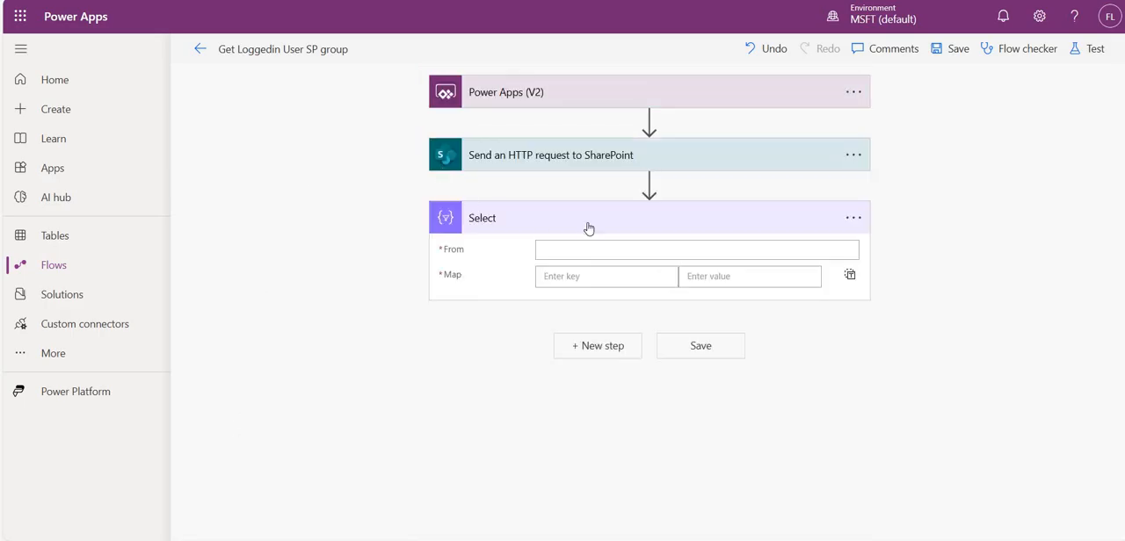
- Insert the SharePoint HTTP request's body output as the Select action's From value and copy that reference
left_click(576, 254)
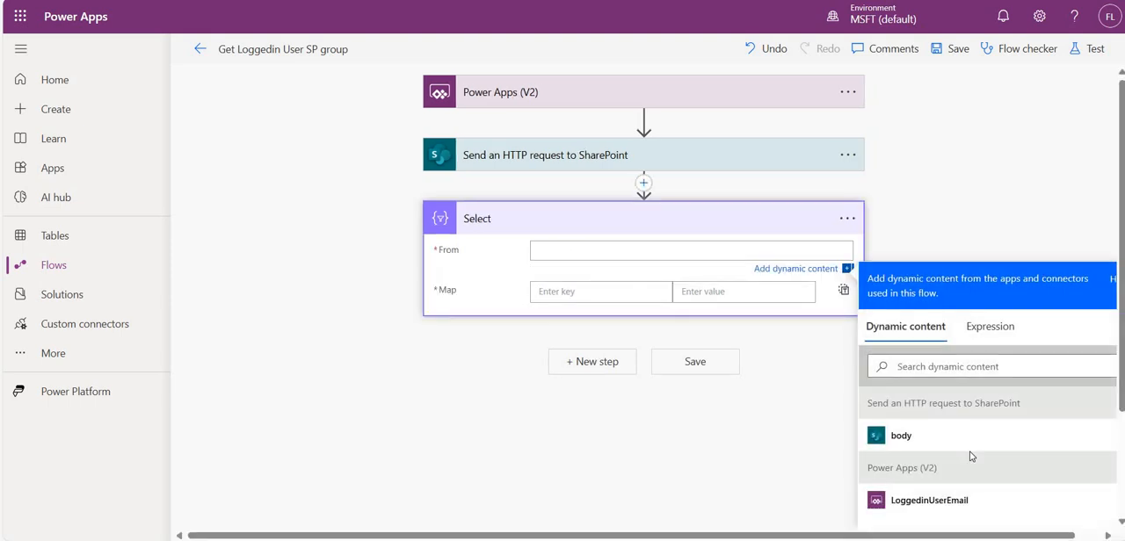
left_click(900, 435)
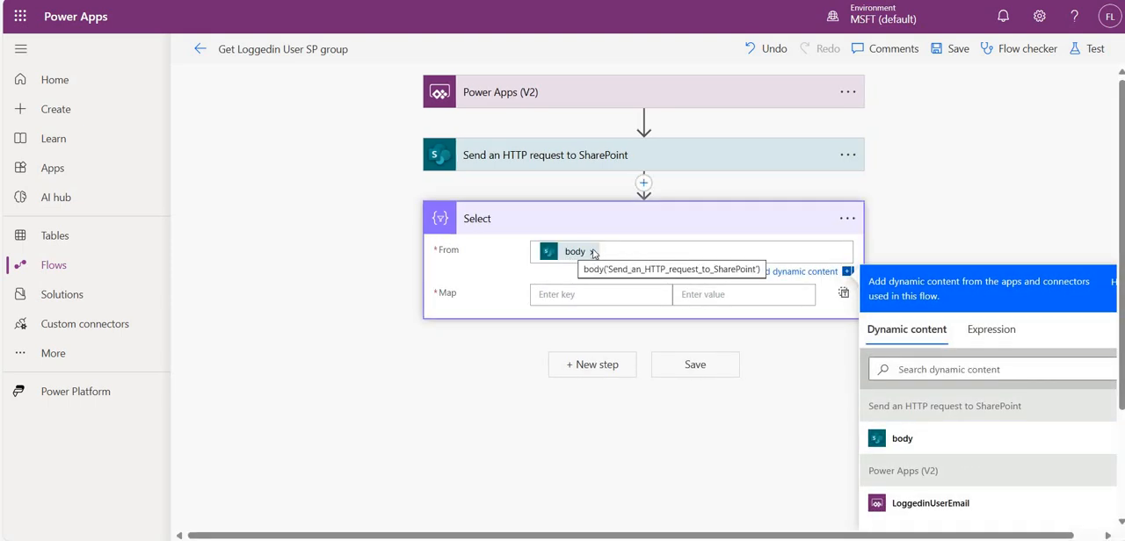
right_click(577, 258)
left_click(479, 266)
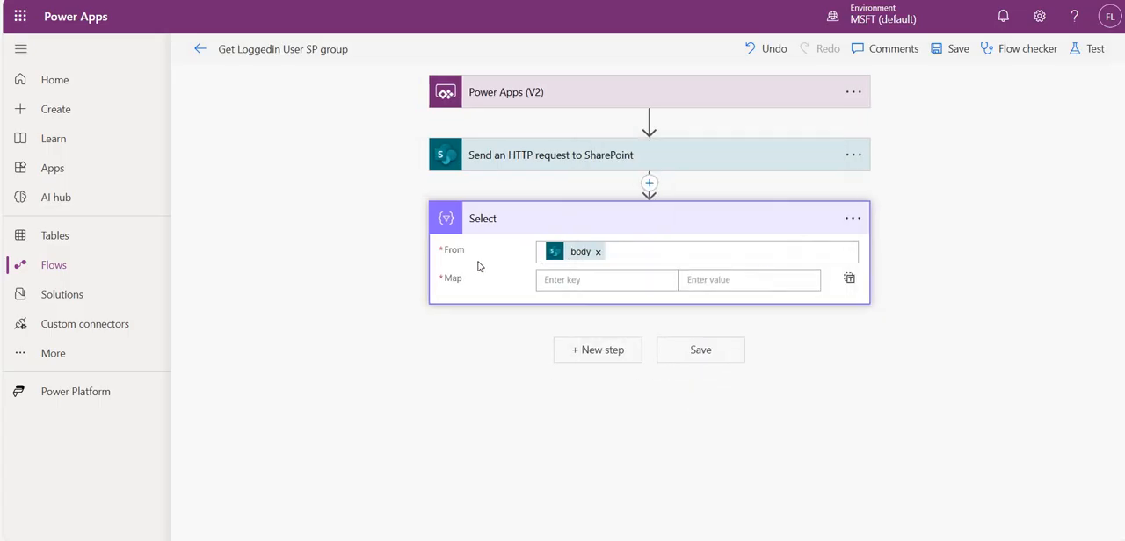
left_click(580, 251)
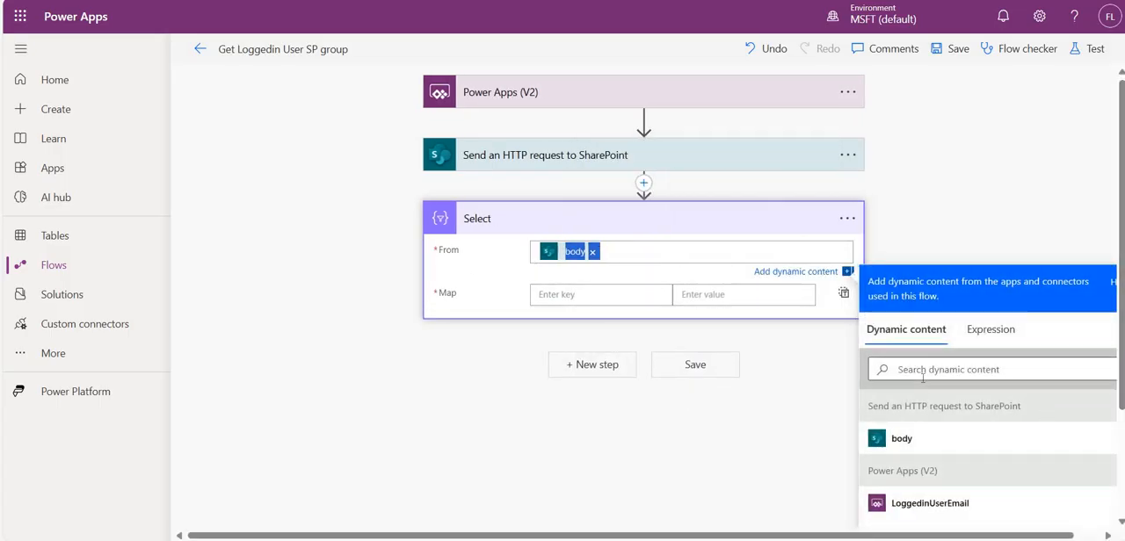
- Paste the copied body('Send_an_HTTP_request_to_SharePoint') reference as an expression for From and strip its leading @{ characters
left_click(991, 331)
type("@{body('Send_an_HTTP_request_to_SharePoint')}")
left_click_drag(907, 384, 899, 384)
left_click(914, 384)
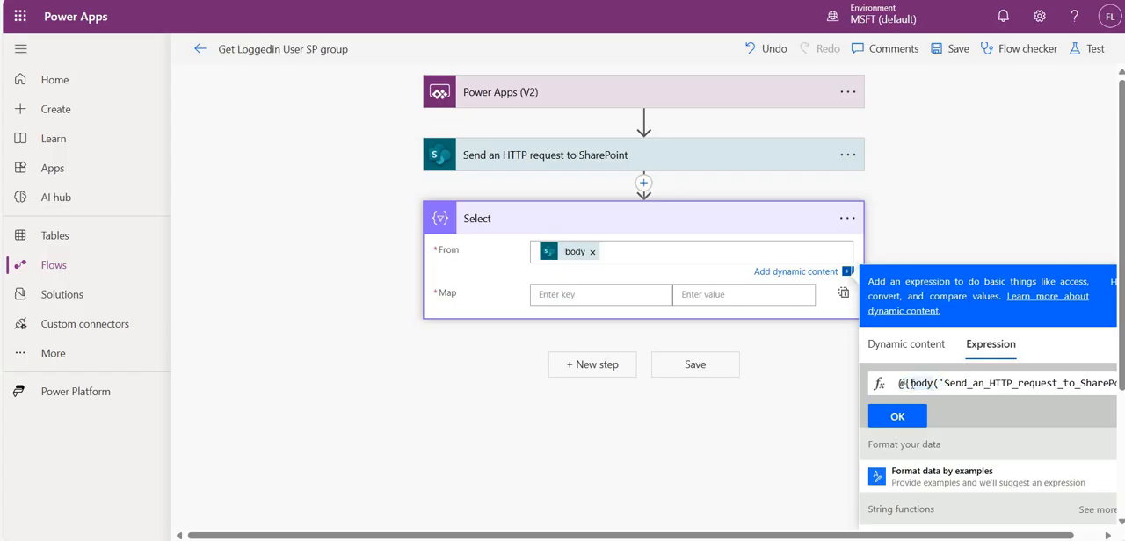
left_click(909, 384)
key("BackSpace")
key("BackSpace")
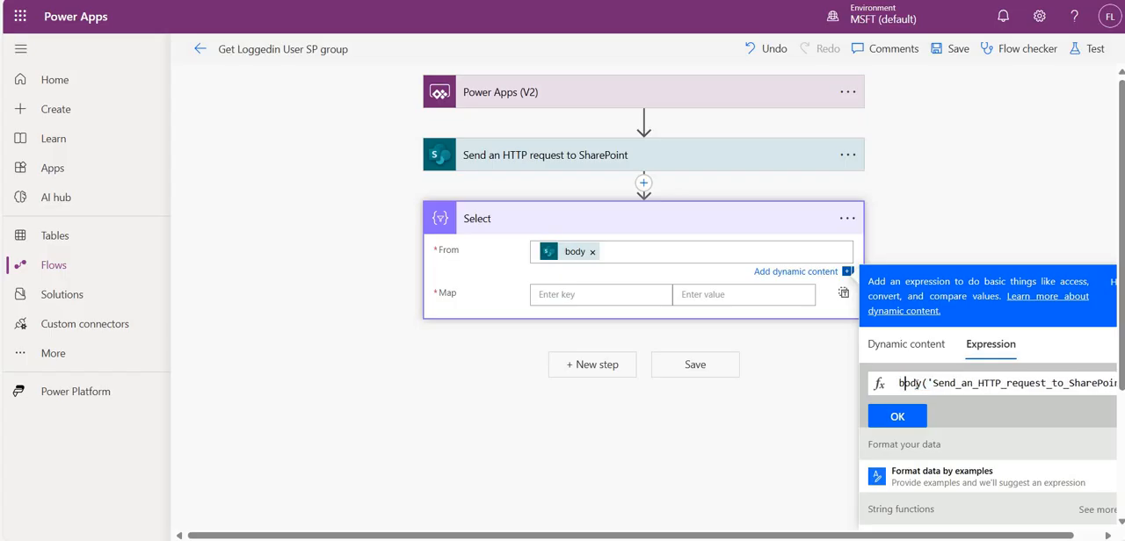
key("Right")
key("Right")
key("Right")
key("Right")
key("Right")
key("Right")
key("Right")
key("Right")
key("Right")
key("Right")
key("Right")
key("Right")
key("Right")
key("Right")
key("Right")
key("Right")
key("Right")
key("Right")
key("Right")
key("Right")
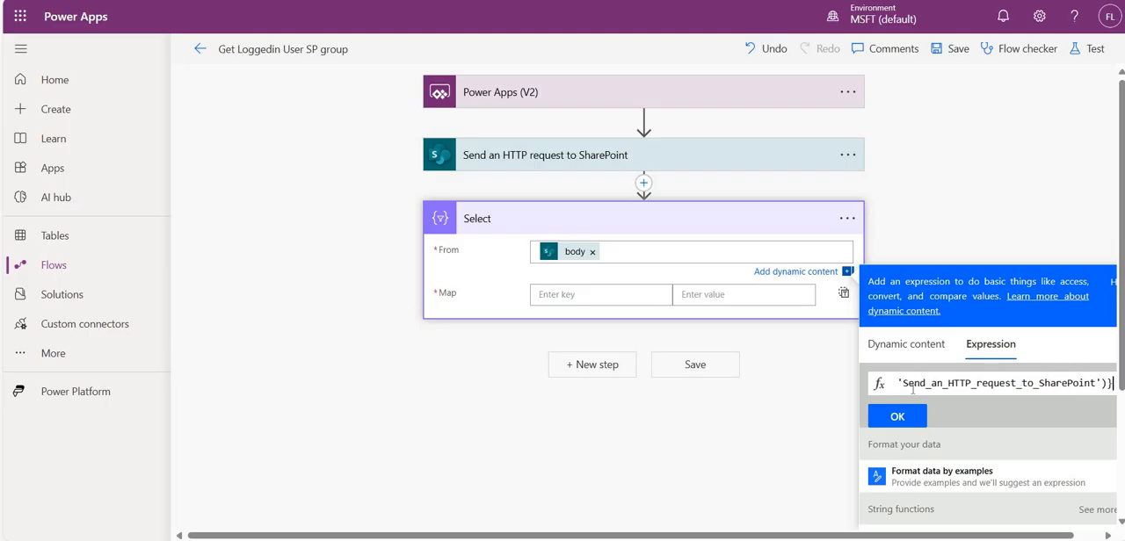
- Replace the expression's closing brace with ['d']['results'] and apply the expression to the Select action's From field
type("[]")
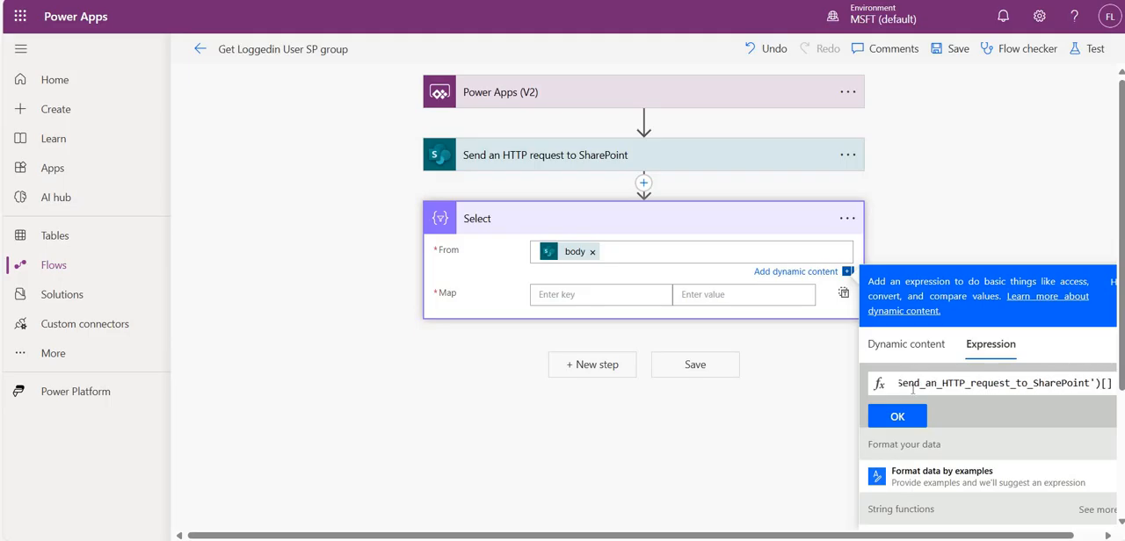
type("''d")
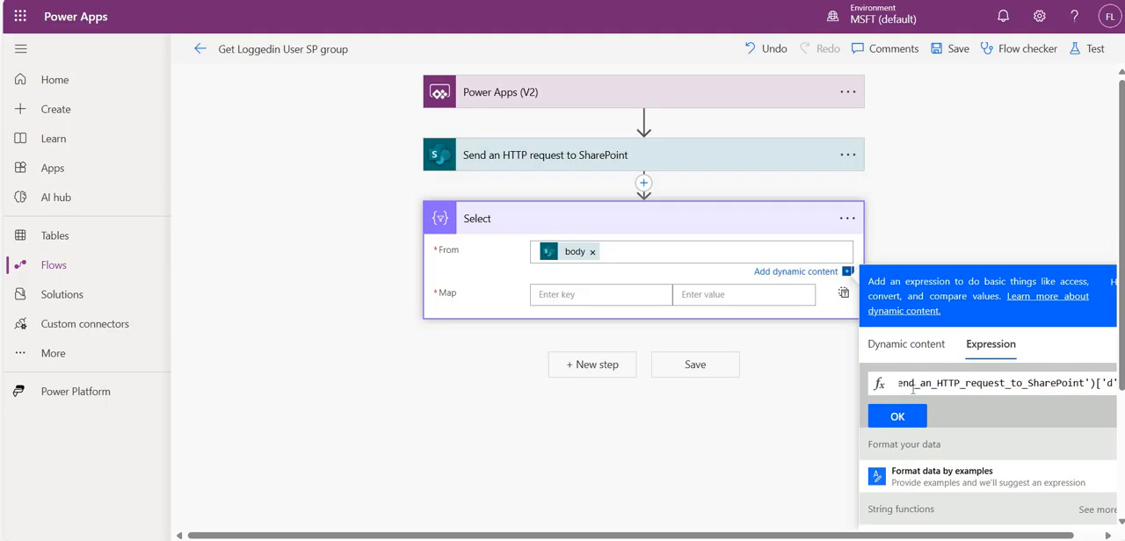
key("End")
type("['d'][")
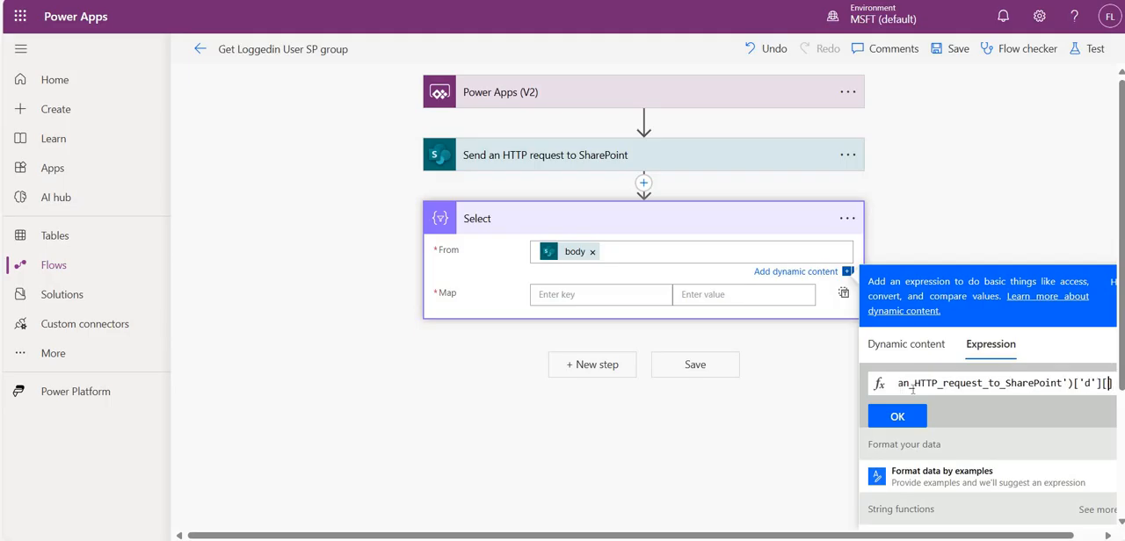
type("'")
type("Res")
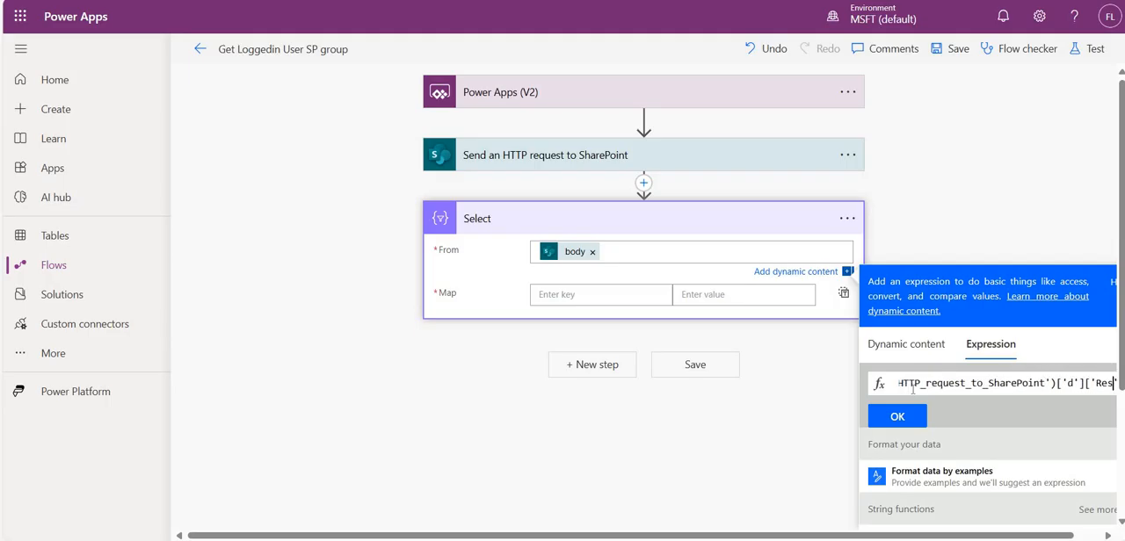
type("ults")
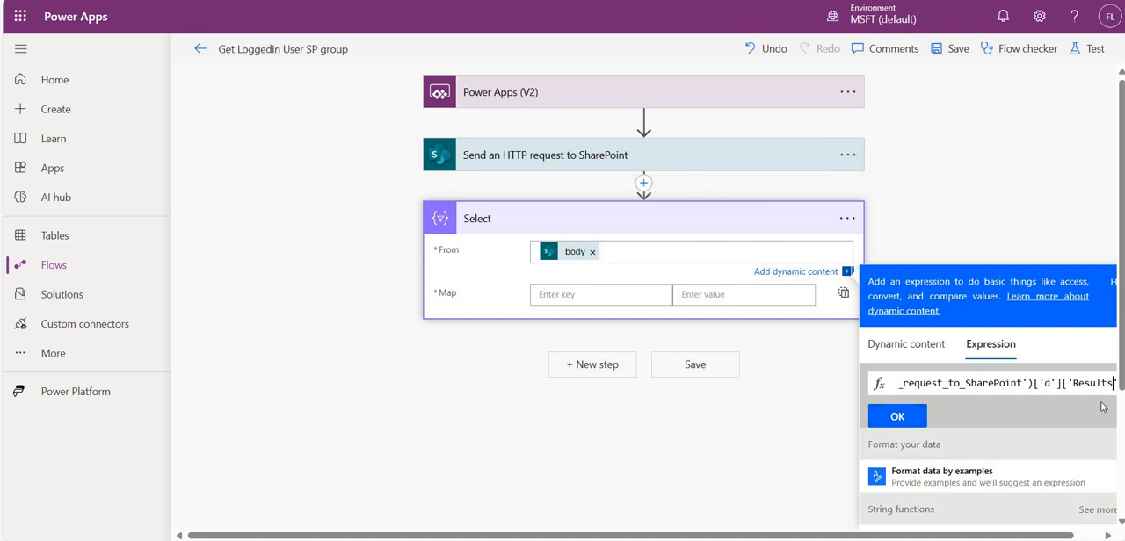
left_click(1079, 384)
key("BackSpace")
type("r")
left_click(897, 416)
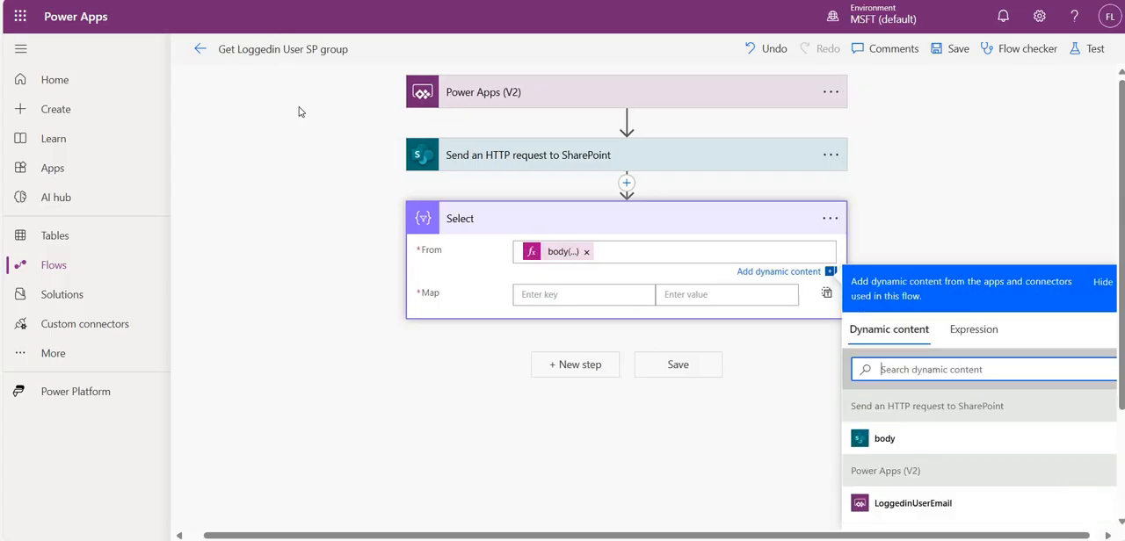
- Enter GroupName as the first key in the Select action's Map
left_click(552, 301)
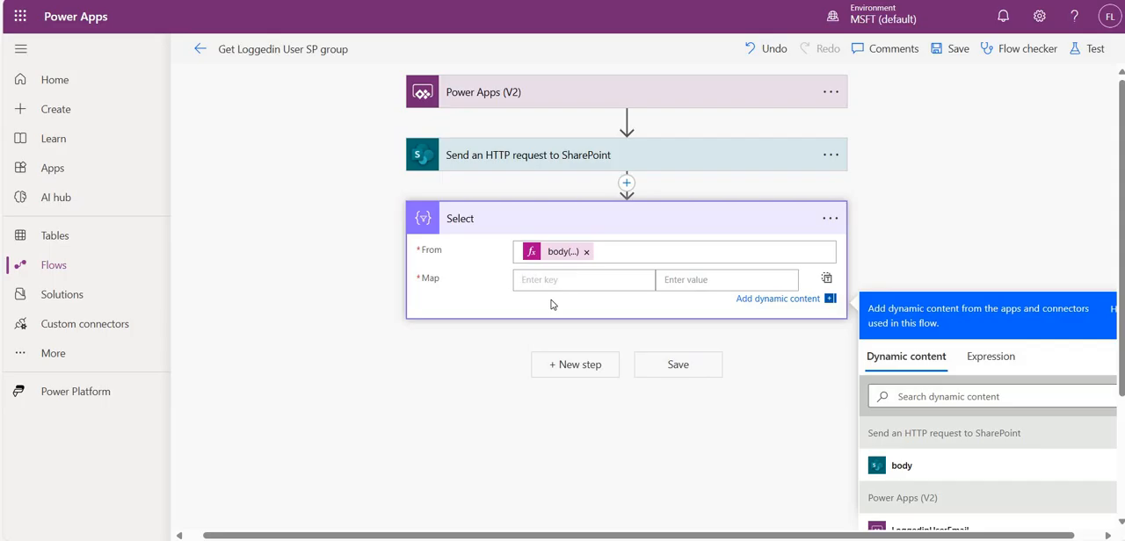
type("GroupNsmr")
key("BackSpace")
key("BackSpace")
key("BackSpace")
type("amr")
key("BackSpace")
type("e")
key("Tab")
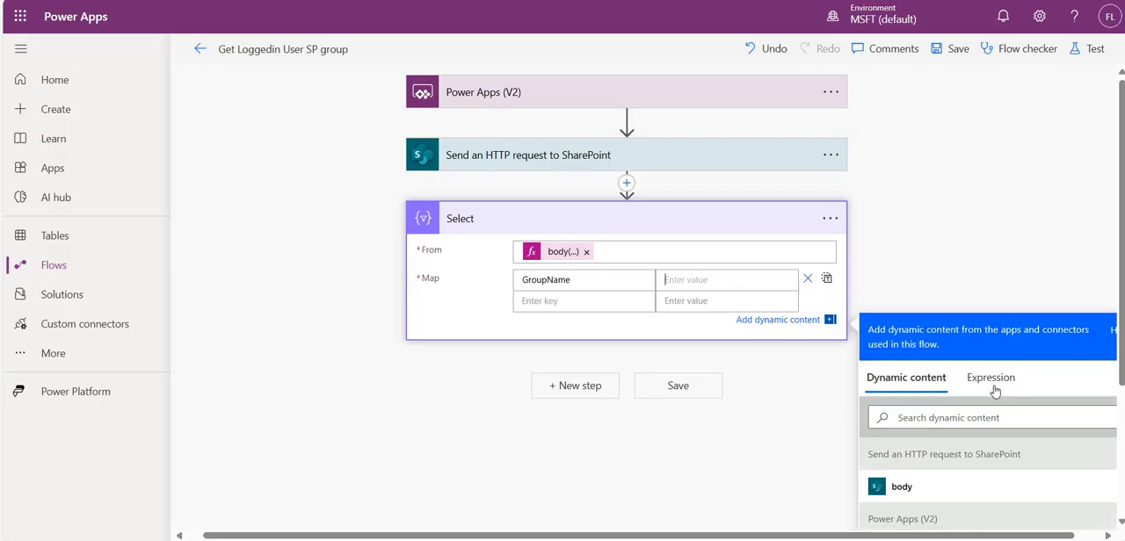
- Set the value mapped to GroupName to the expression item()['Title']
left_click(995, 391)
type("it")
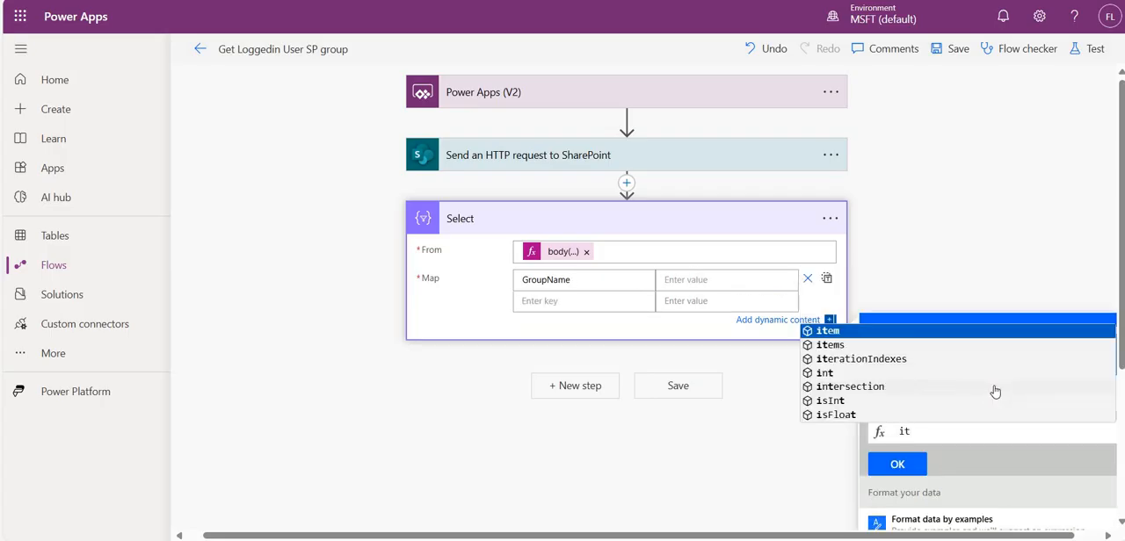
key("Return")
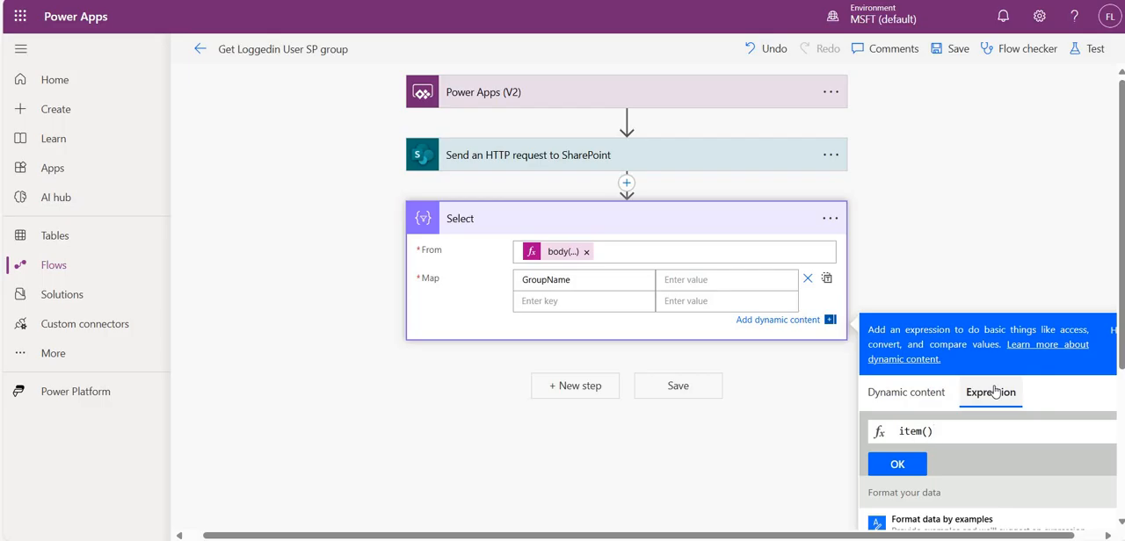
type("\"{")
key("Num_Lock")
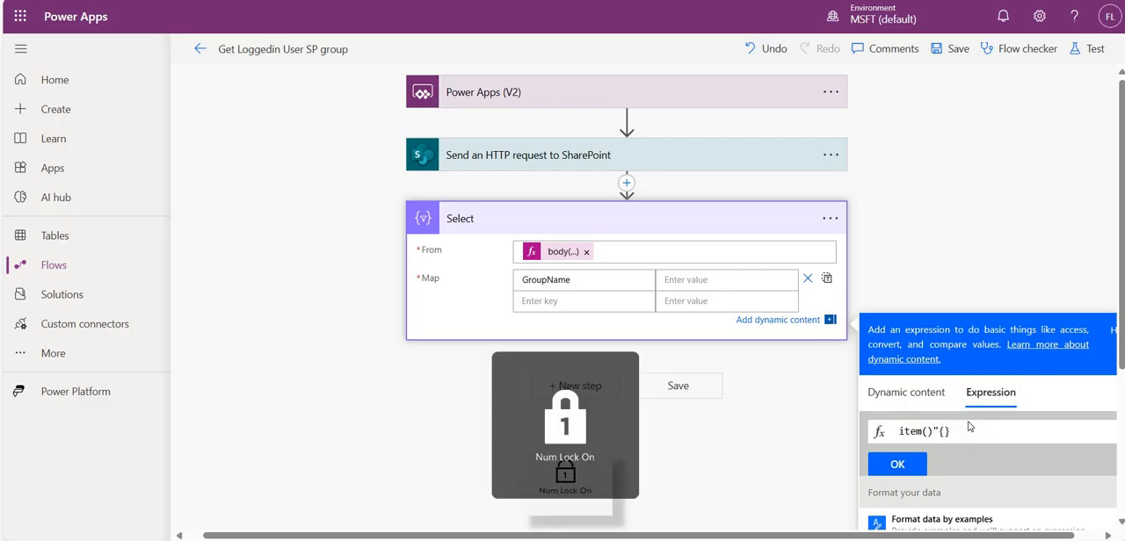
key("BackSpace")
key("BackSpace")
type("[")
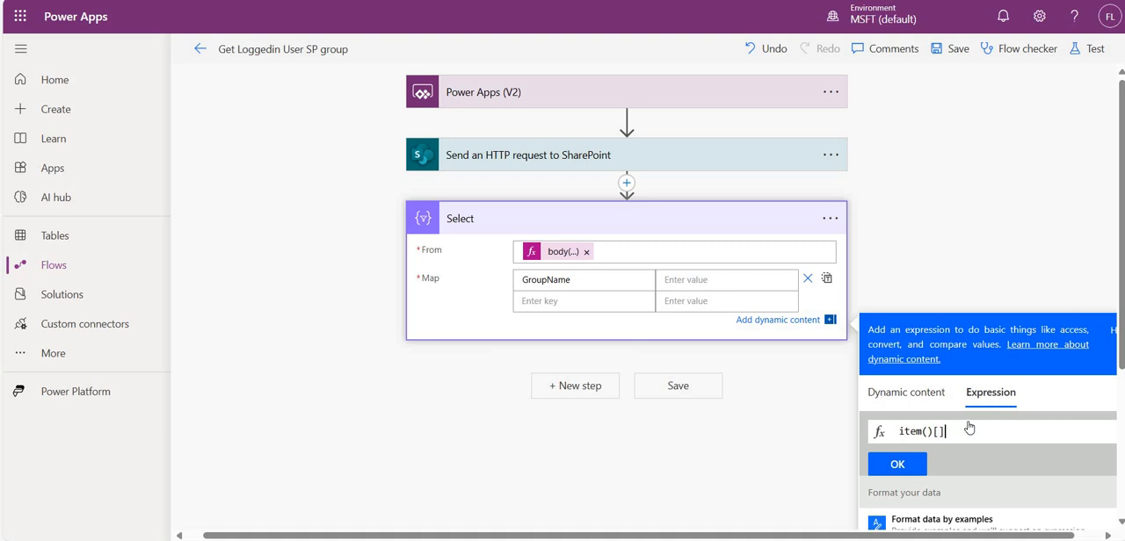
type("Titl")
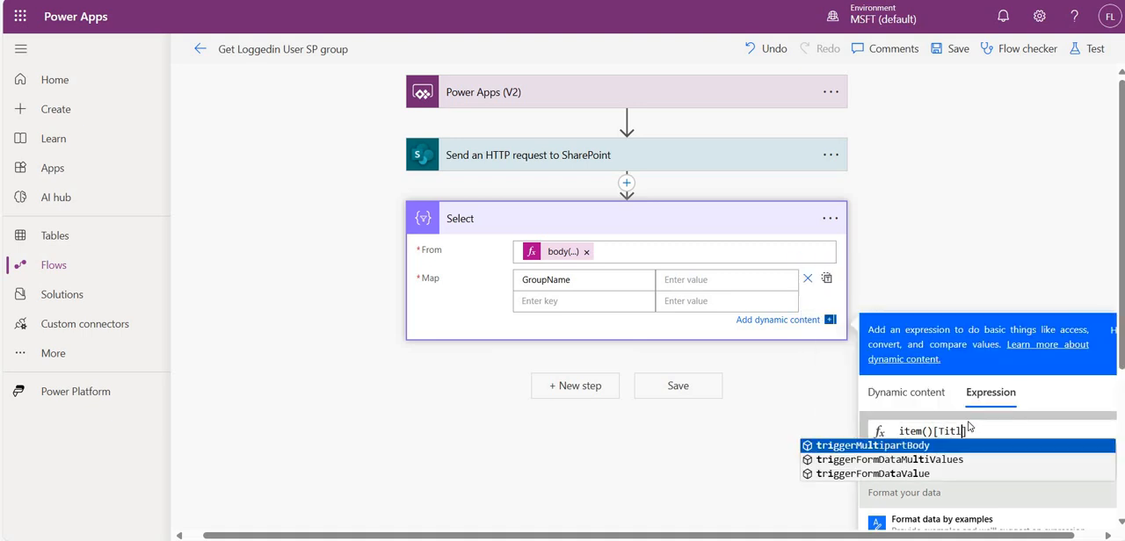
type("e")
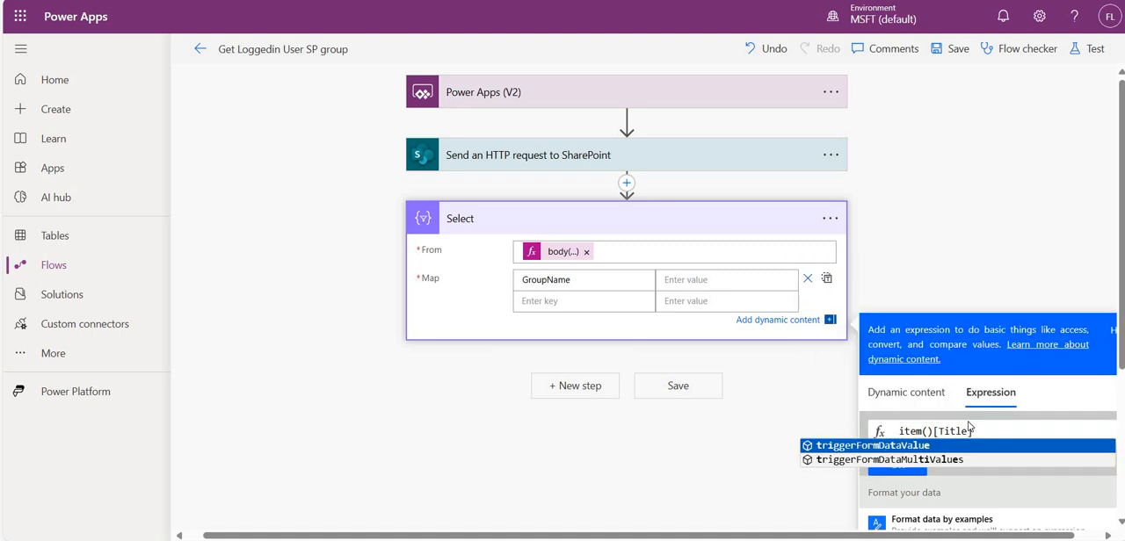
key("Left")
key("Left")
key("Left")
key("Left")
key("Left")
type("'")
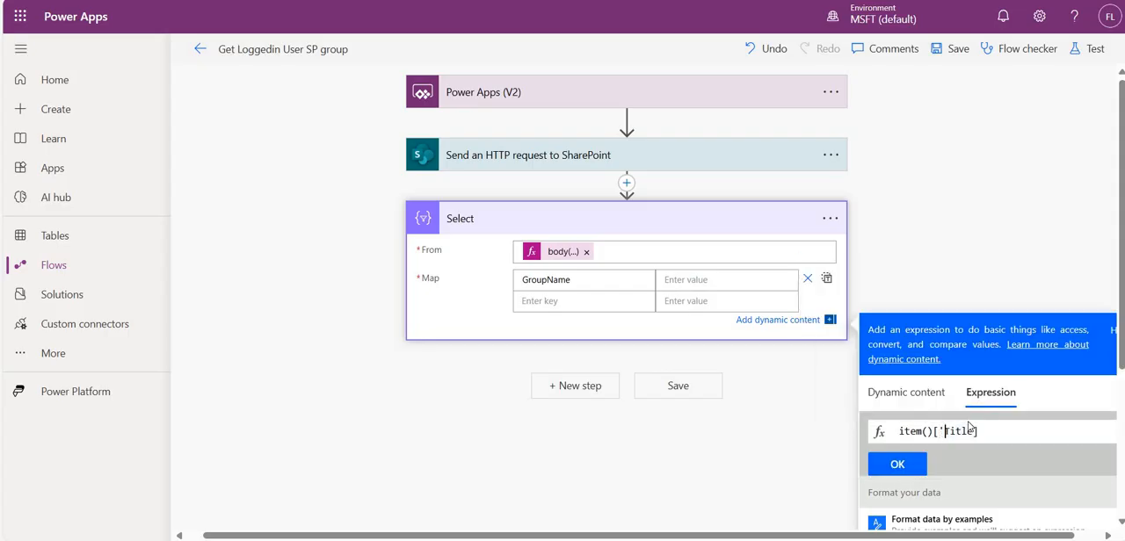
left_click(969, 428)
type("'")
left_click(898, 465)
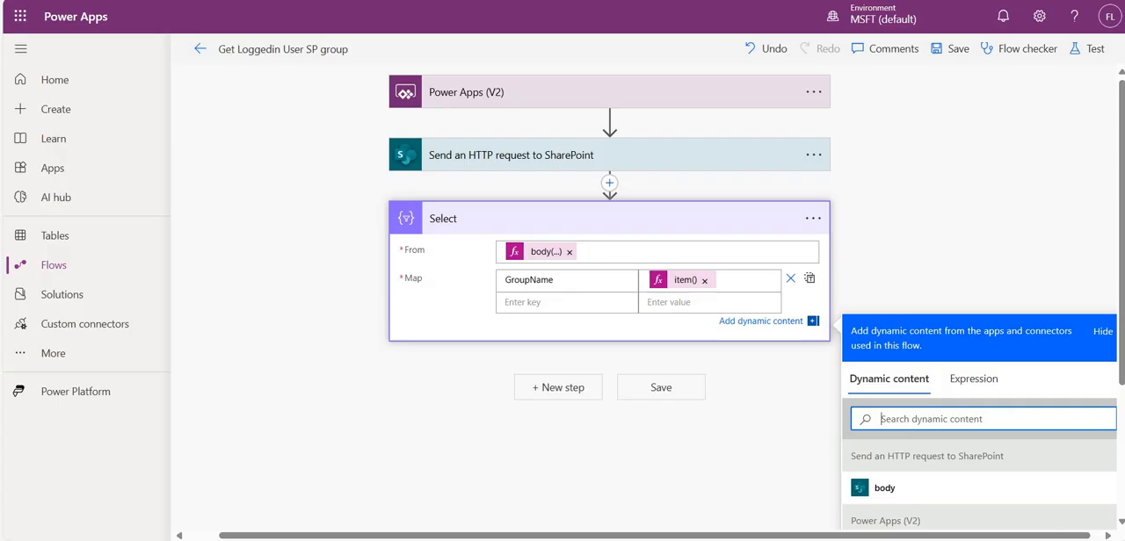
- Save and manually test the flow with the user's email as LoggedinUserEmail, and open the Select action's run results
left_click(1099, 48)
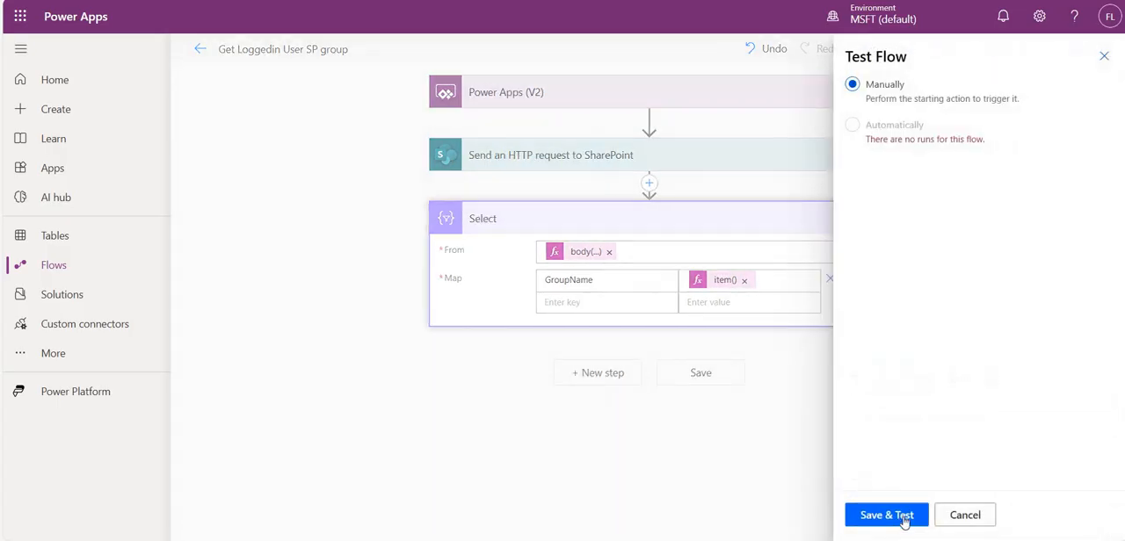
left_click(886, 515)
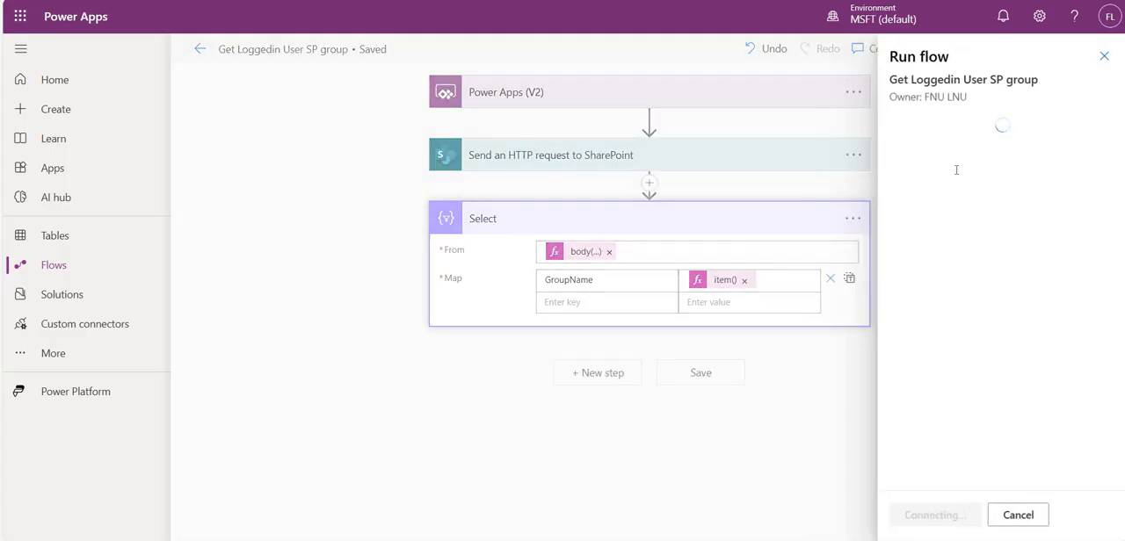
type("@{body('Send_an_HTTP_request_to_SharePoint')}")
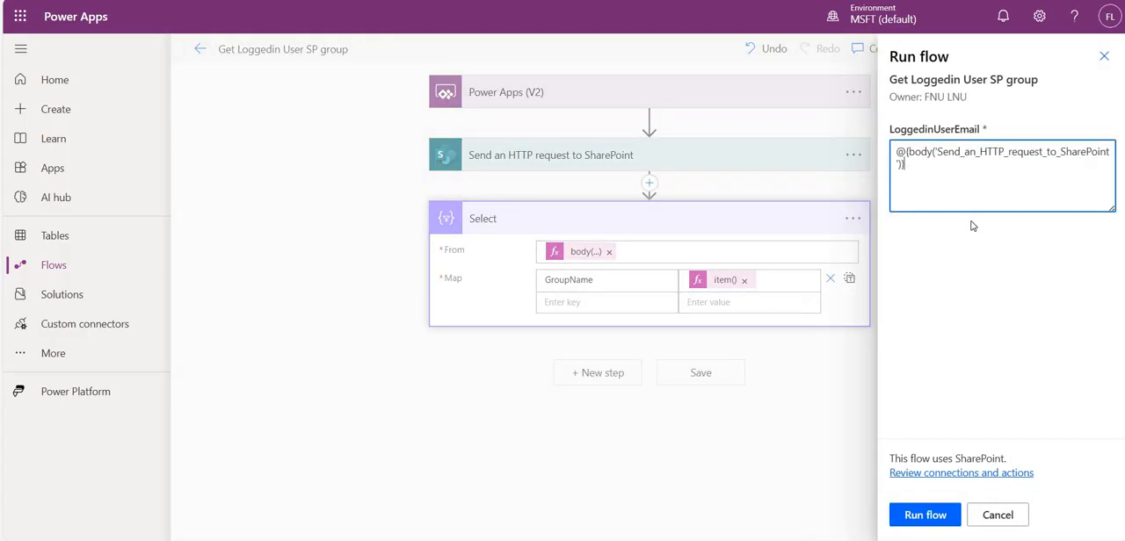
key("ctrl+a")
key("BackSpace")
key("super+v")
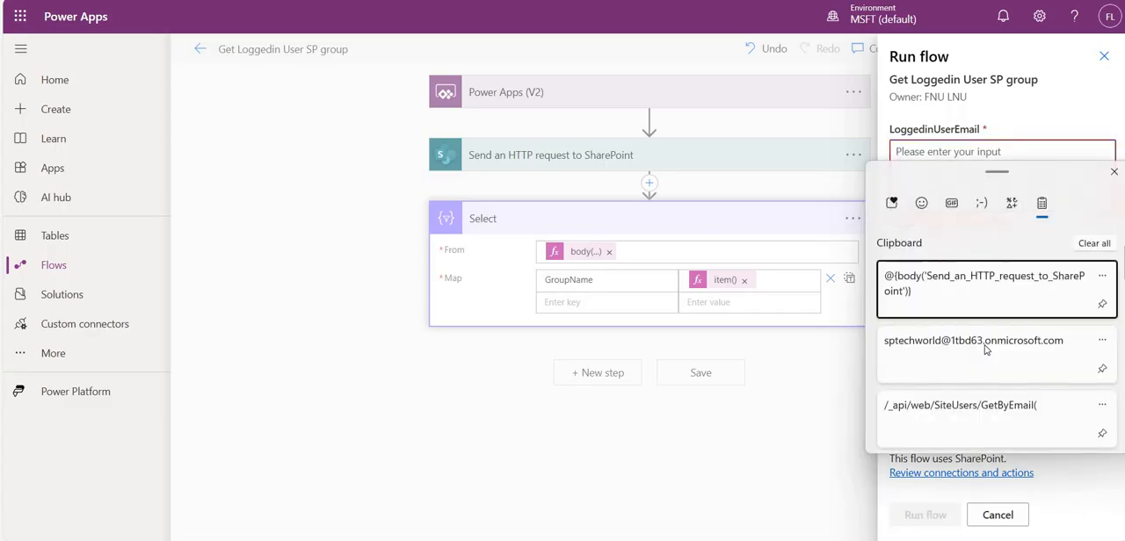
key("Down")
key("Return")
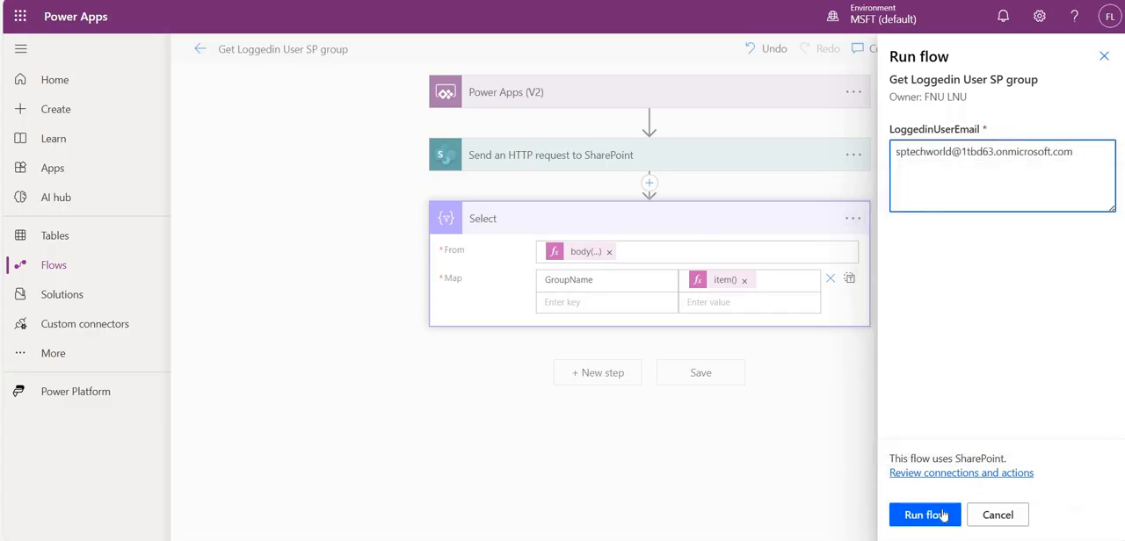
left_click(941, 515)
left_click(943, 515)
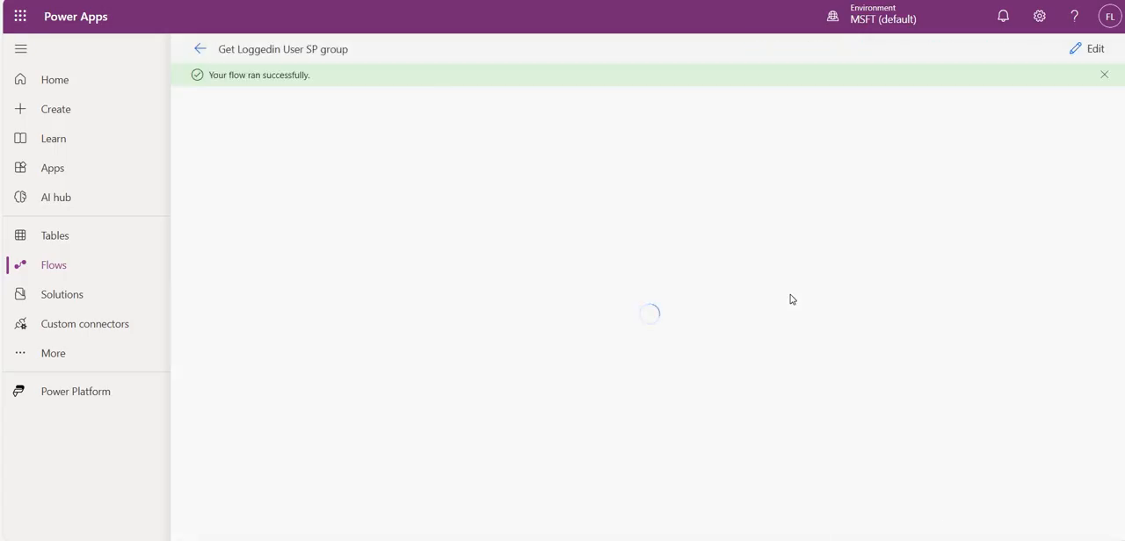
left_click(786, 243)
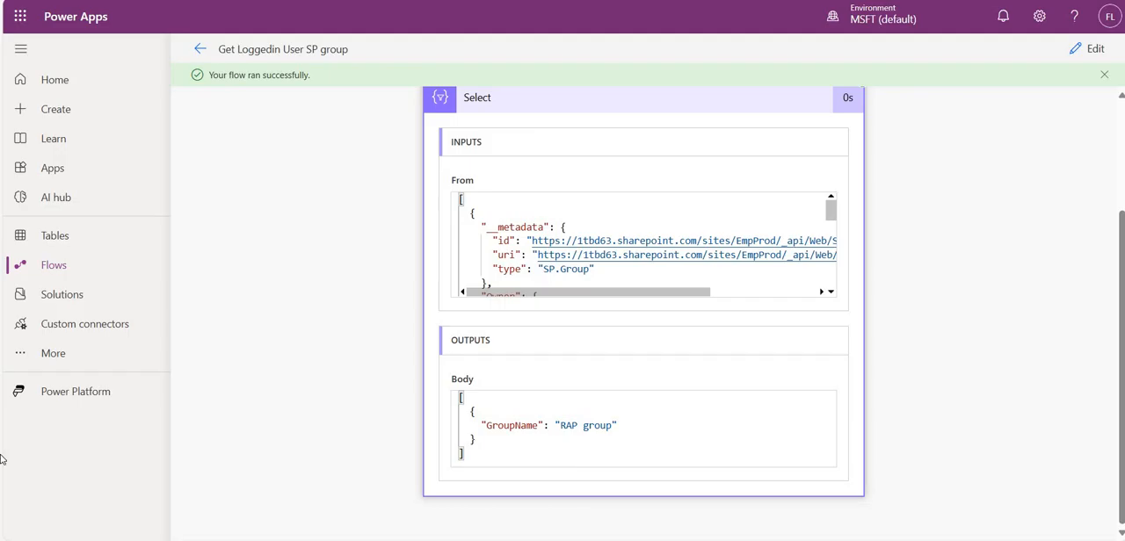
- Return to editing the flow and add the Respond to a Power App or flow action after the Select action
left_click(1088, 49)
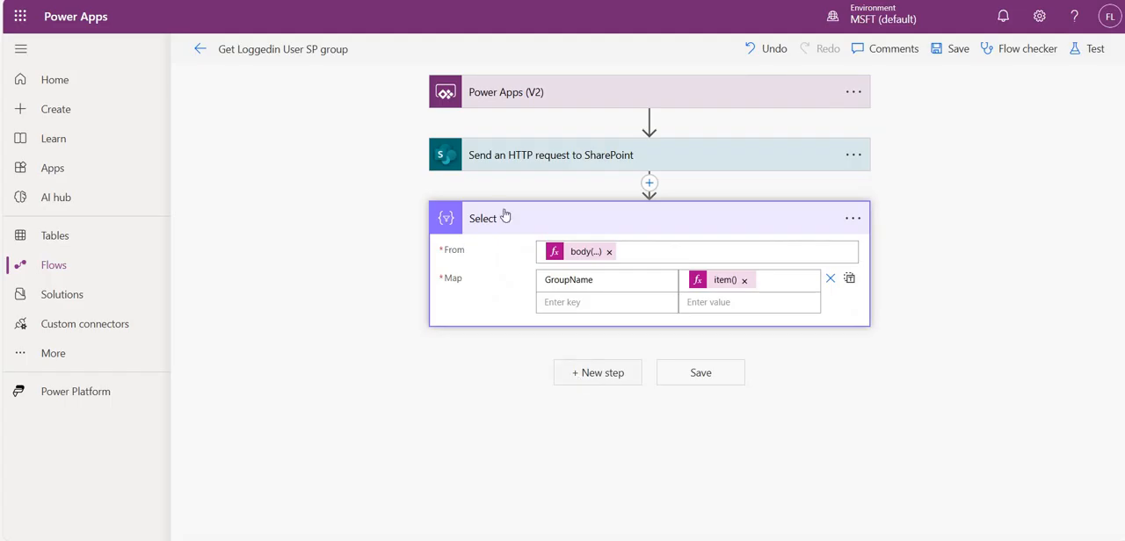
scroll(533, 141, "down", 3)
scroll(527, 176, "up", 1)
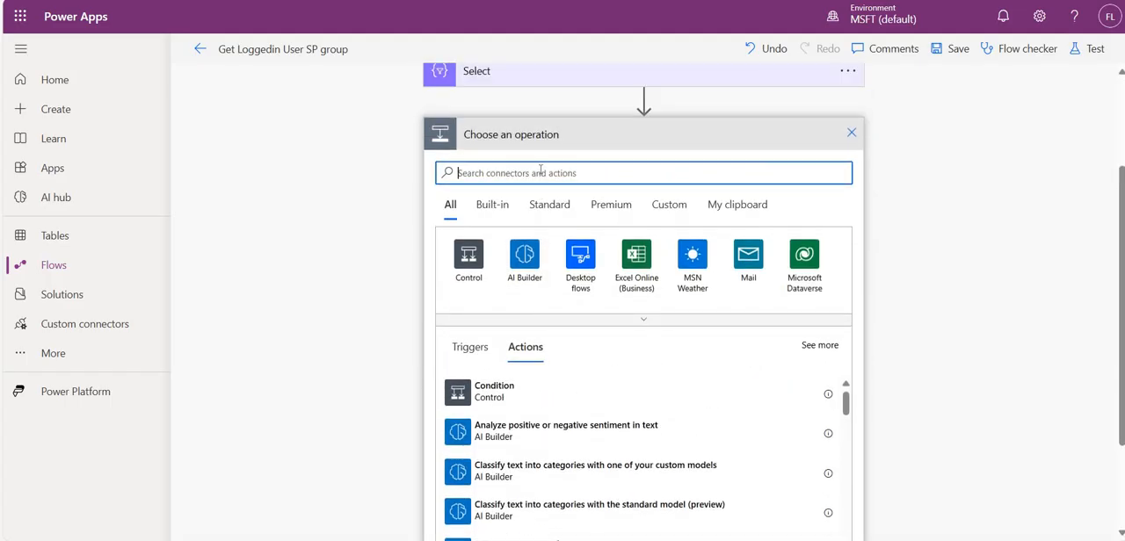
type("res")
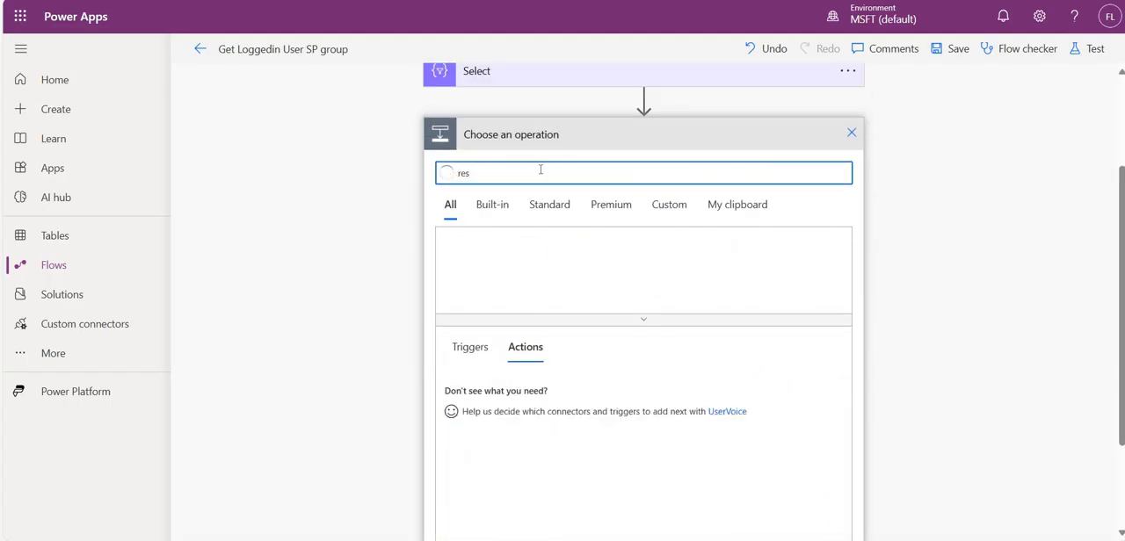
type("ppond")
scroll(568, 422, "down", 3)
scroll(567, 431, "down", 5)
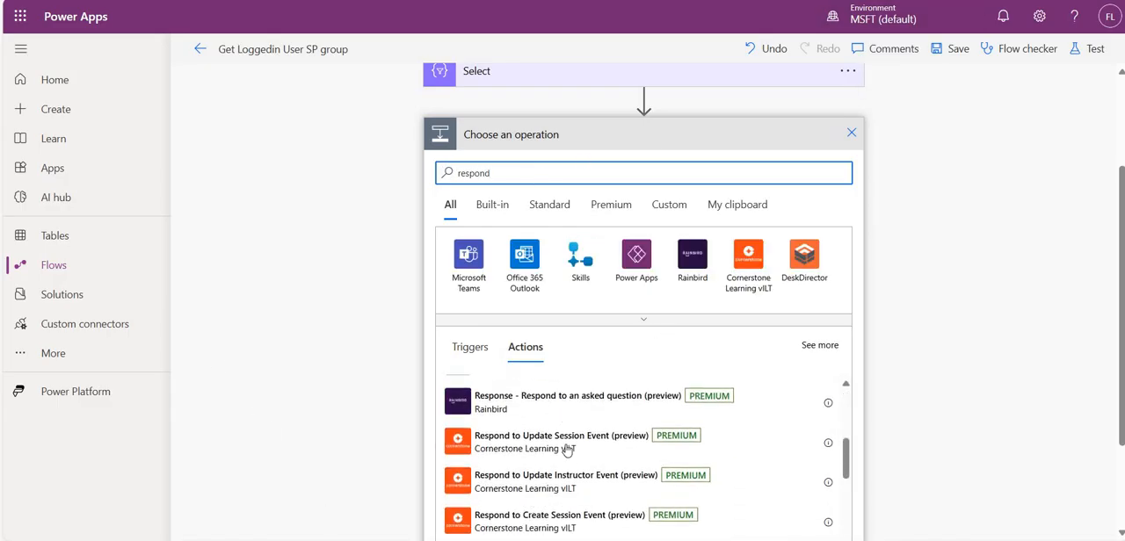
type("t")
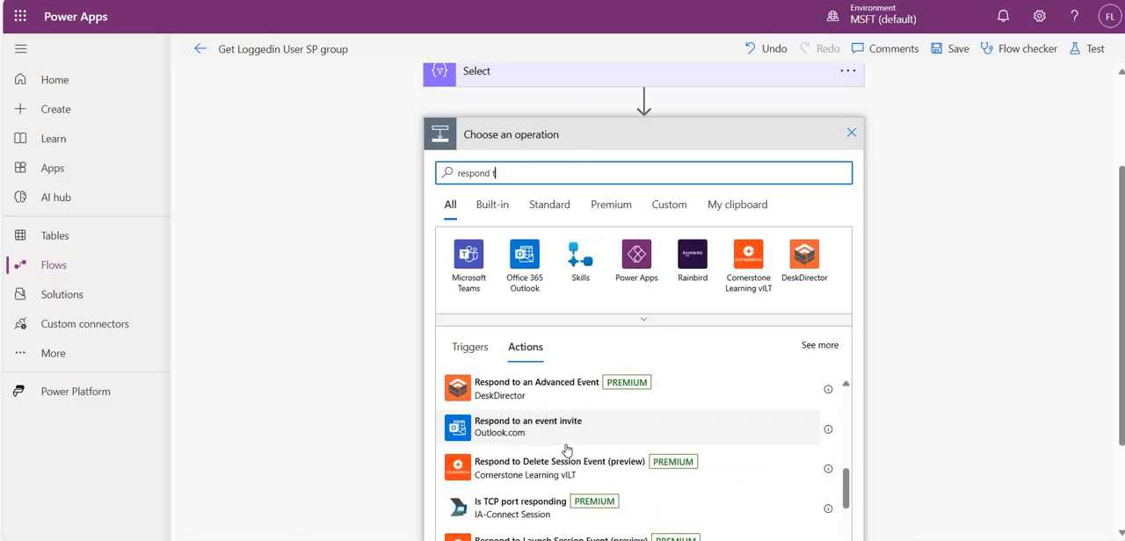
type("o fl")
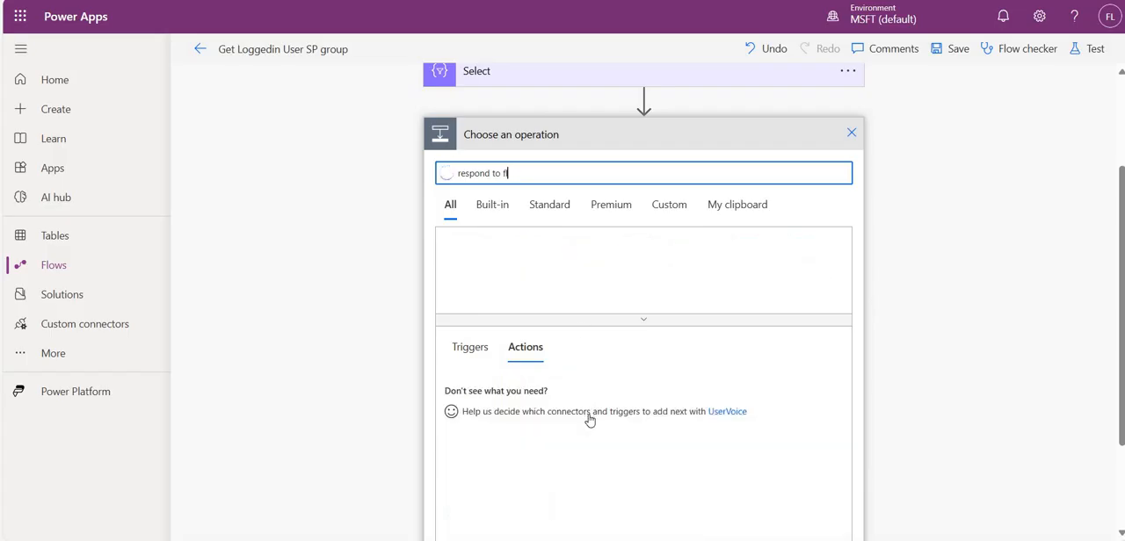
scroll(548, 414, "down", 1)
left_click(548, 409)
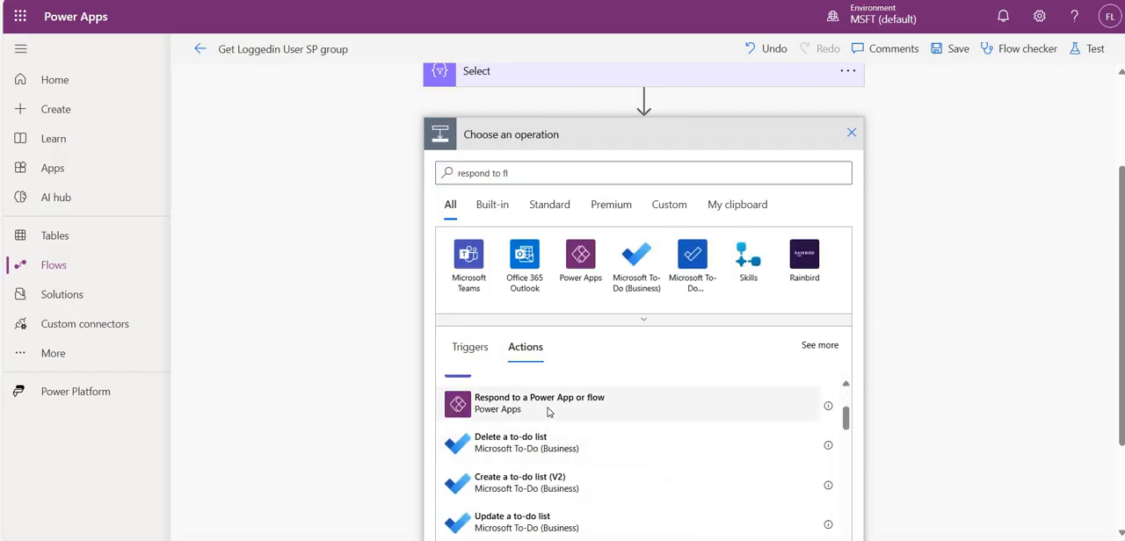
- Add a text output titled Output to the Respond to a Power App or flow action
left_click(490, 327)
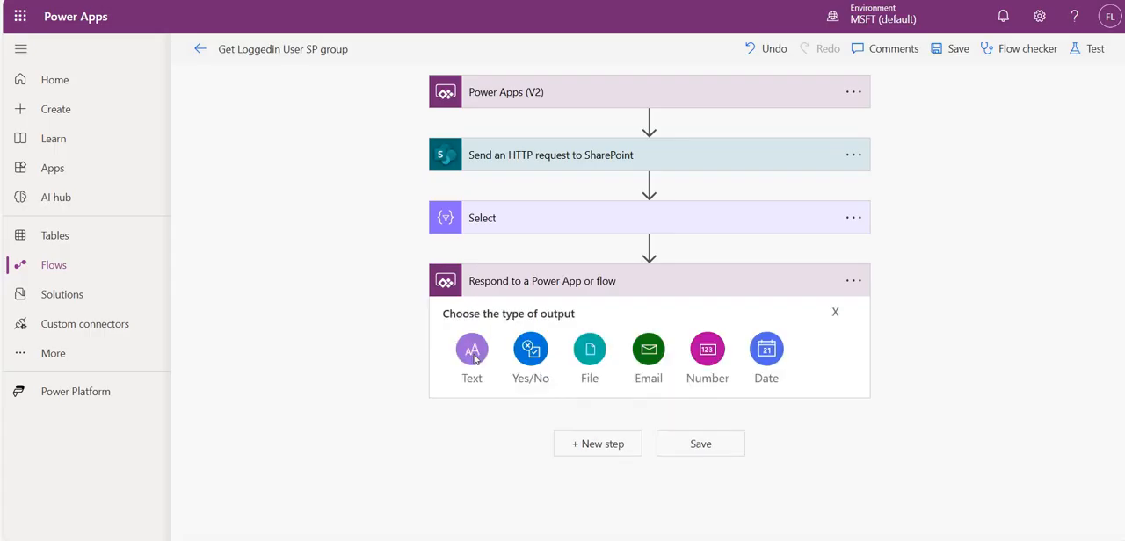
left_click(475, 355)
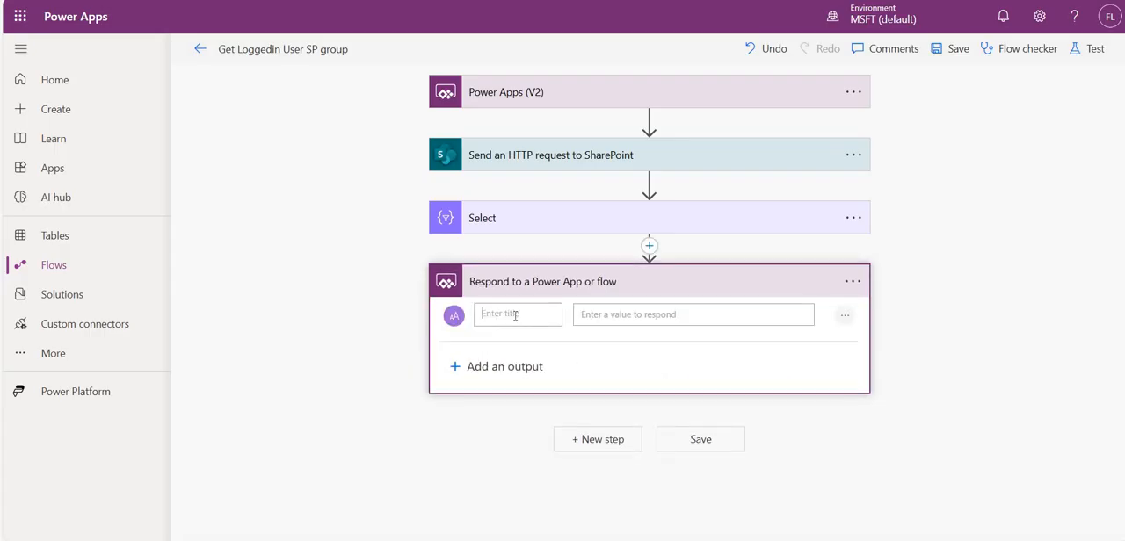
type("Ou")
key("BackSpace")
key("BackSpace")
key("BackSpace")
type("put")
- Set the response value to the Select action's Output dynamic content and save the flow
left_click(693, 314)
scroll(909, 376, "down", 3)
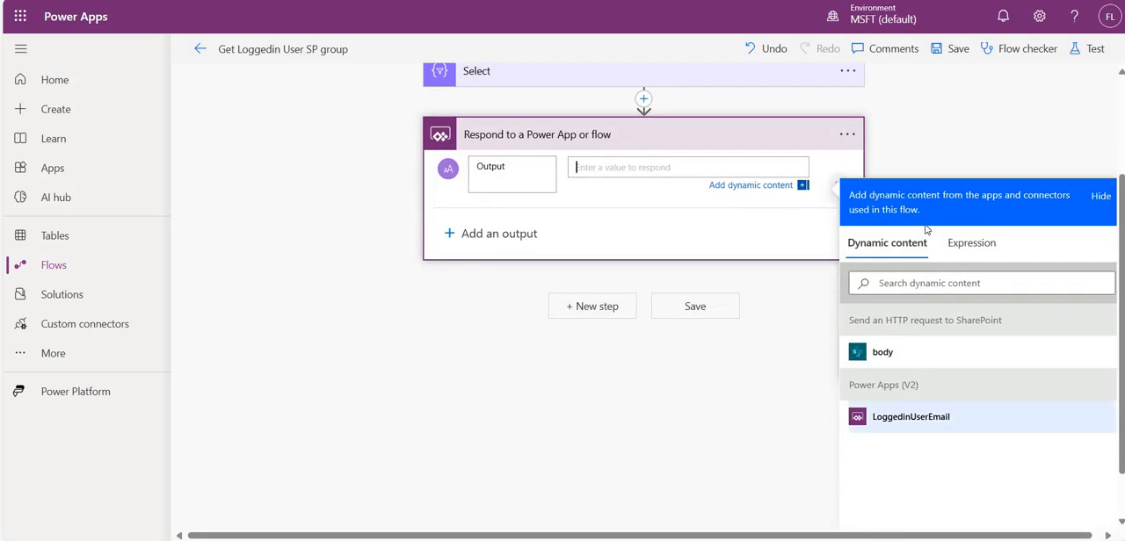
left_click(935, 281)
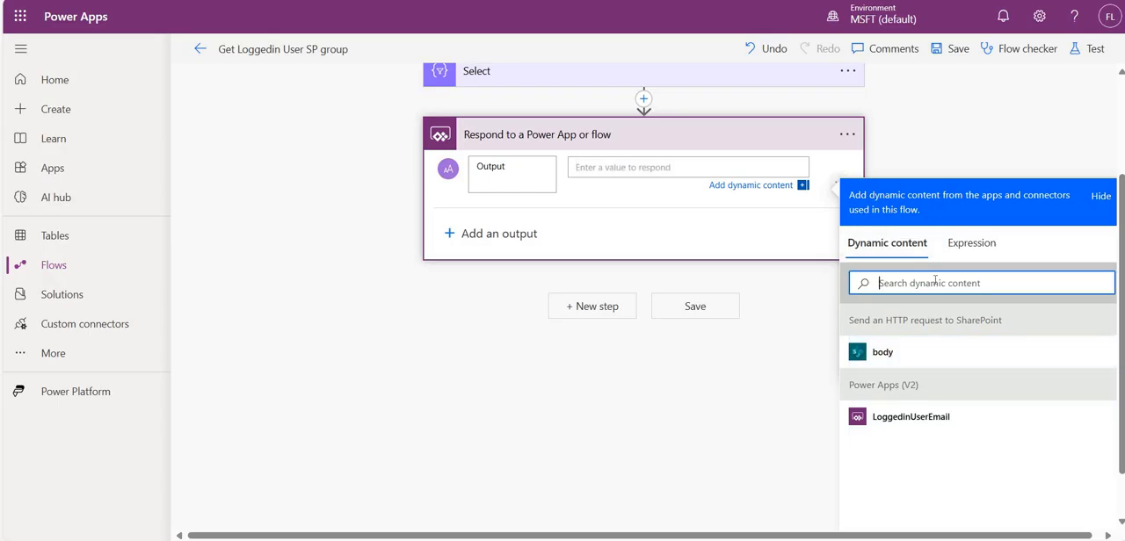
type("out")
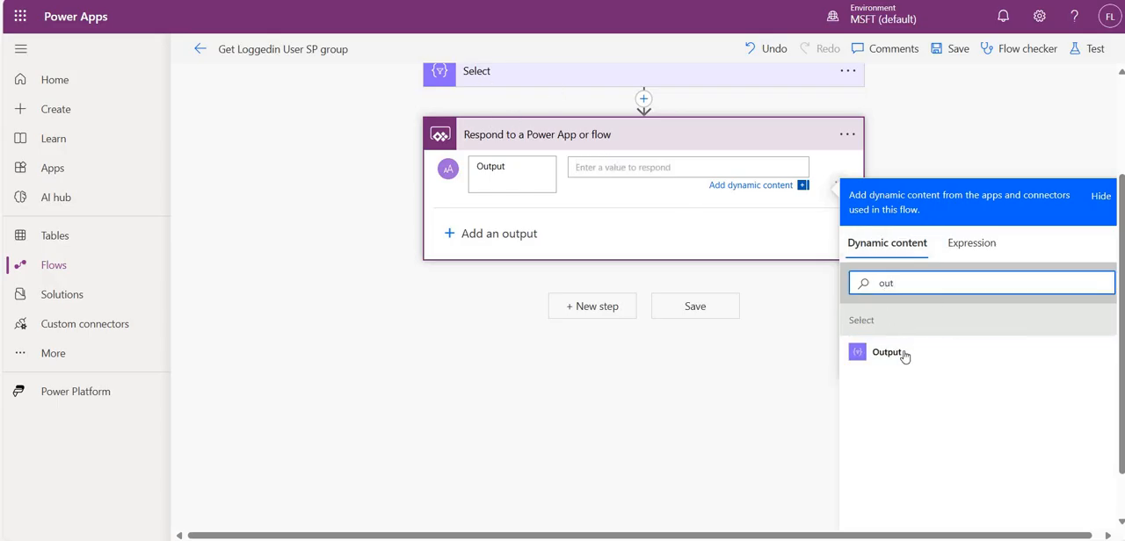
left_click(887, 352)
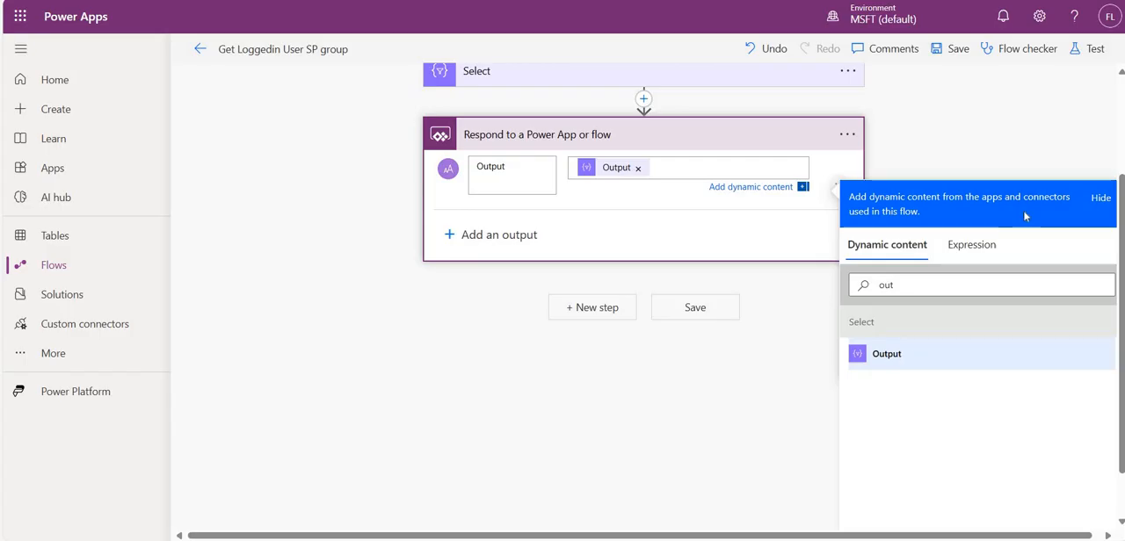
left_click(958, 51)
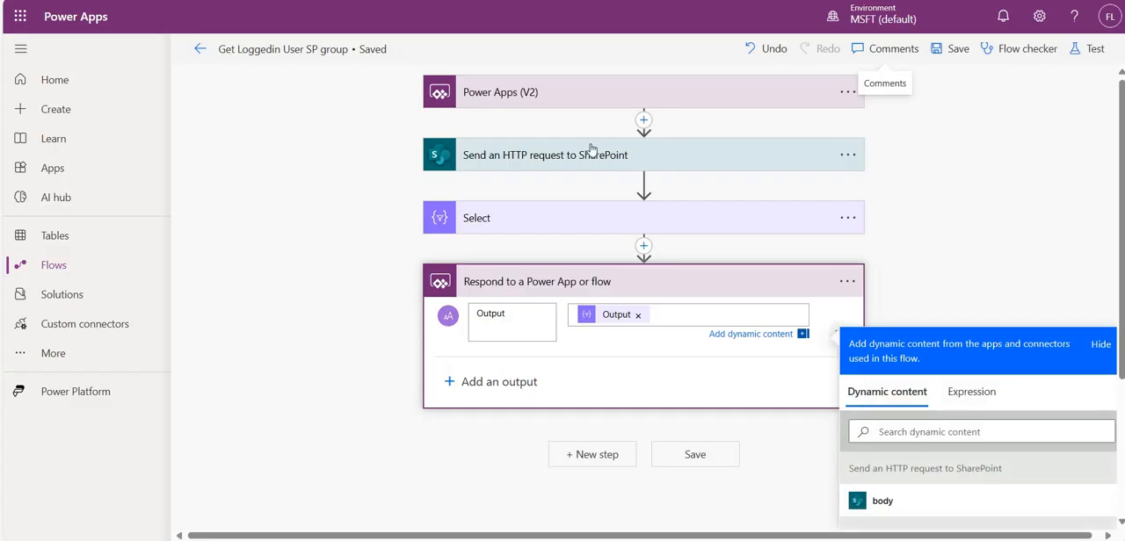
- Replace the hard-coded email in the SharePoint HTTP request's Uri with the LoggedinUserEmail dynamic content and save the flow
left_click(591, 154)
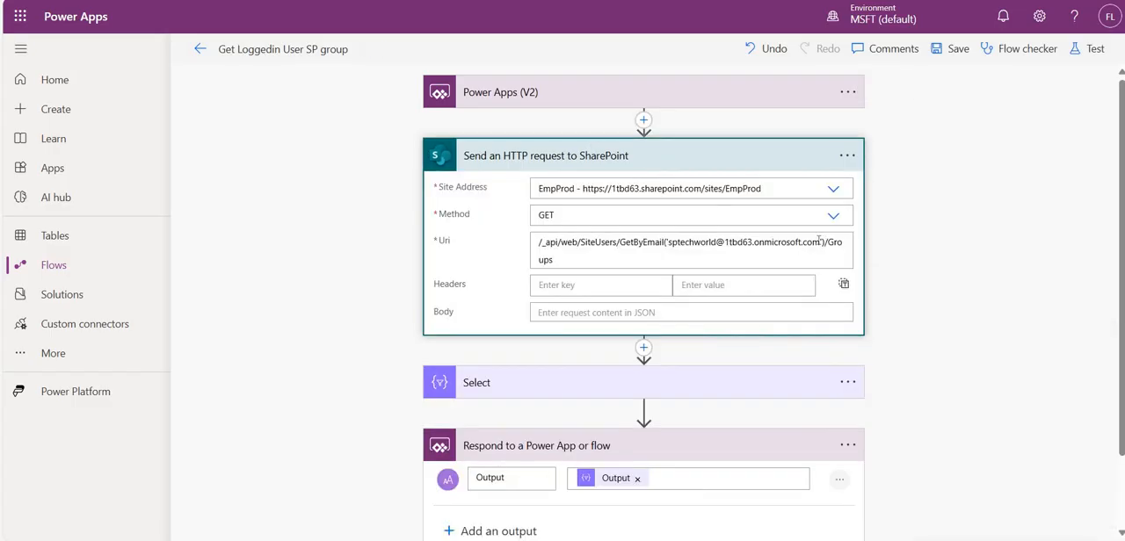
left_click_drag(822, 242, 666, 241)
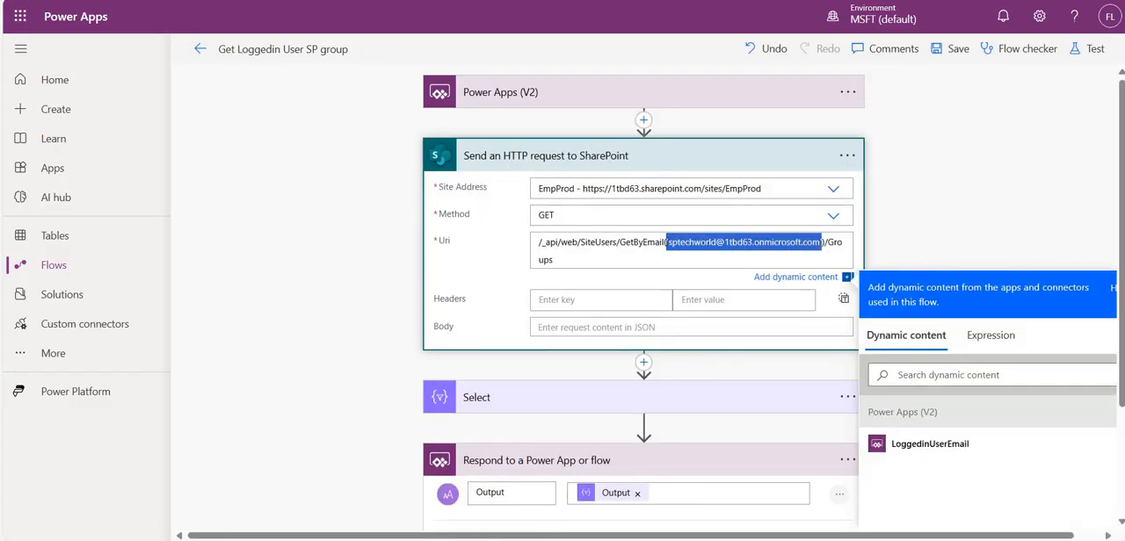
key("BackSpace")
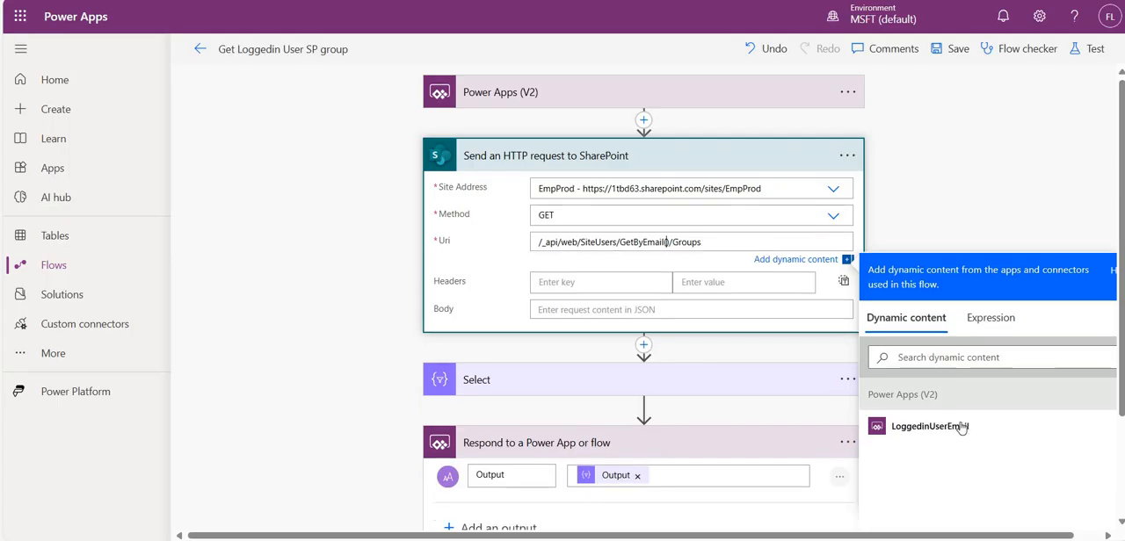
left_click(929, 426)
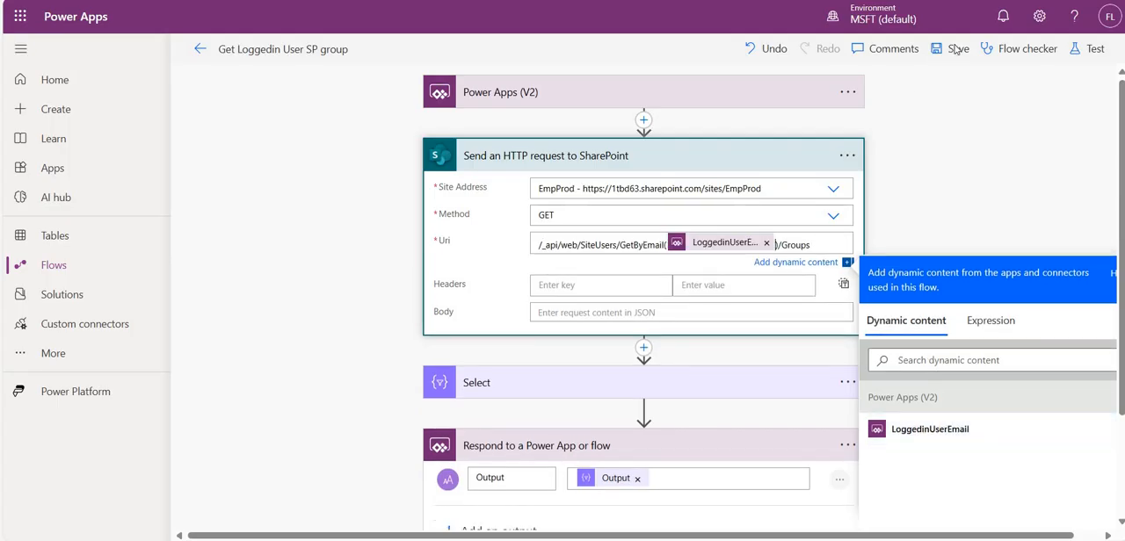
left_click(956, 49)
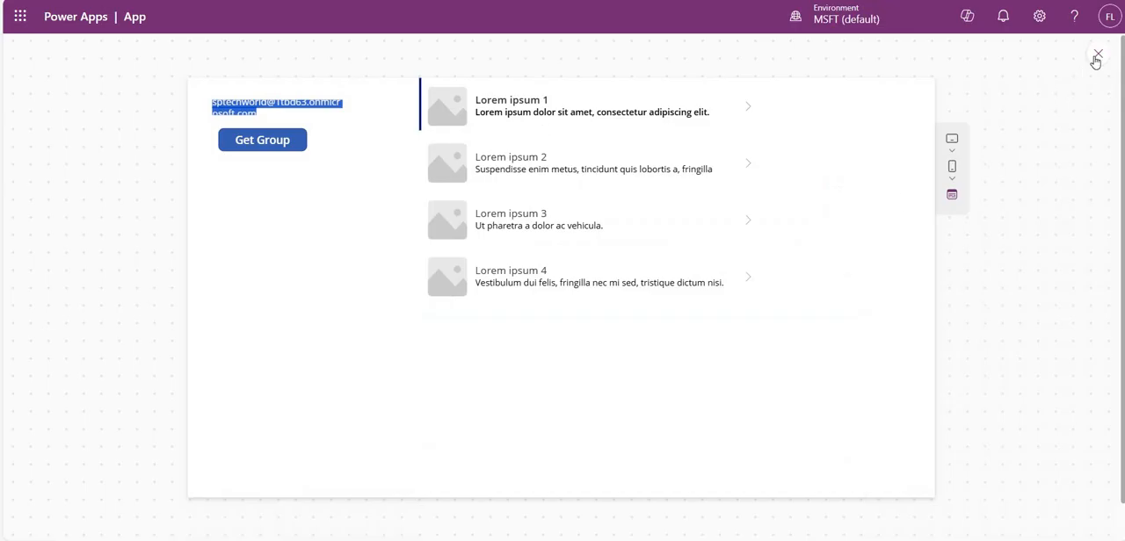
- Leave the app preview and widen the email label on Screen1 to fit the address on one line
left_click(764, 334)
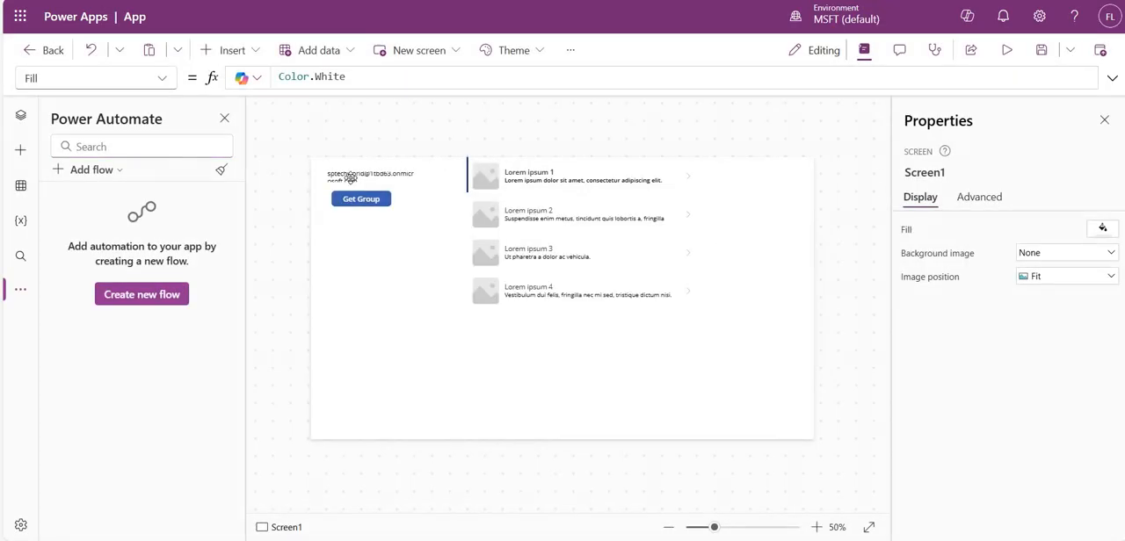
left_click(418, 177)
left_click_drag(447, 183, 449, 182)
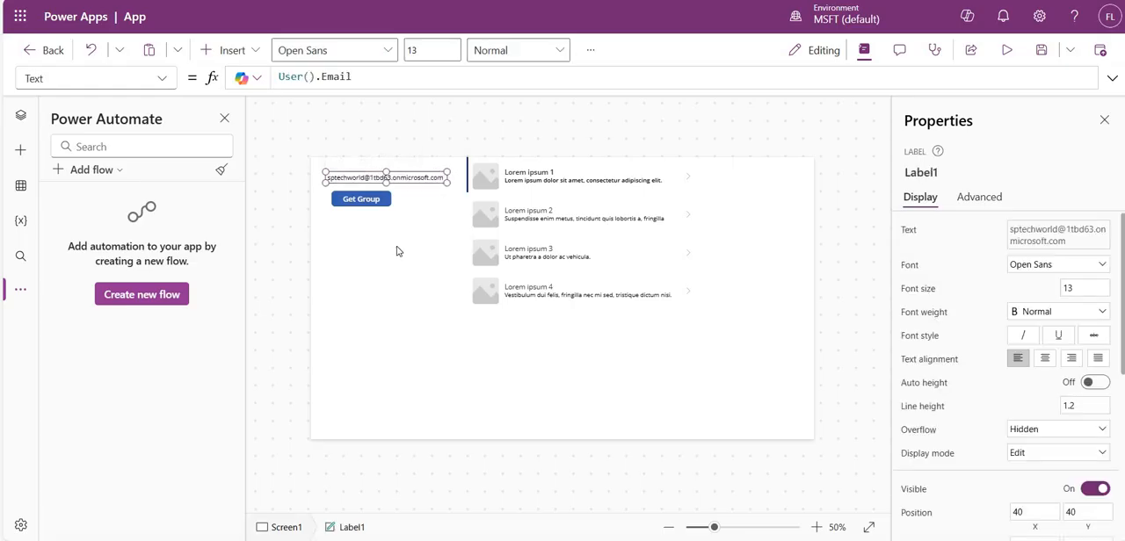
- Select the Get Group button, refresh the available flows and add Get Loggedin User SP group to the app
left_click(361, 199)
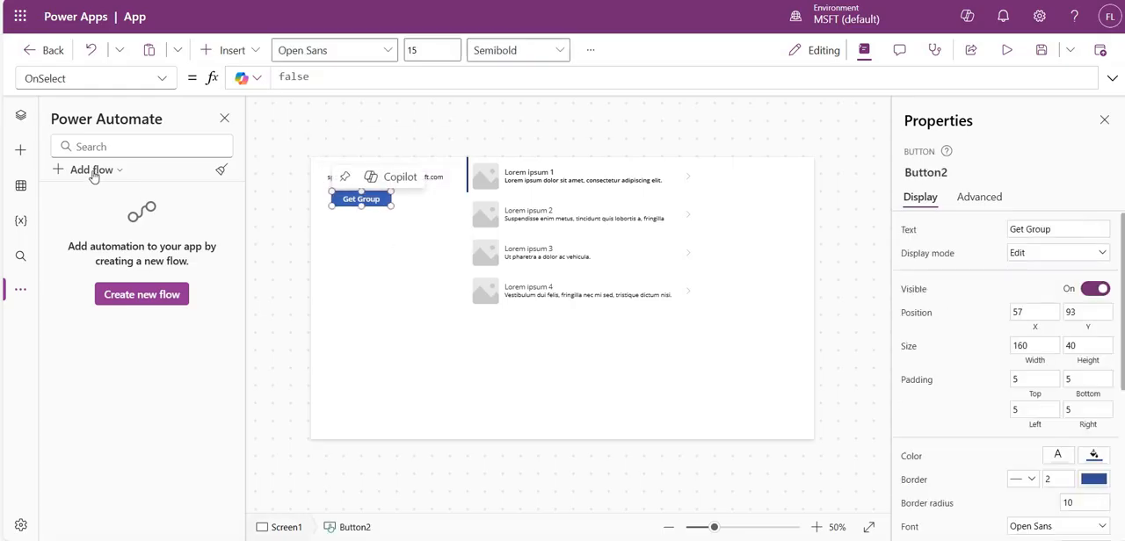
left_click(92, 169)
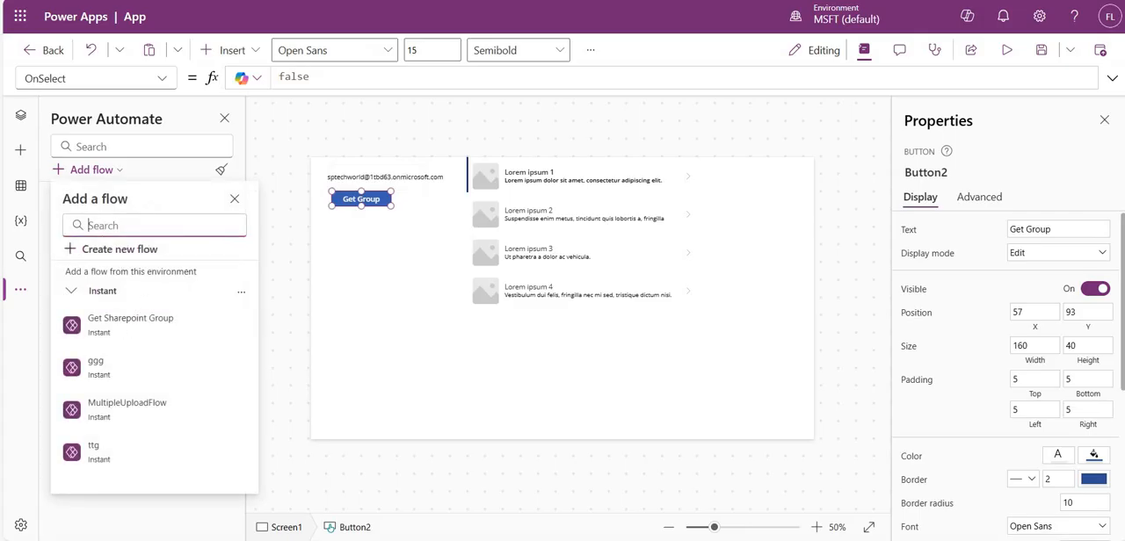
left_click(241, 292)
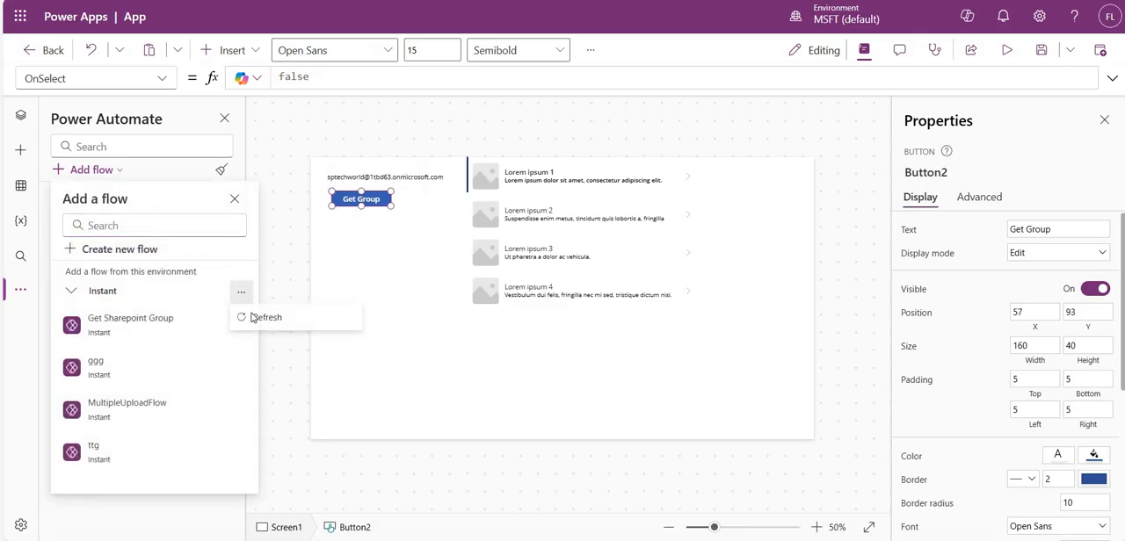
left_click(255, 317)
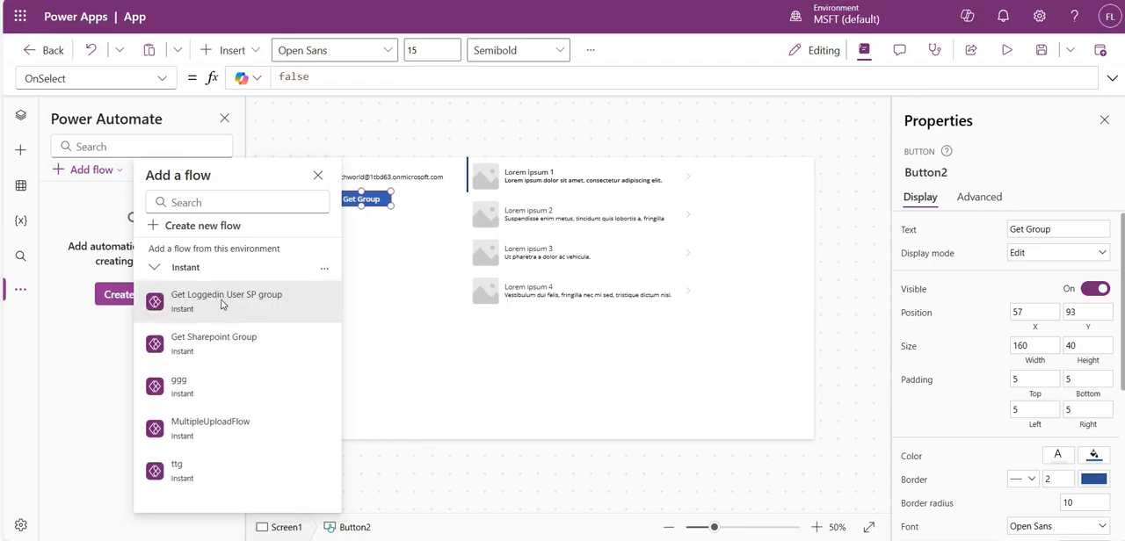
left_click(223, 304)
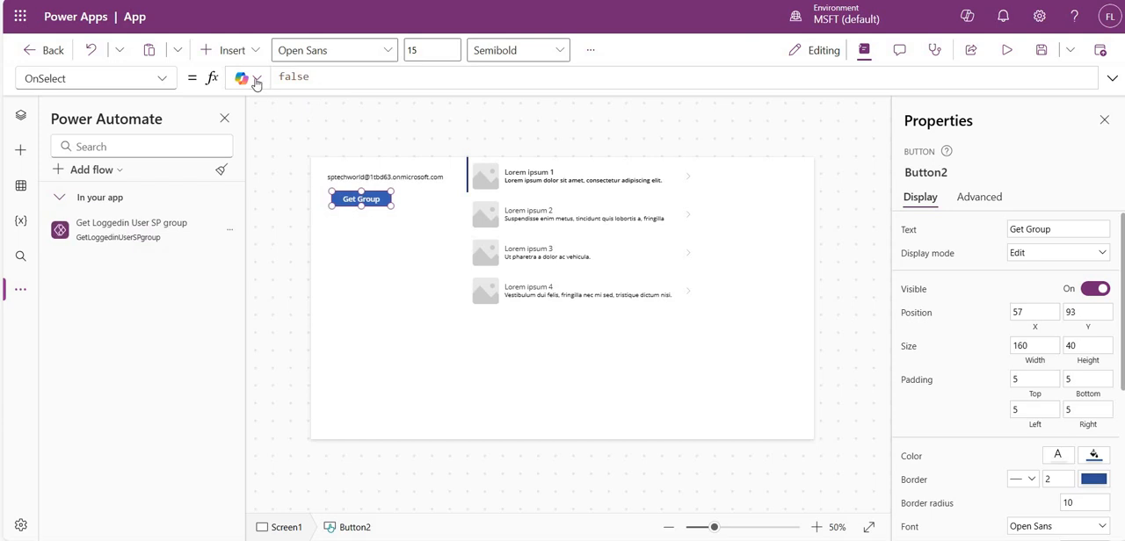
- Replace the Get Group button's OnSelect formula with the start of a Set call for the variable GroupCollection
key("ctrl+a")
key("BackSpace")
type("set")
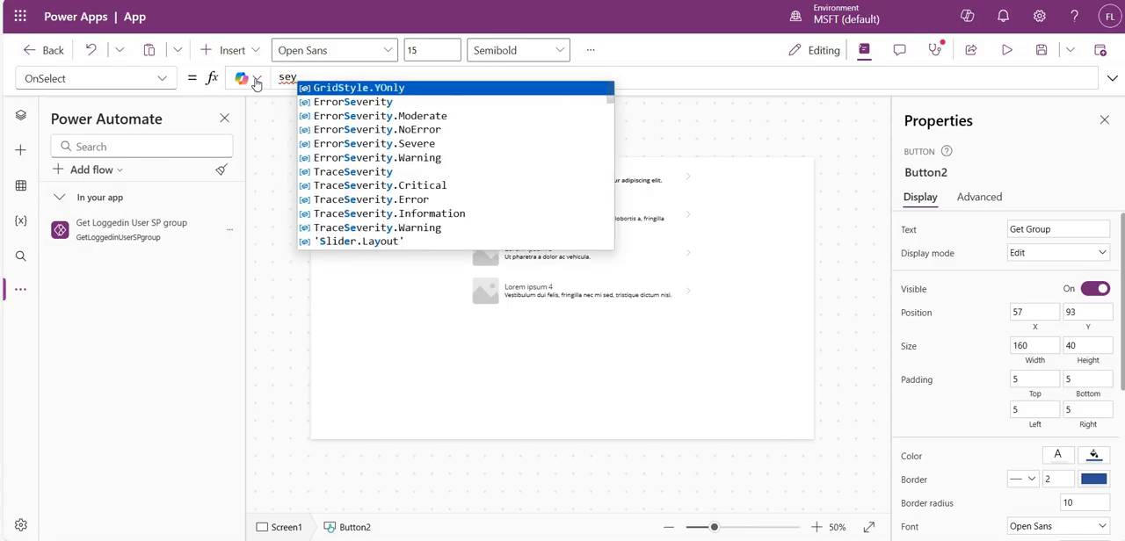
key("Tab")
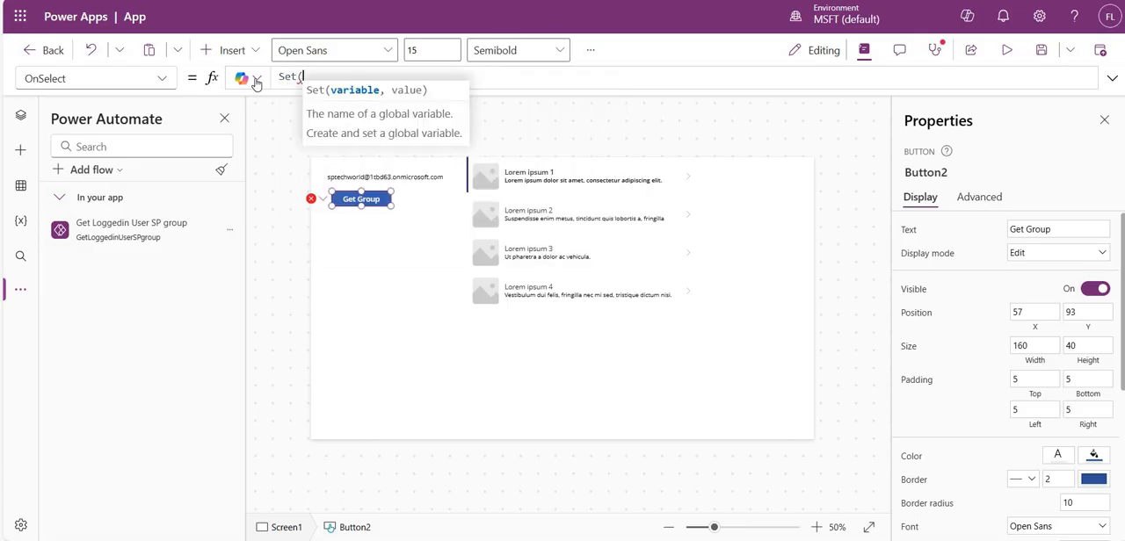
type("Group")
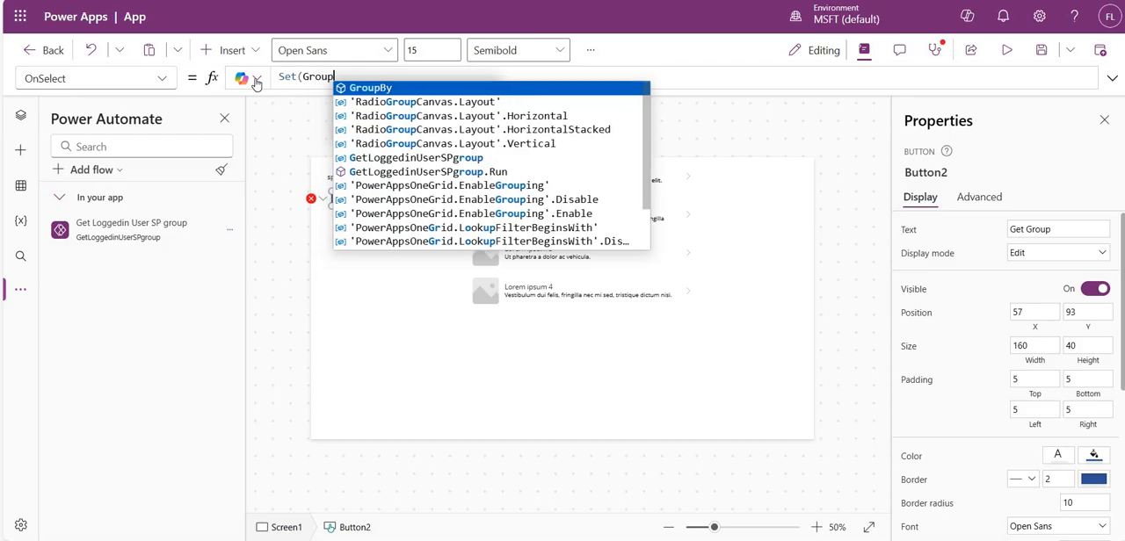
type("Collec")
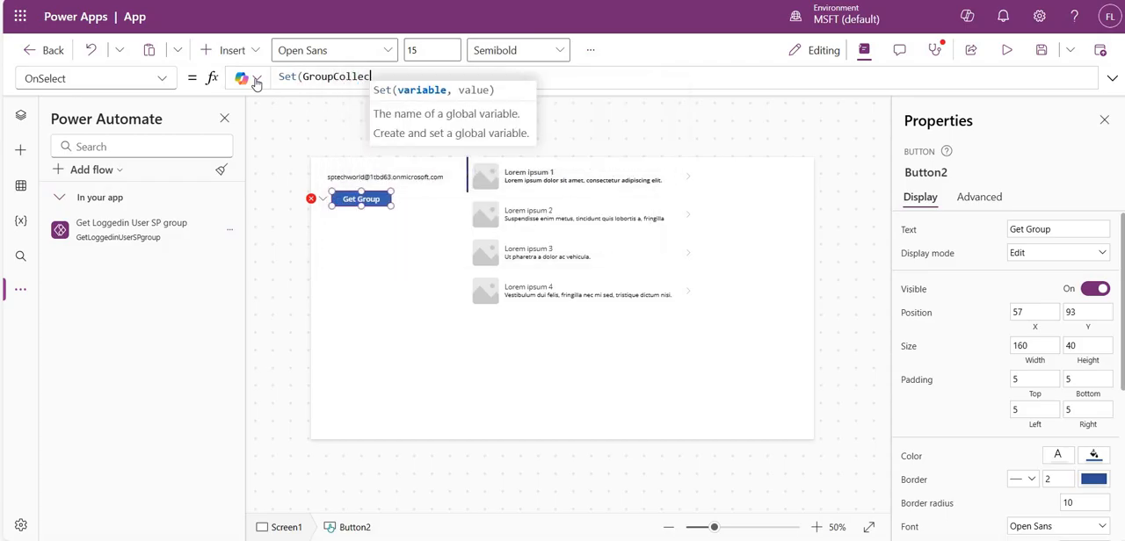
type("tion,")
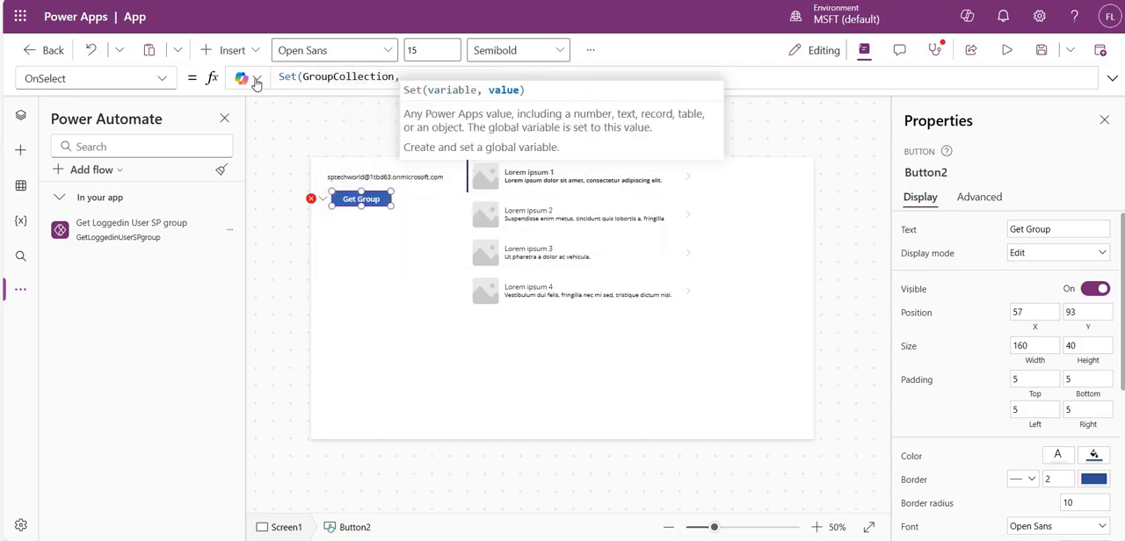
type("get")
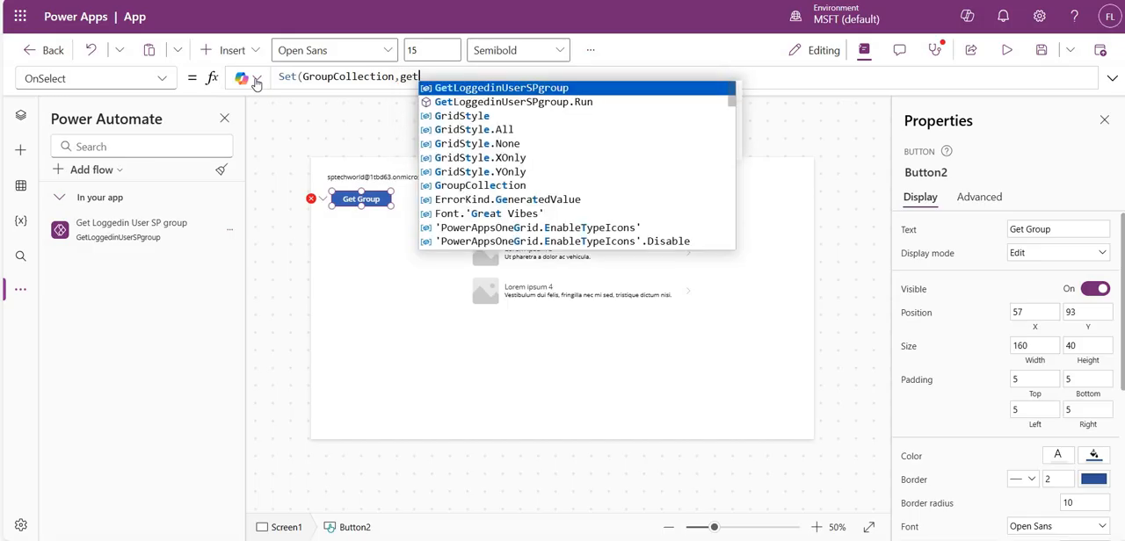
- Enter the flow call GetLoggedinUserSPgroup.Run( as the value of GroupCollection in the Set formula
key("Down")
key("Down")
key("Down")
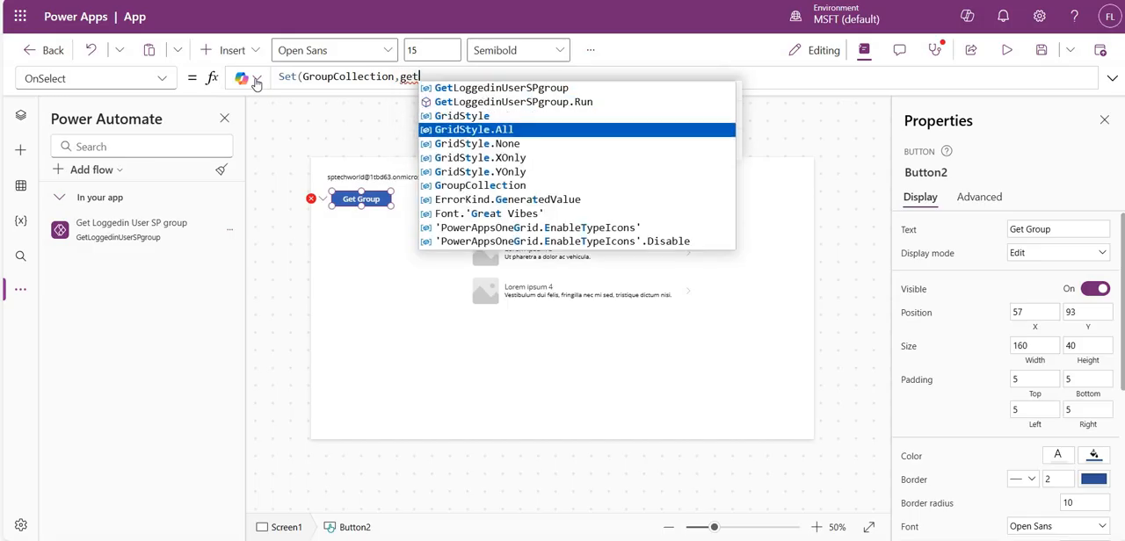
key("Up")
key("Up")
key("Tab")
type("(")
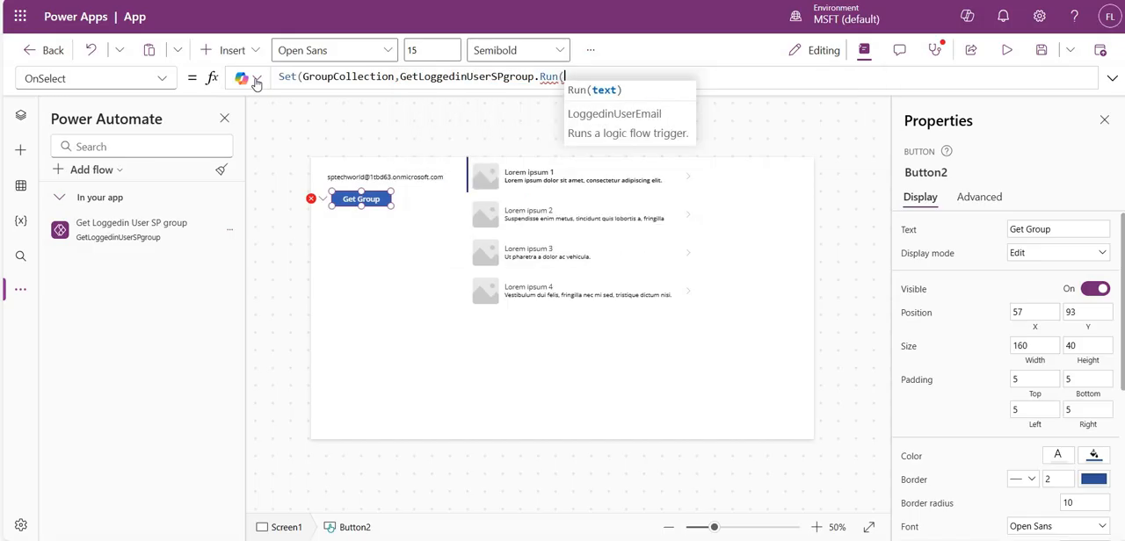
type("user")
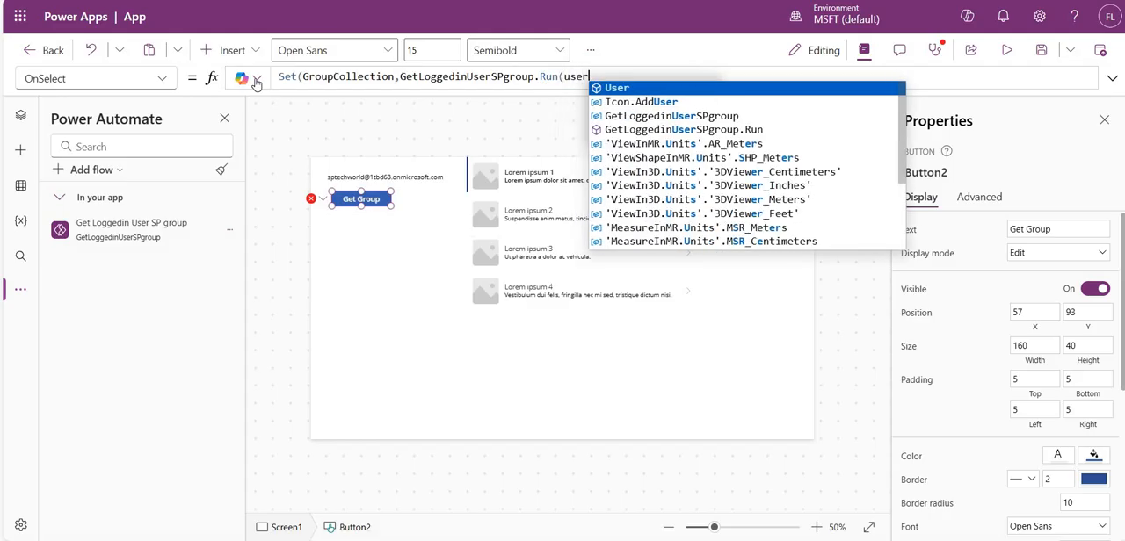
- Pass User().Email to the flow's Run call, append .output and close the Set formula
key("Tab")
type("(")
type(").")
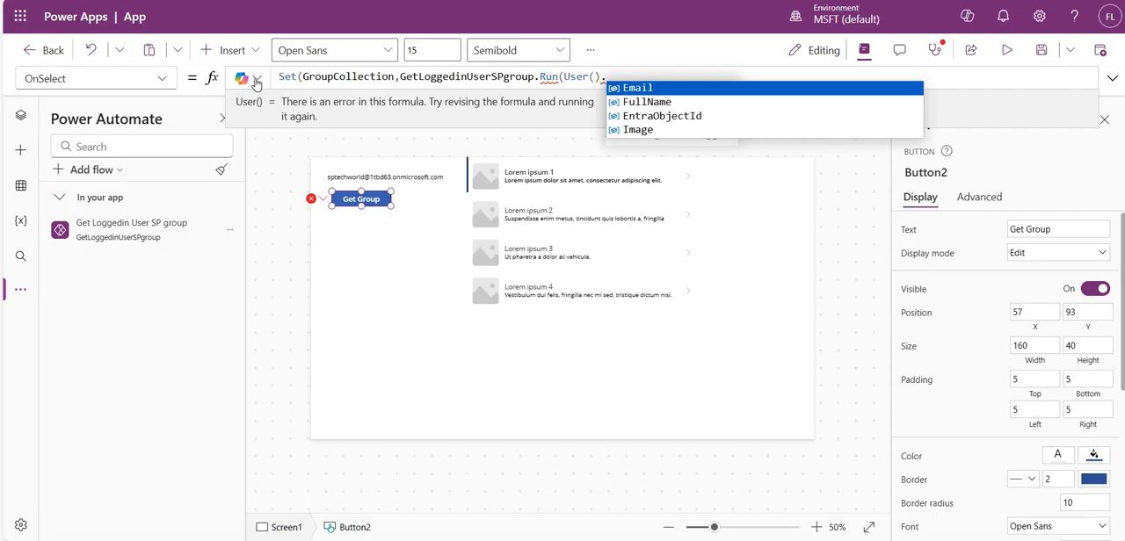
key("Tab")
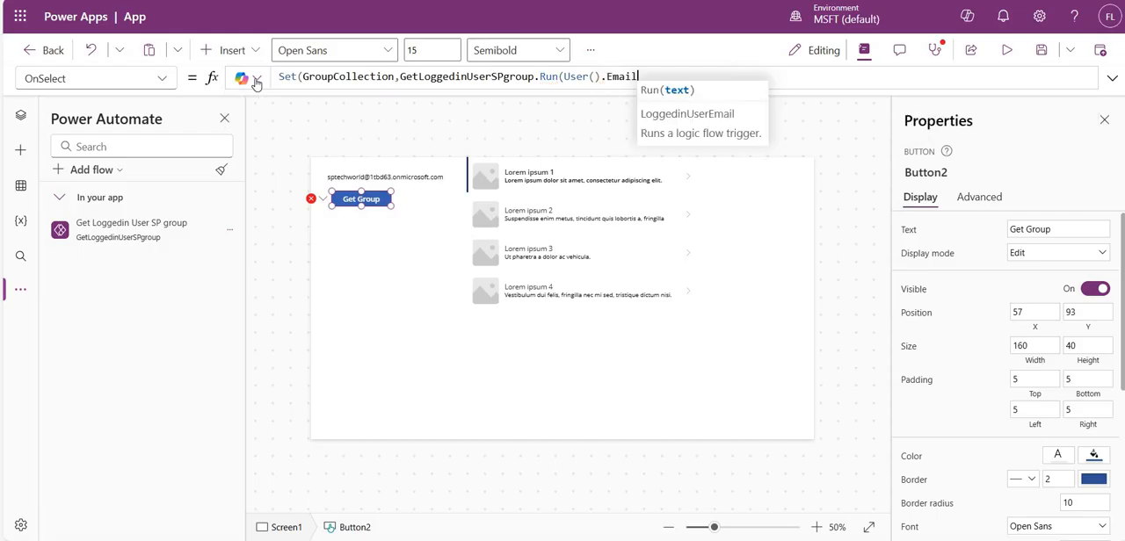
type(").")
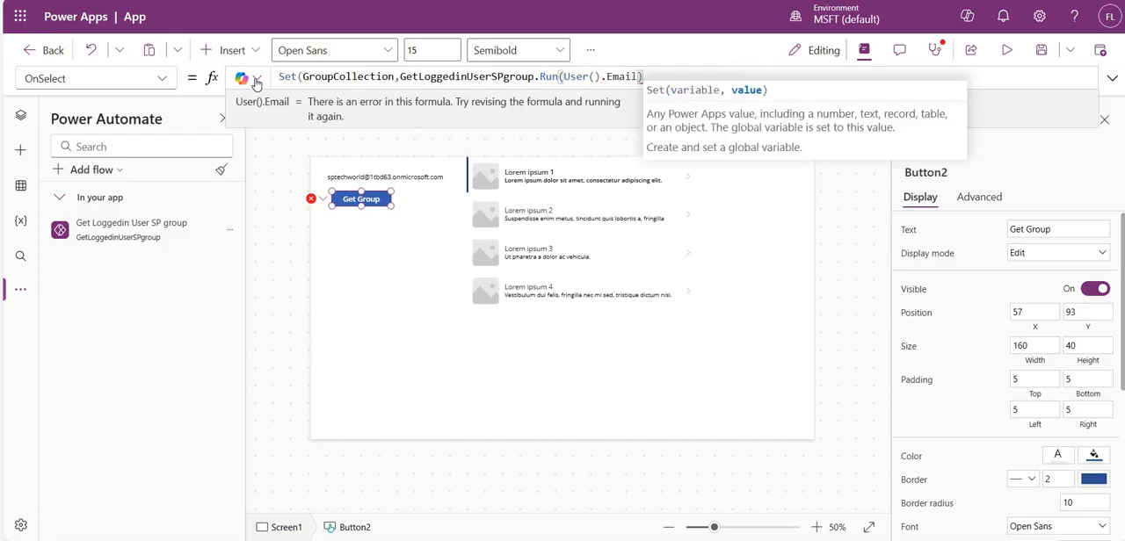
type("output")
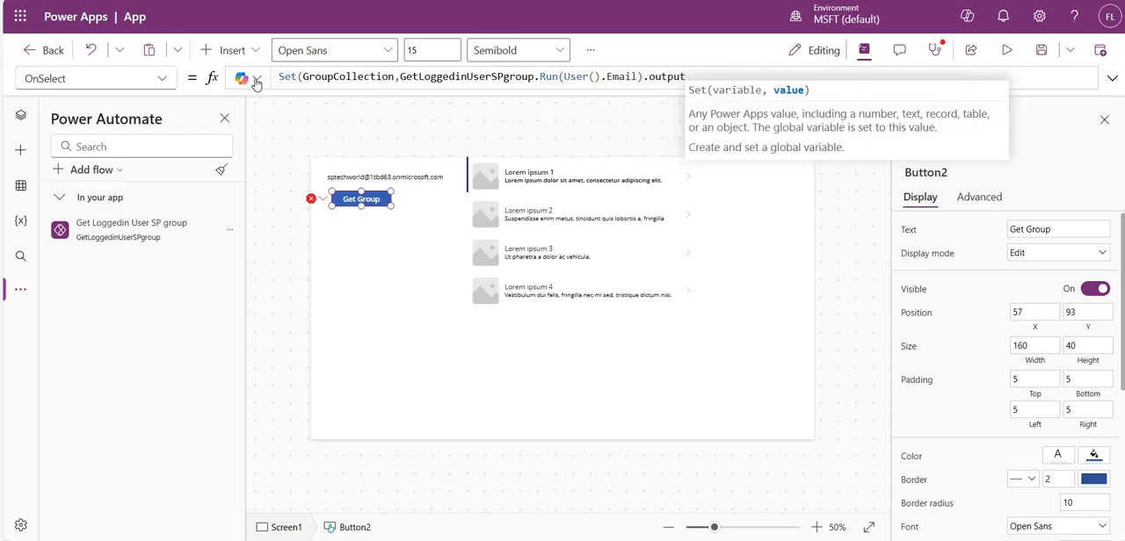
type(")")
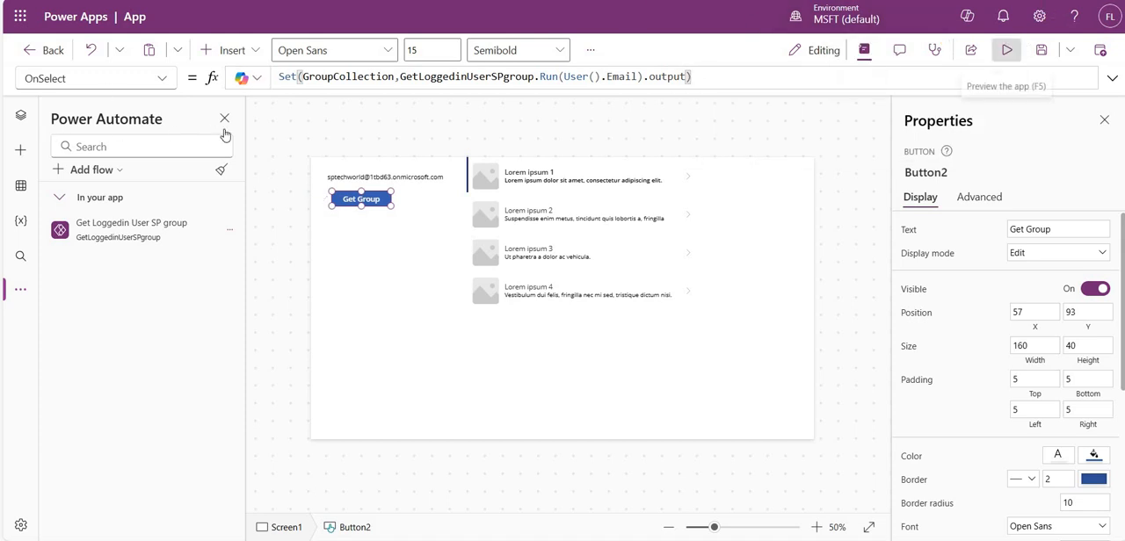
- Run Get Group in the app preview, inspect GroupCollection's value in its OnSelect formula and remove .output from the flow call
key("F5")
left_click(250, 141)
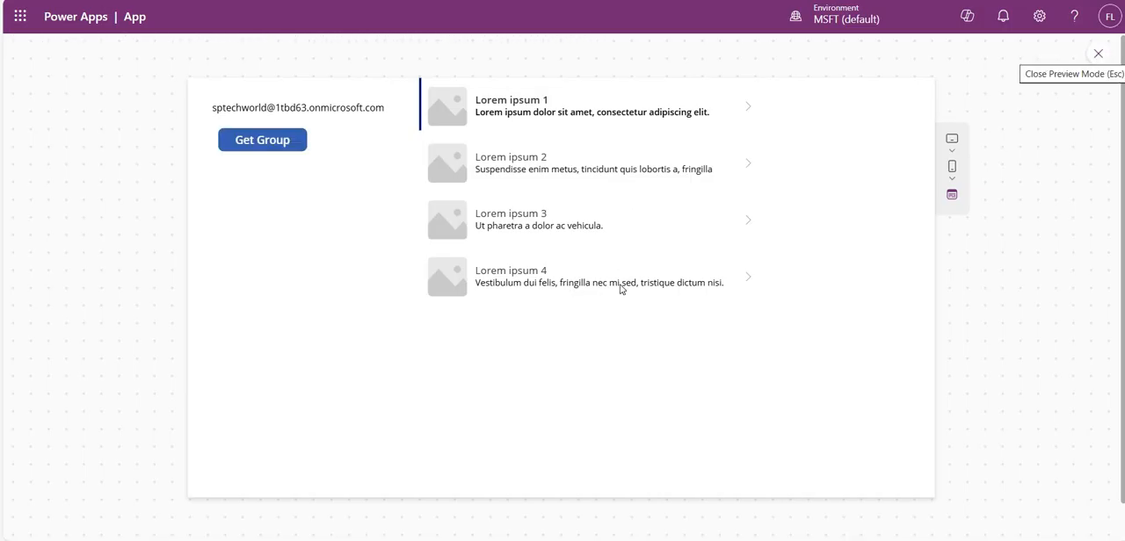
key("Escape")
left_click(362, 199)
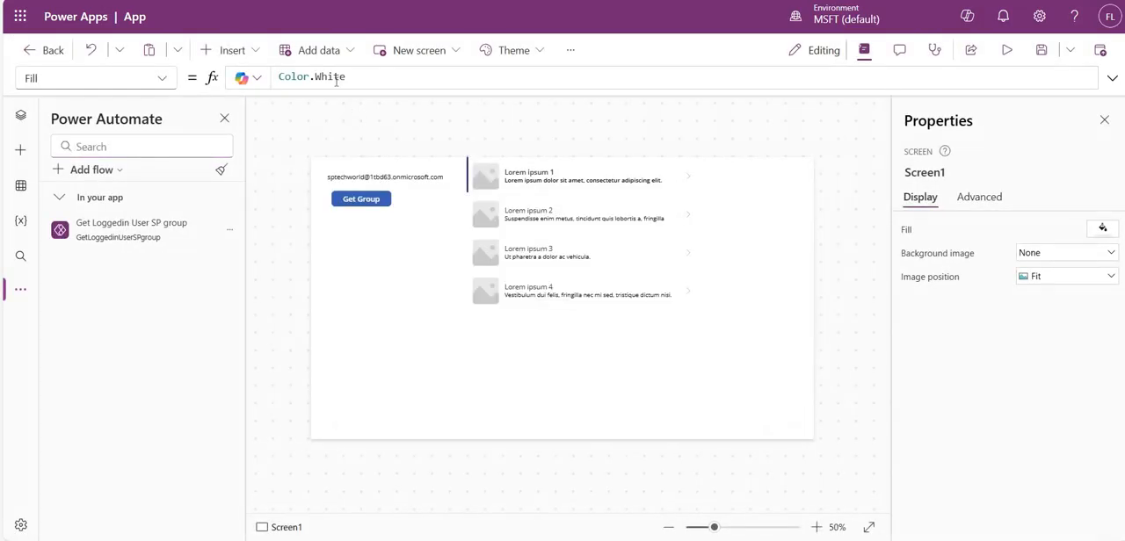
left_click(343, 77)
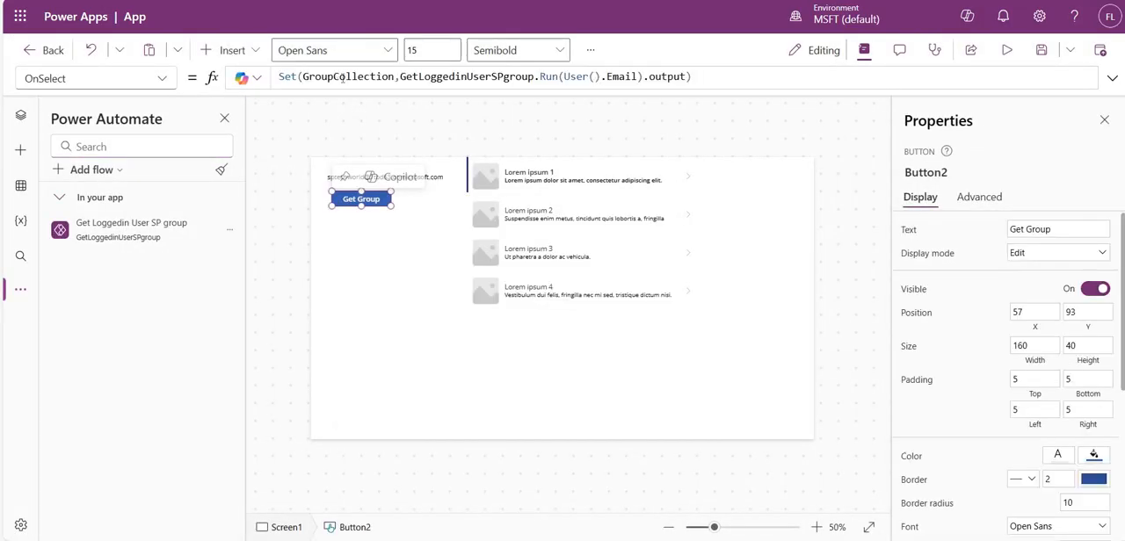
double_click(341, 77)
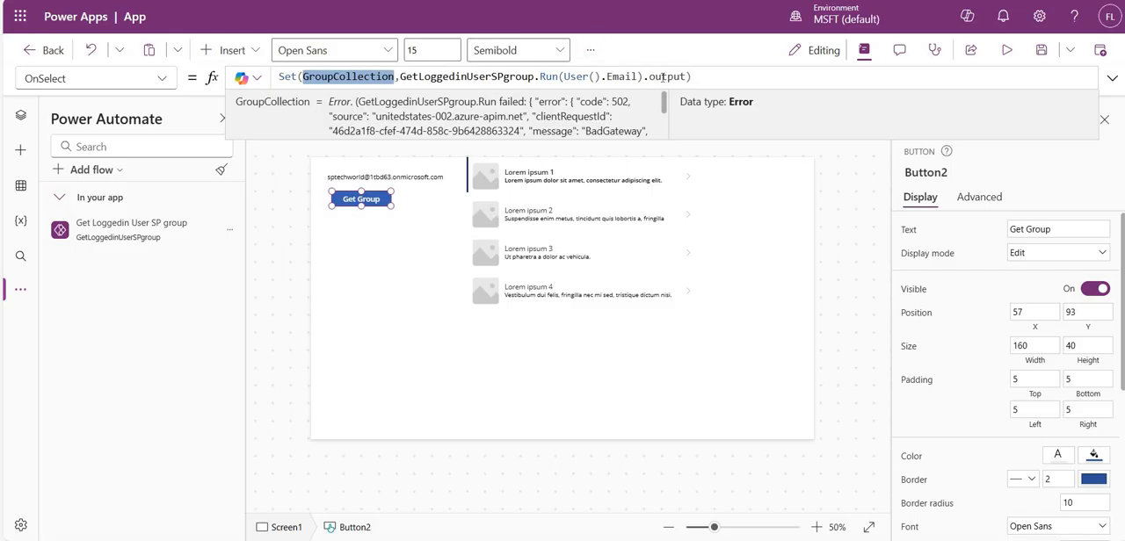
double_click(662, 76)
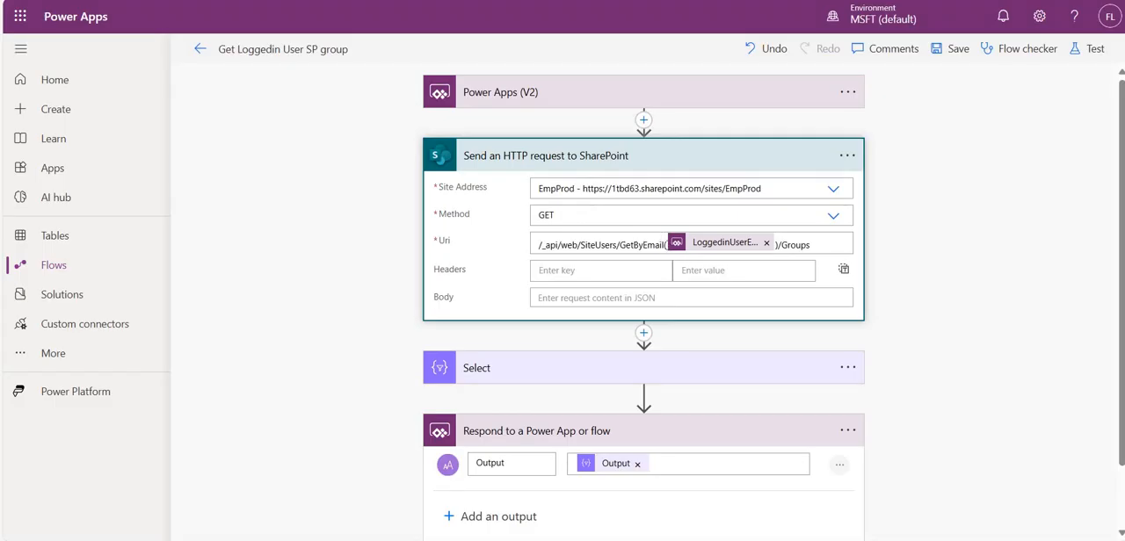
- Enclose LoggedinUserEmail in single quotes in the SharePoint HTTP request's Uri, save the flow and refresh it in the app
left_click(673, 245)
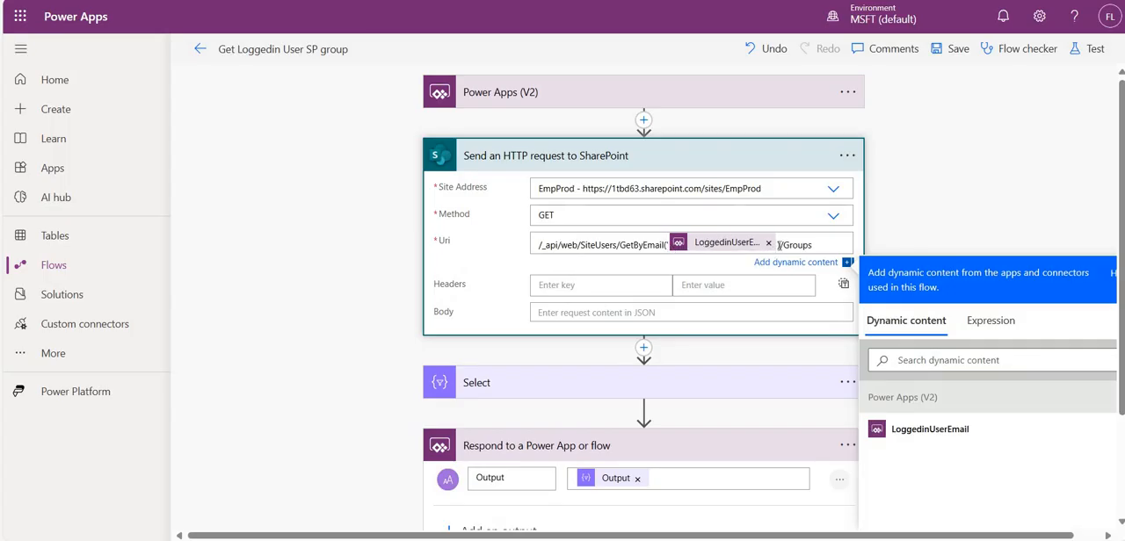
left_click(951, 50)
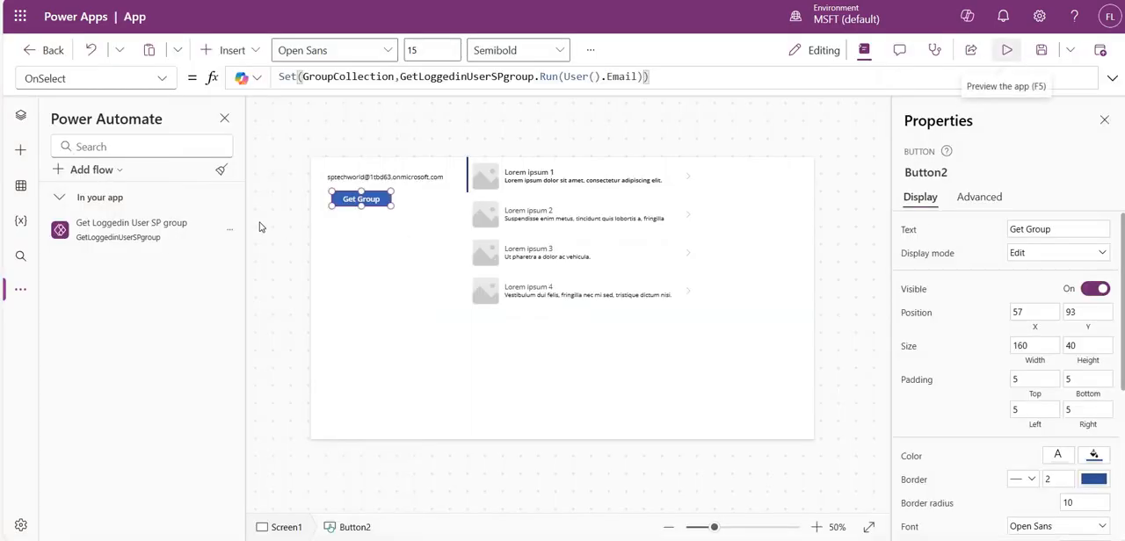
left_click(229, 228)
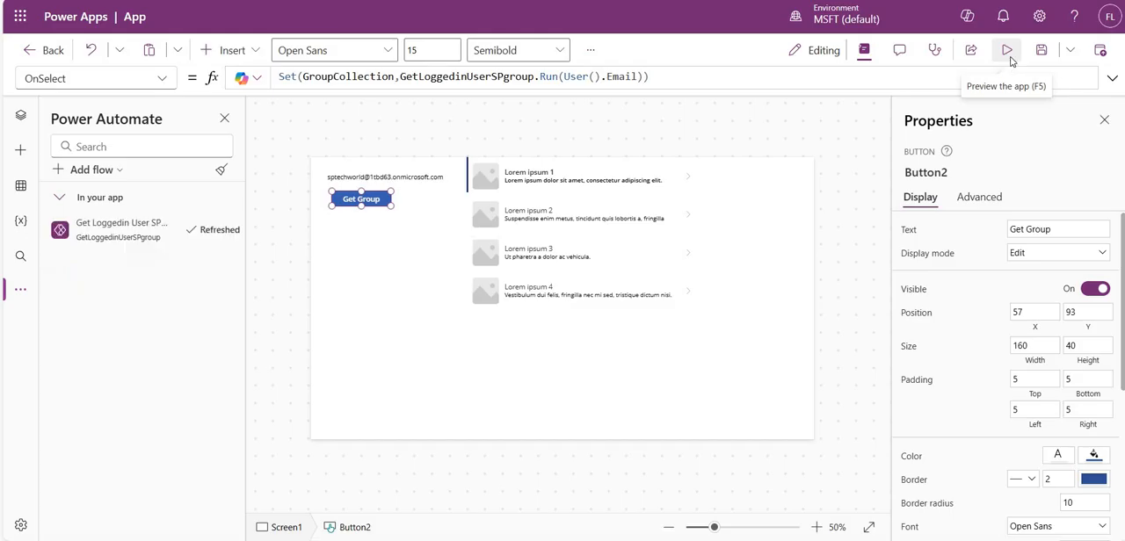
- Run Get Group again in the app preview and inspect GroupCollection's value in the button's OnSelect formula
key("F5")
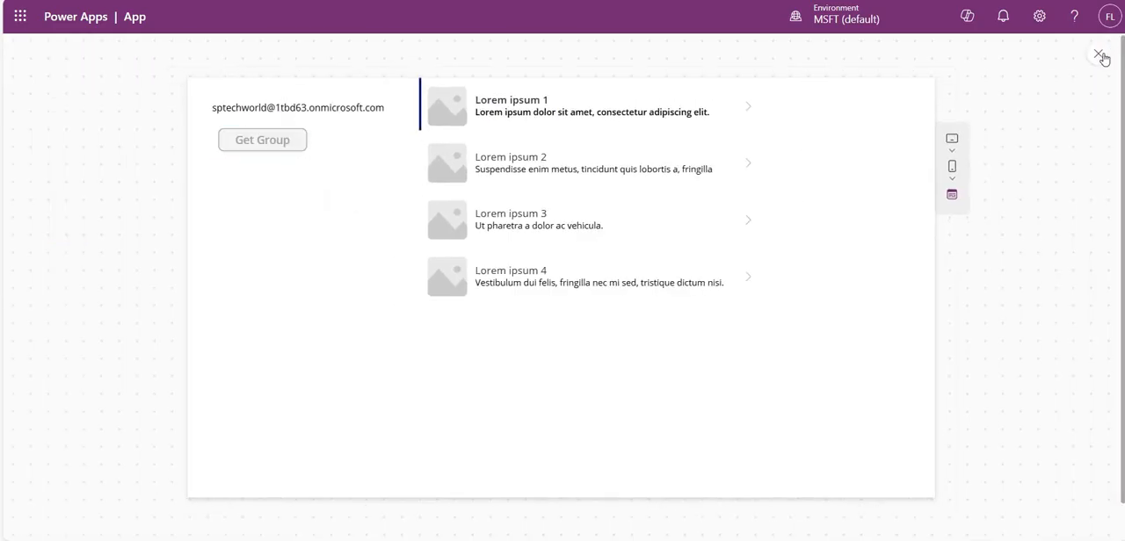
key("Escape")
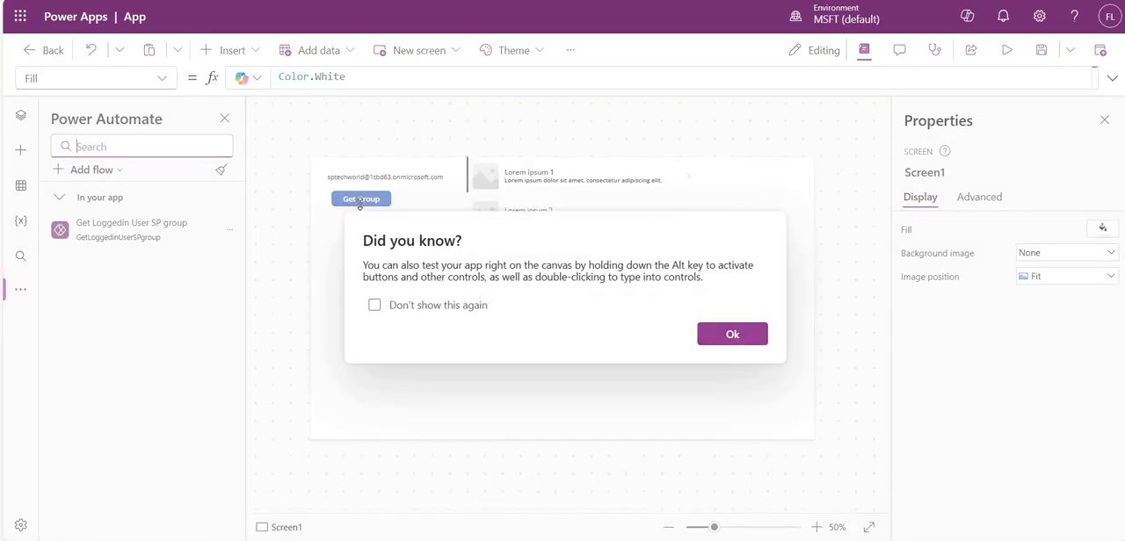
left_click(733, 334)
left_click(362, 199)
double_click(348, 76)
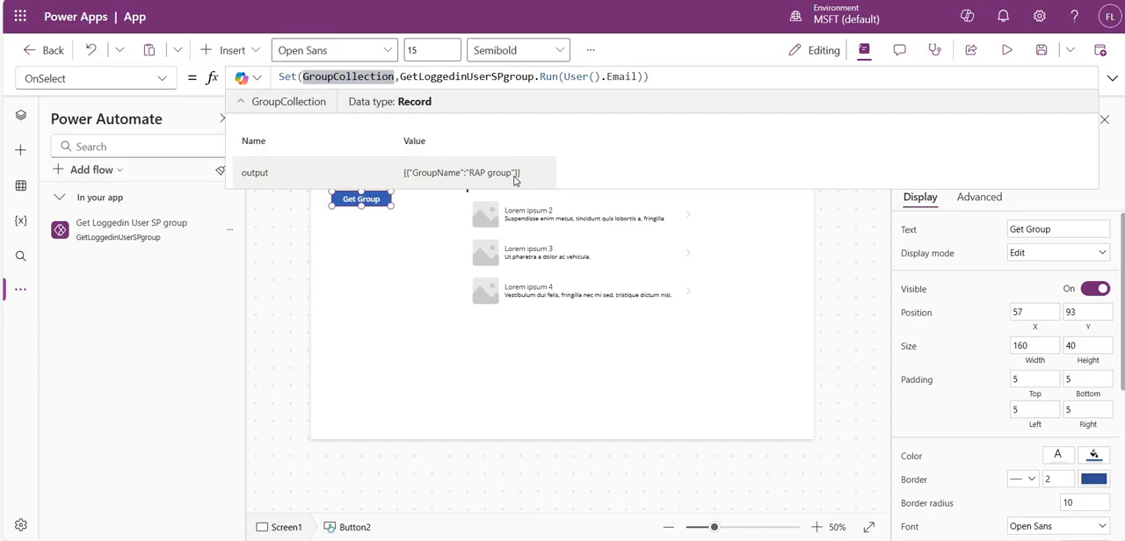
- End the Set statement in the OnSelect formula with a semicolon and start a new line
left_click(663, 76)
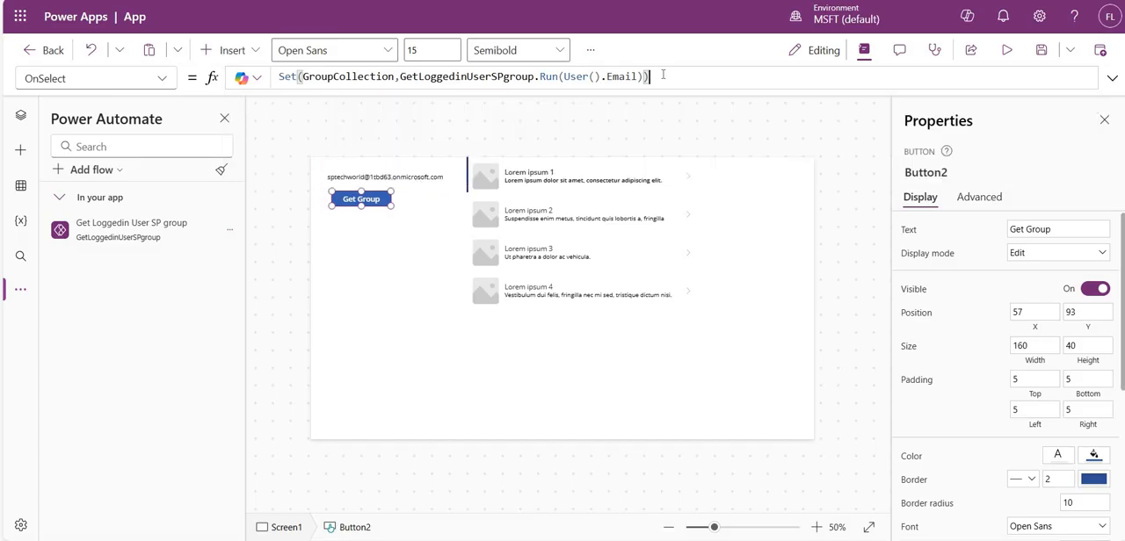
type(";")
key("shift+Return")
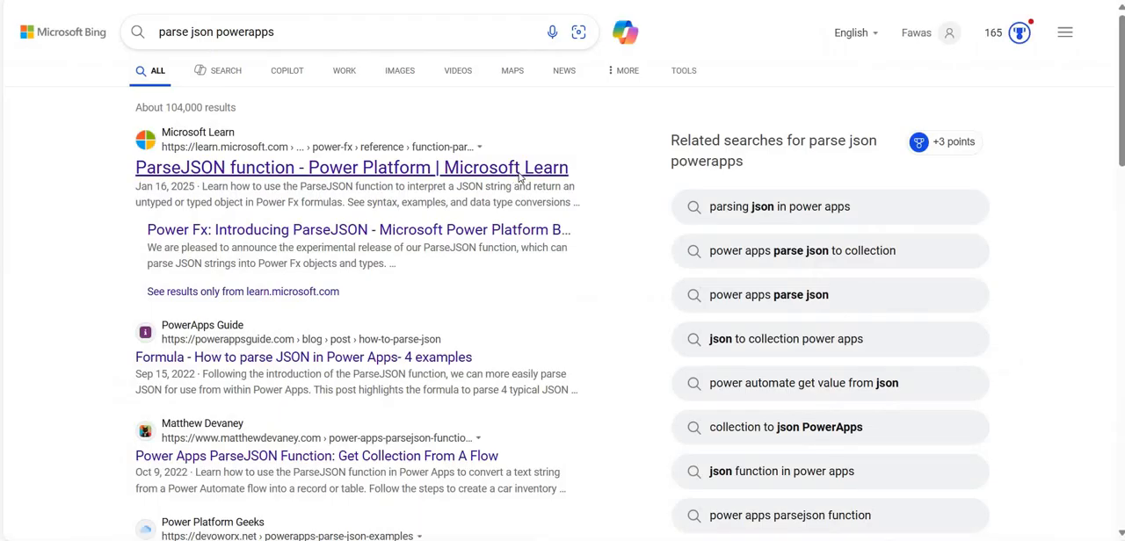
- Open the Microsoft Learn article on the ParseJSON function in the browser and examine its data type conversion examples, down to Table
left_click(393, 167)
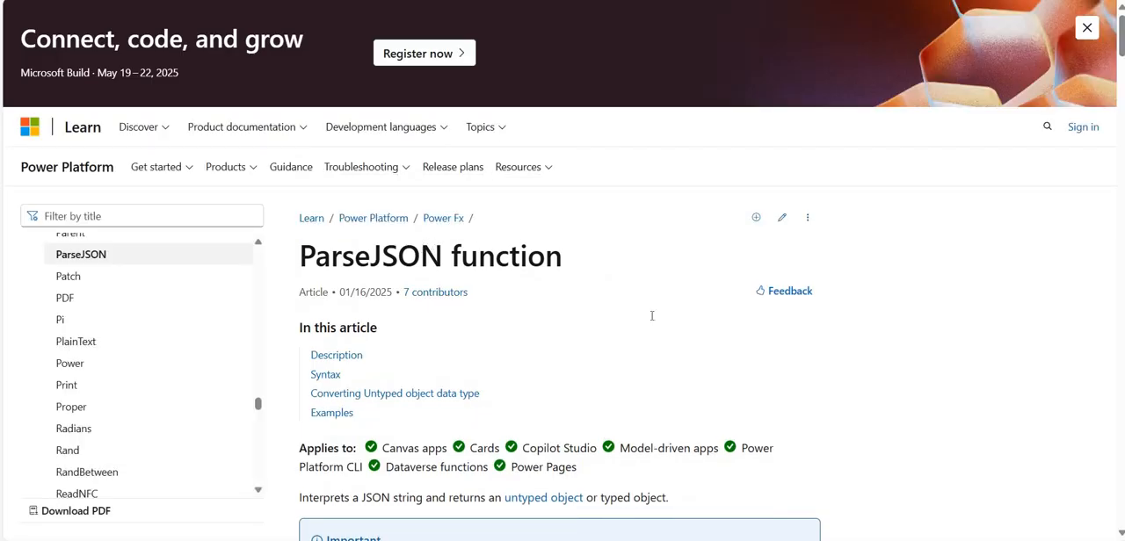
scroll(652, 315, "down", 15)
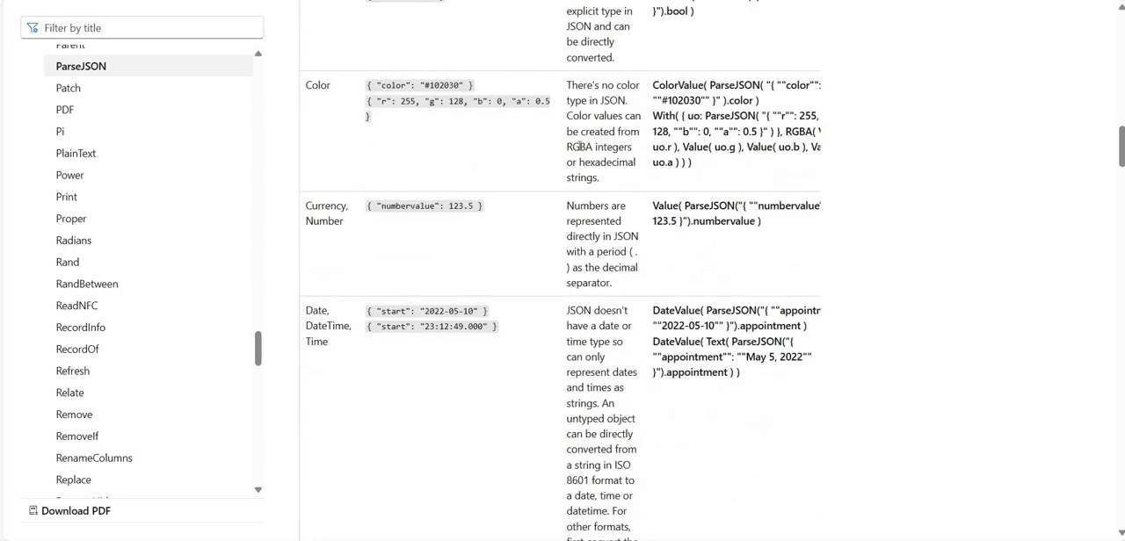
scroll(506, 239, "up", 2)
scroll(472, 302, "down", 2)
scroll(471, 302, "up", 4)
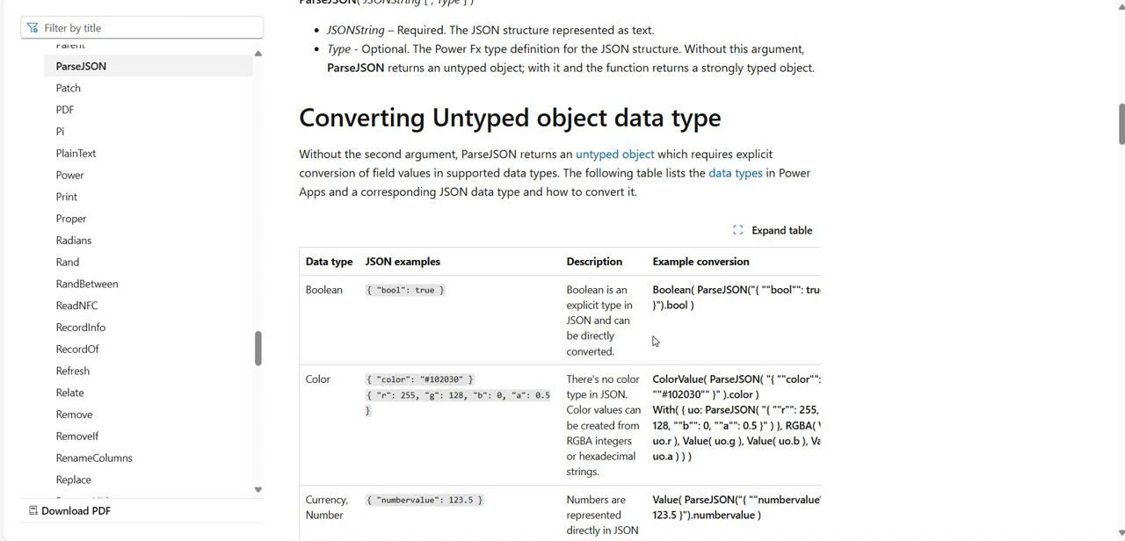
scroll(653, 341, "down", 15)
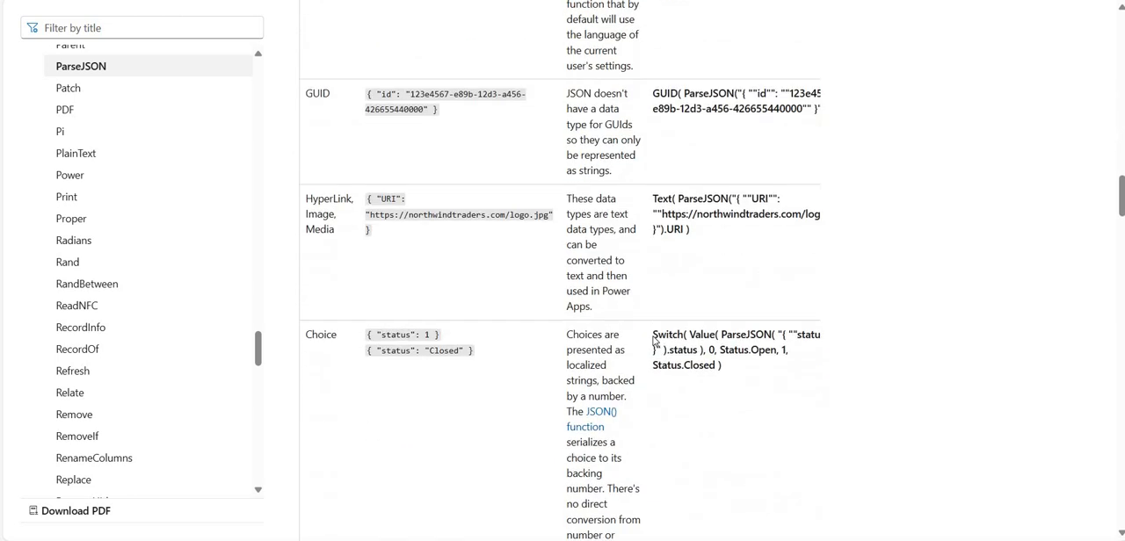
scroll(653, 339, "down", 12)
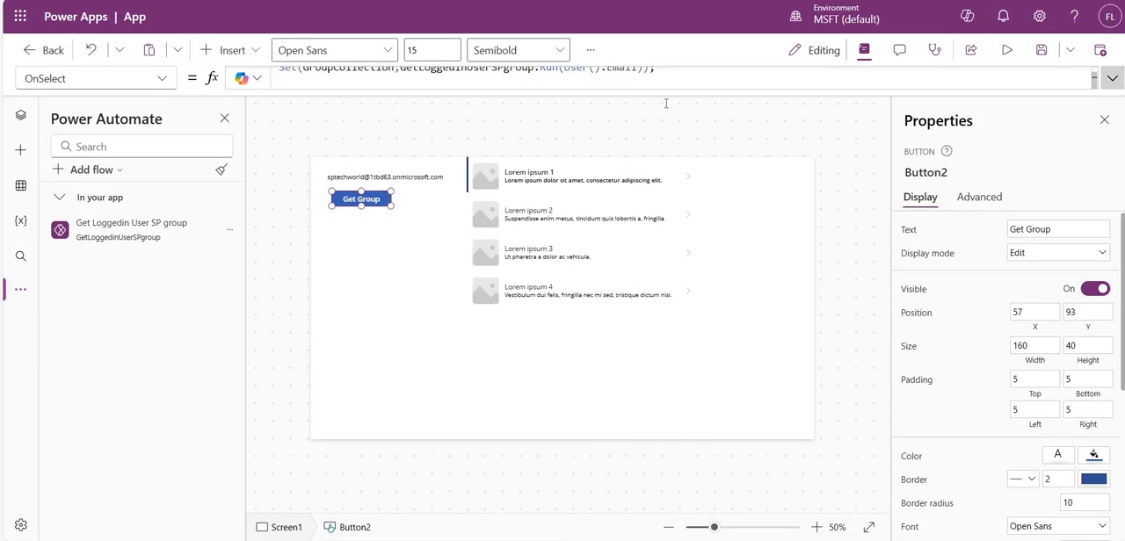
- Back in Power Apps, add Set(GrpCollection, ForAll(Table(ParseJSON(GroupCollection)),{GroupName:Text(Value.GroupName)})); as the second statement of the Get Group button's OnSelect
left_click(679, 78)
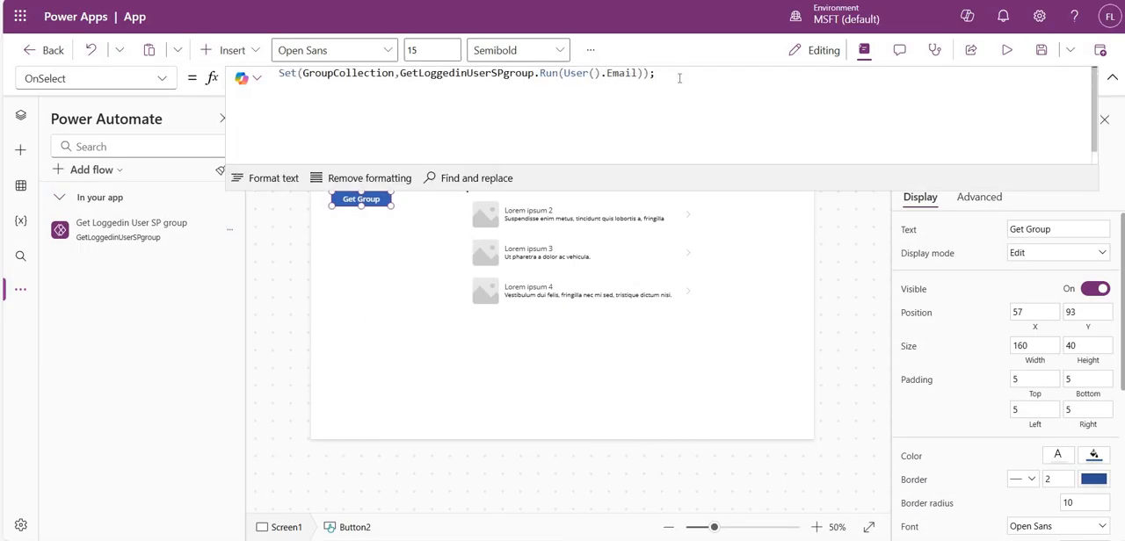
key("shift+Return")
type("Set(")
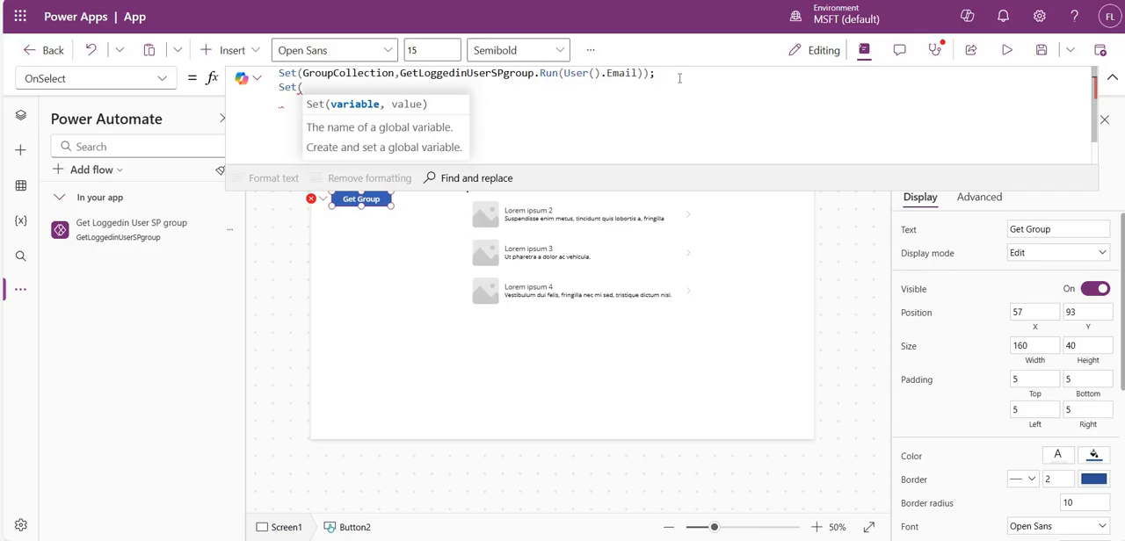
type("GrpC")
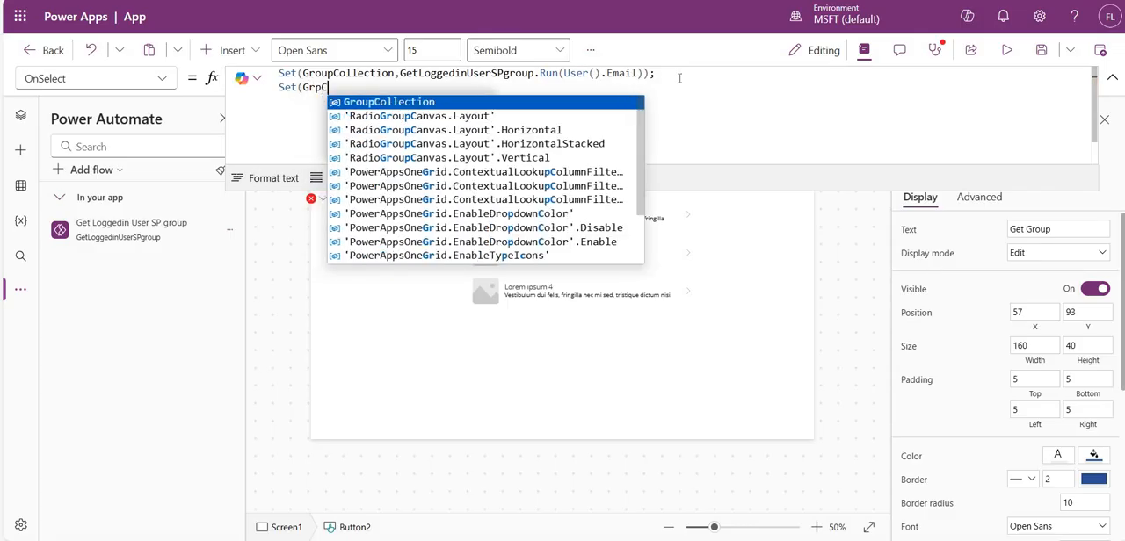
type("o")
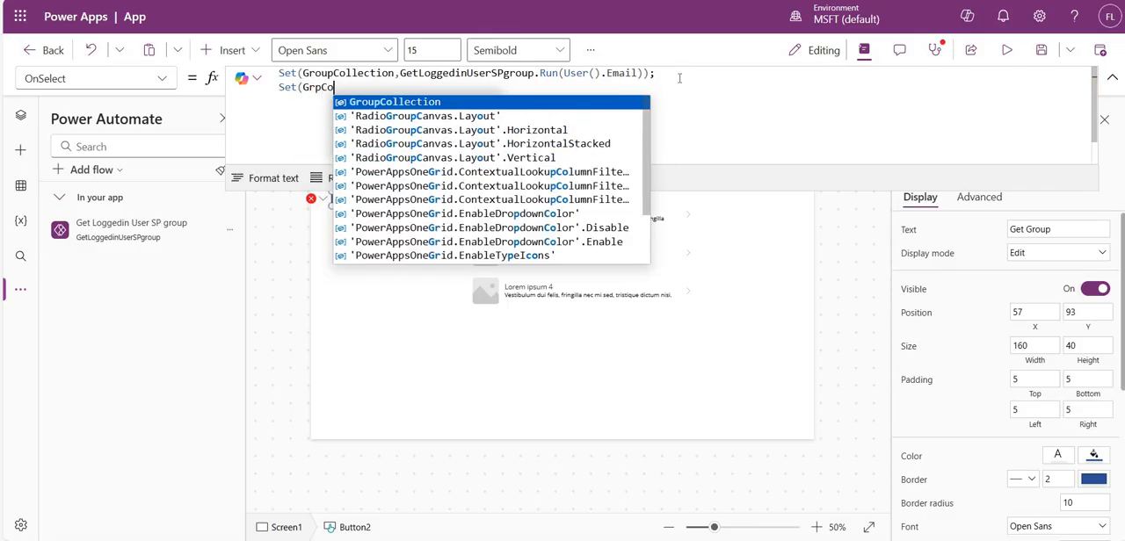
type("llectio")
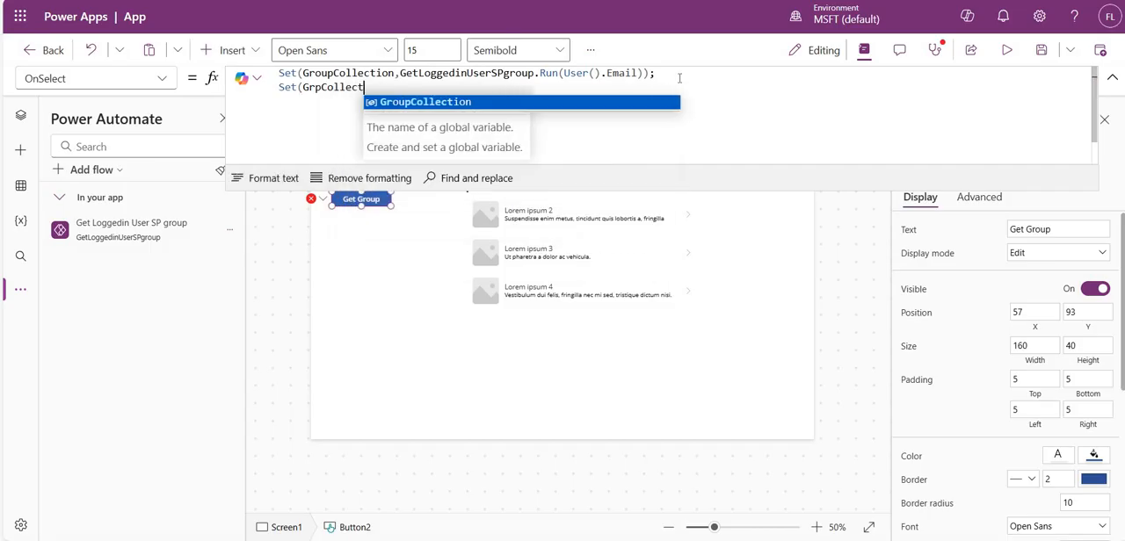
type("n,")
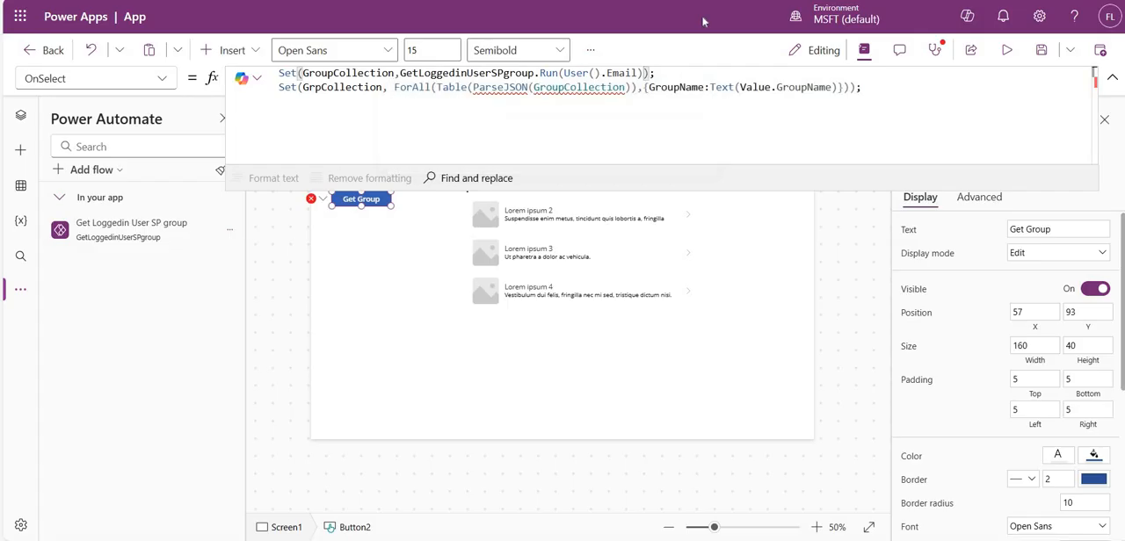
- Append .output to the GetLoggedinUserSPgroup.Run(User().Email) call in the first Set statement
type(".")
key("Escape")
key("Num_Lock")
key("BackSpace")
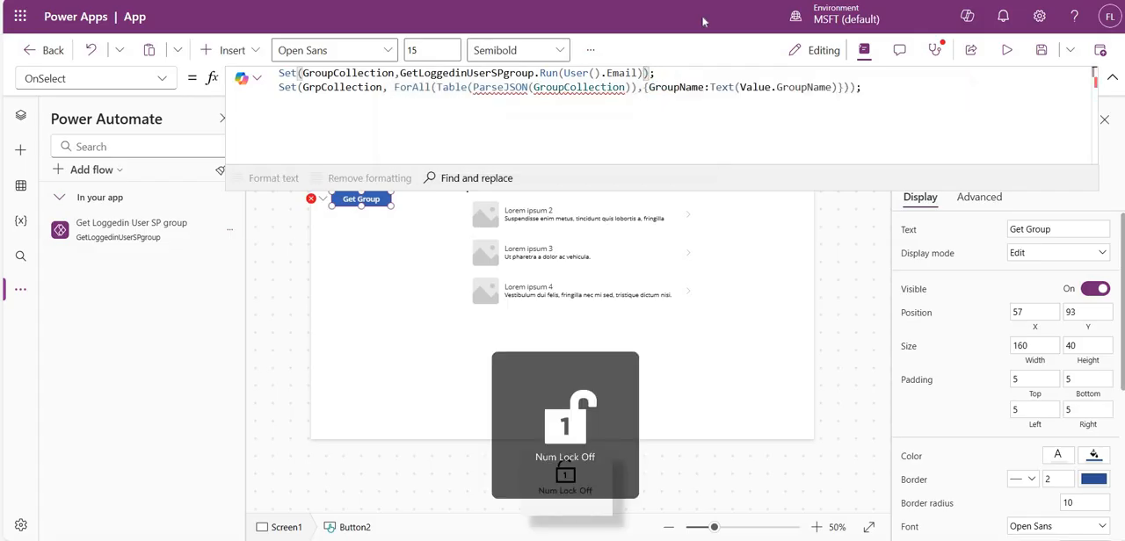
type(".")
key("Tab")
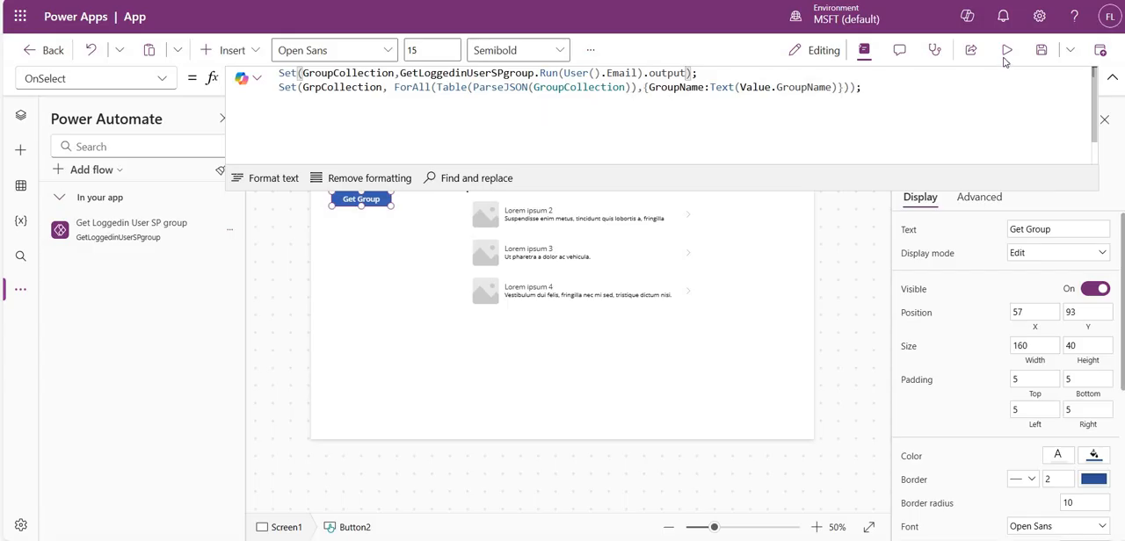
- Preview the app, run Get Group, and return to the editor
left_click(275, 142)
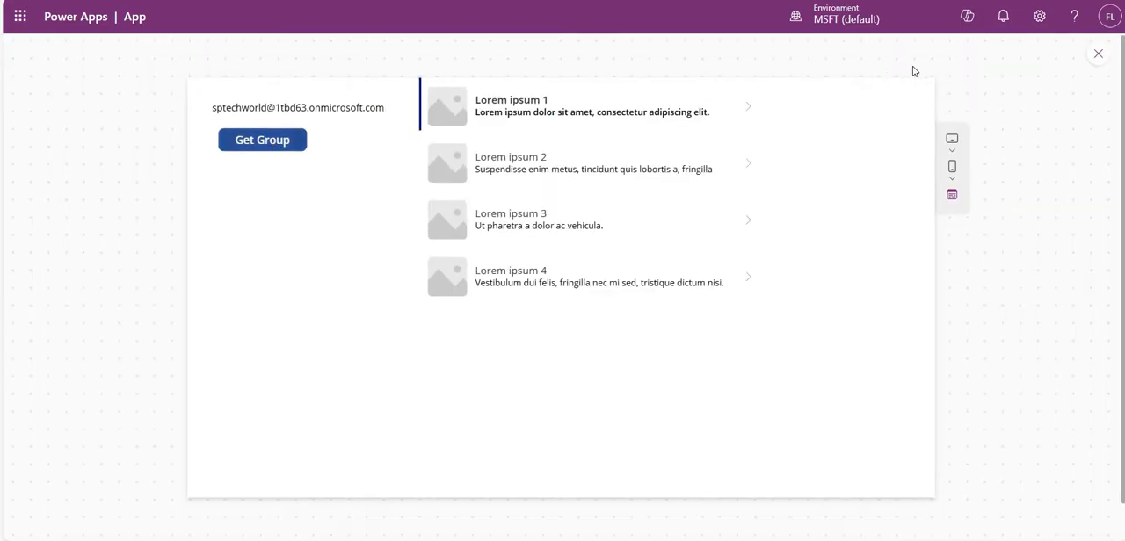
left_click(1096, 56)
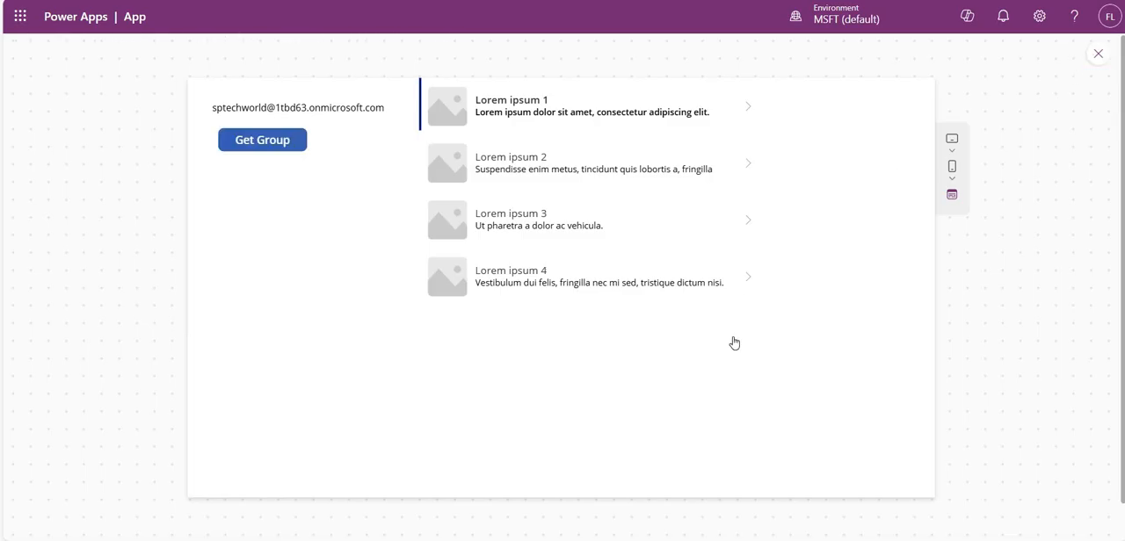
left_click(732, 339)
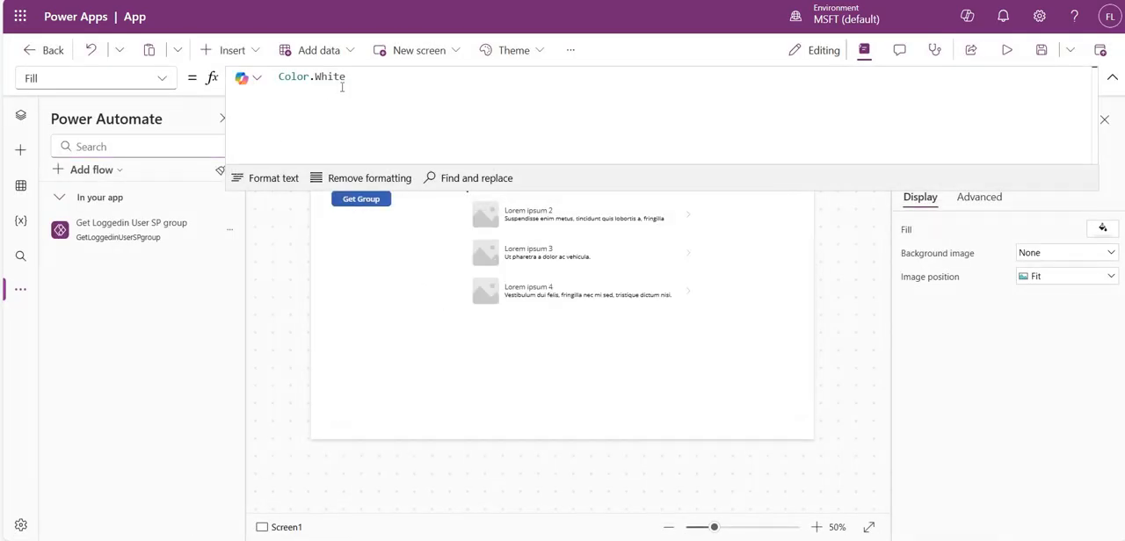
- Examine the contents of the GrpCollection variable in the Get Group button's OnSelect formula
left_click(361, 199)
double_click(342, 87)
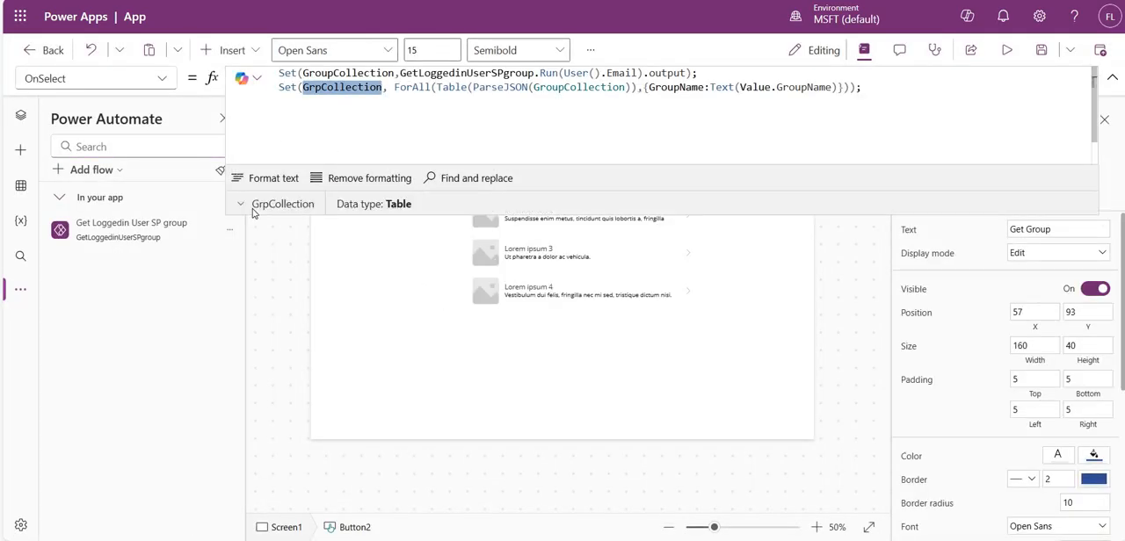
left_click(253, 211)
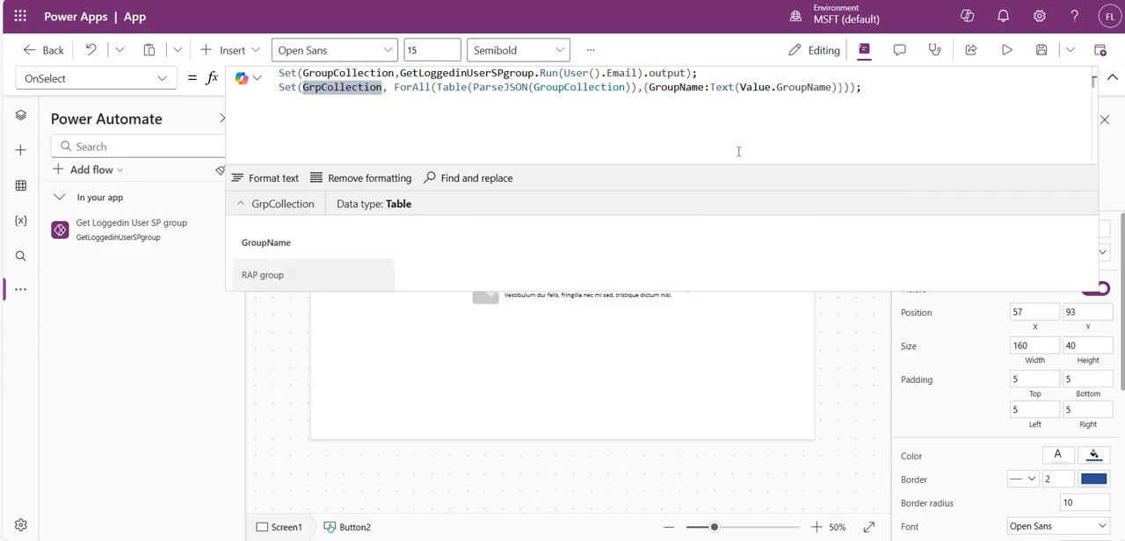
- Replace the gallery's Items formula with GrpCollection
left_click(563, 300)
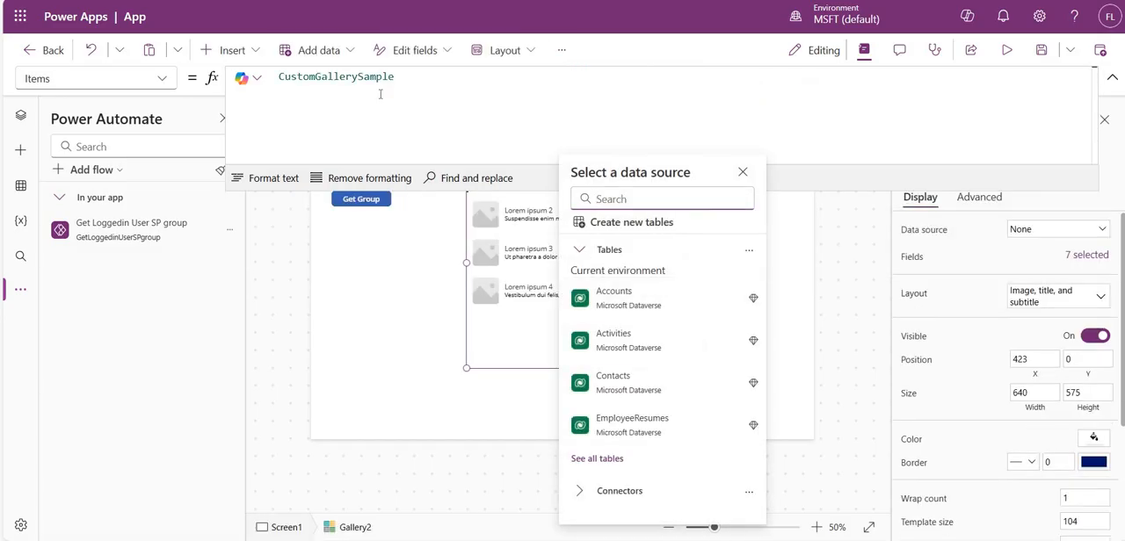
left_click(471, 127)
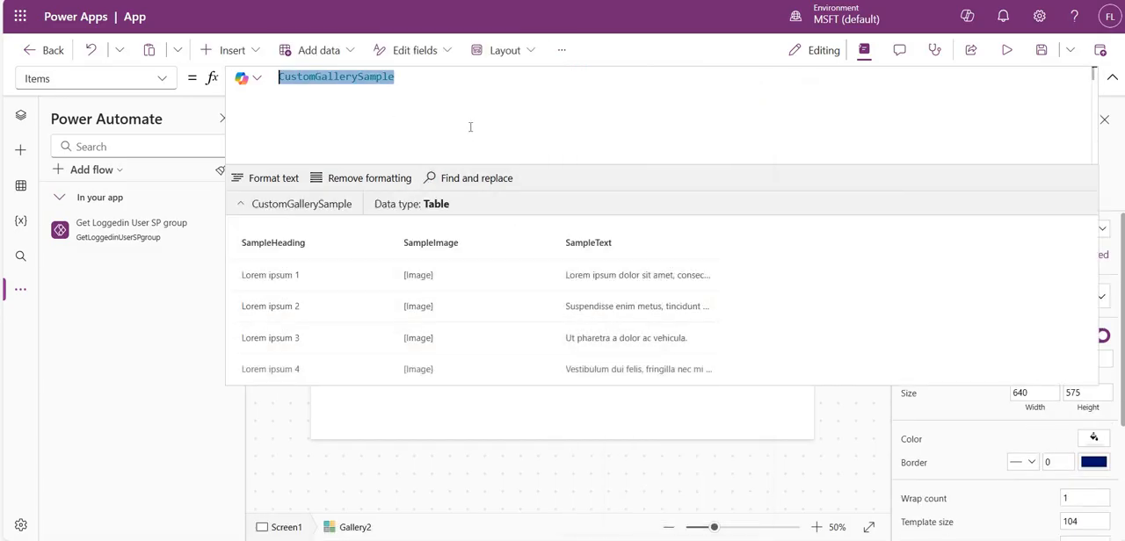
key("BackSpace")
type("gr")
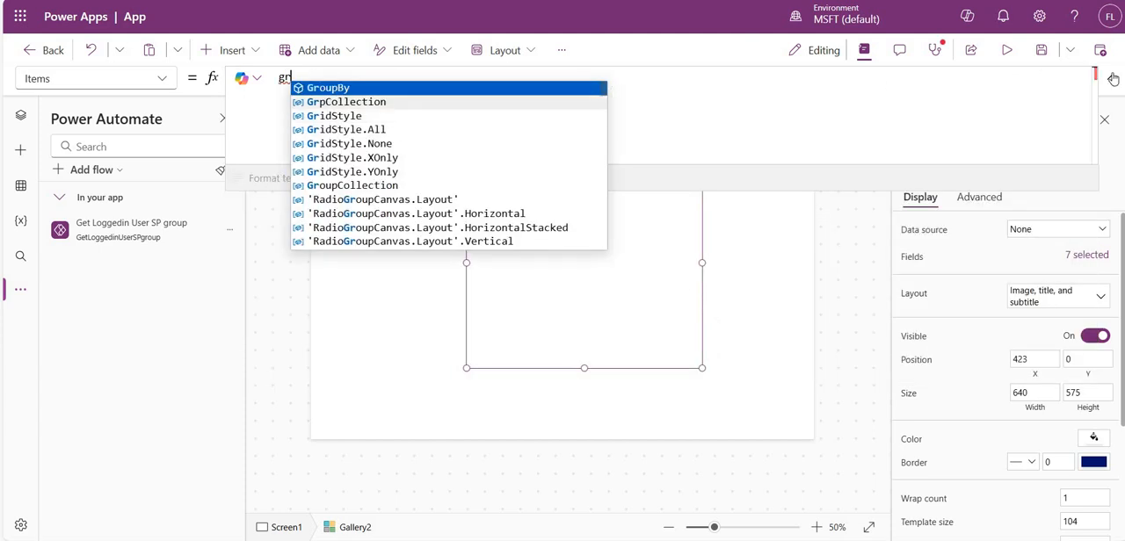
left_click(408, 102)
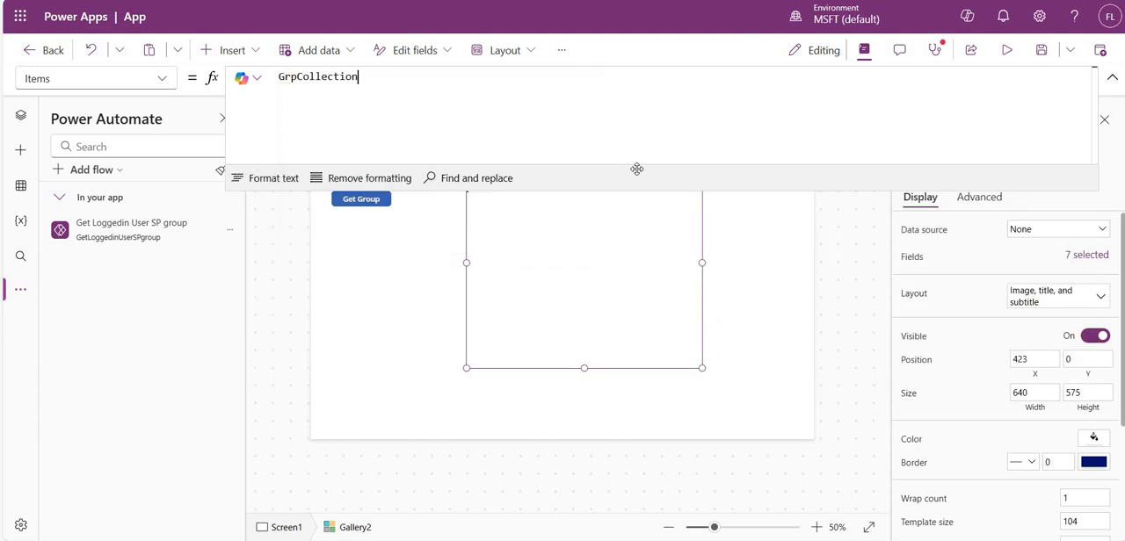
- Delete the subtitle label from the gallery's item template
left_click(527, 183)
left_click(526, 179)
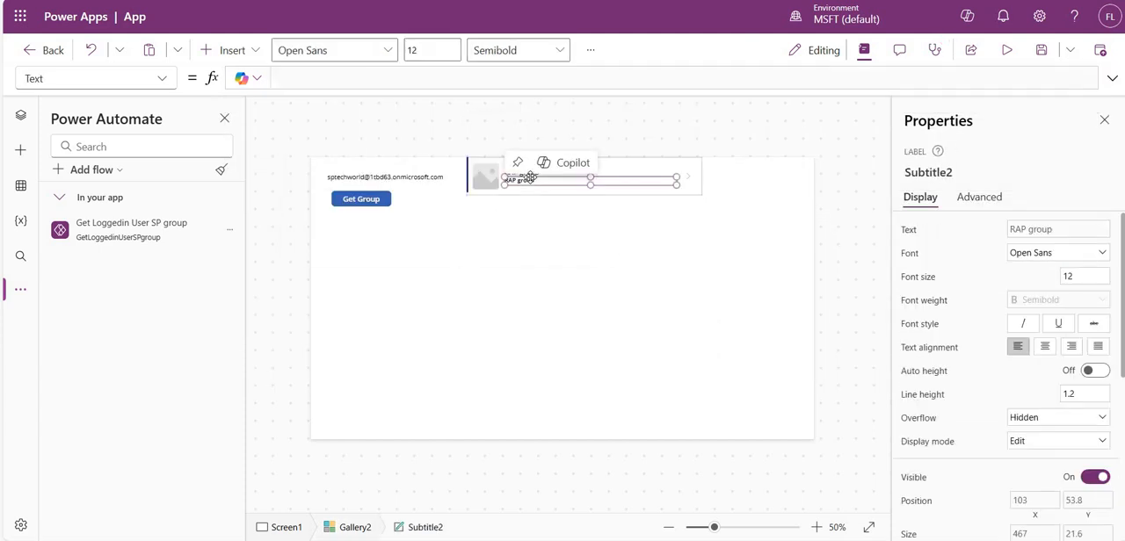
left_click(528, 174)
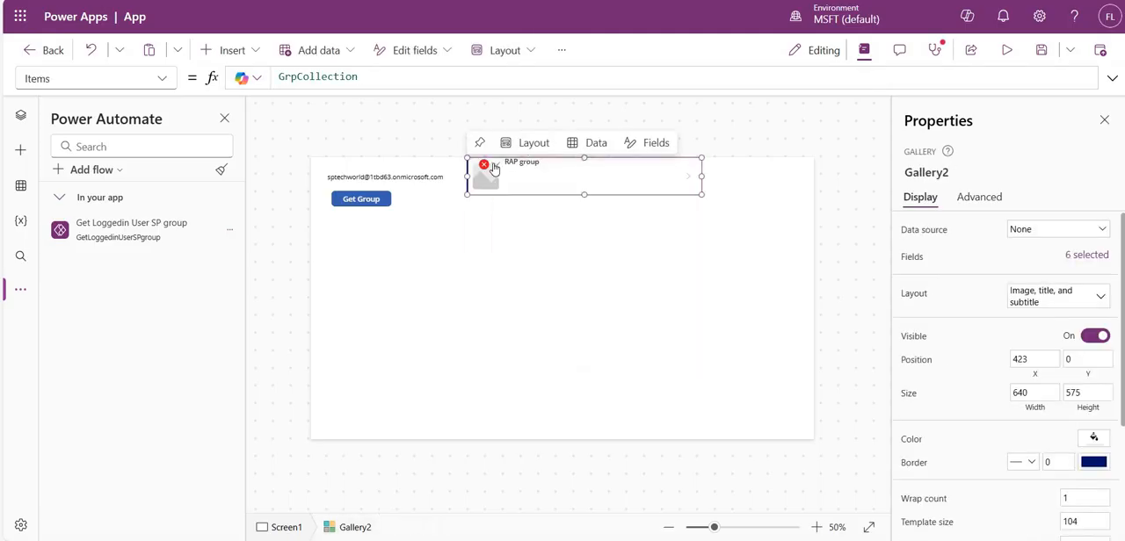
- Clear the title label's Y formula that refers to the deleted Subtitle2 label
left_click(495, 165)
left_click(542, 183)
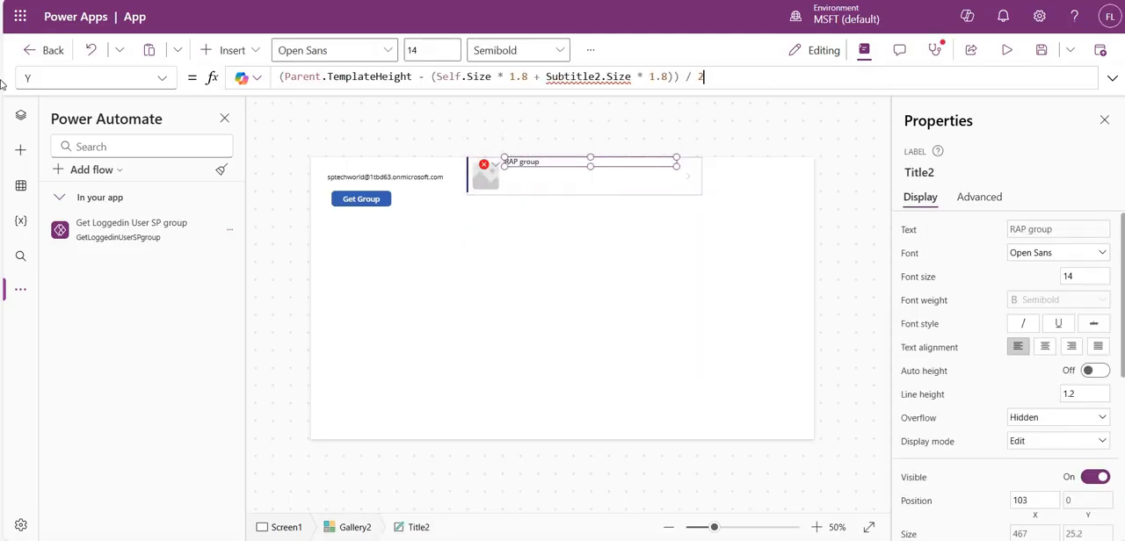
key("ctrl+a")
key("BackSpace")
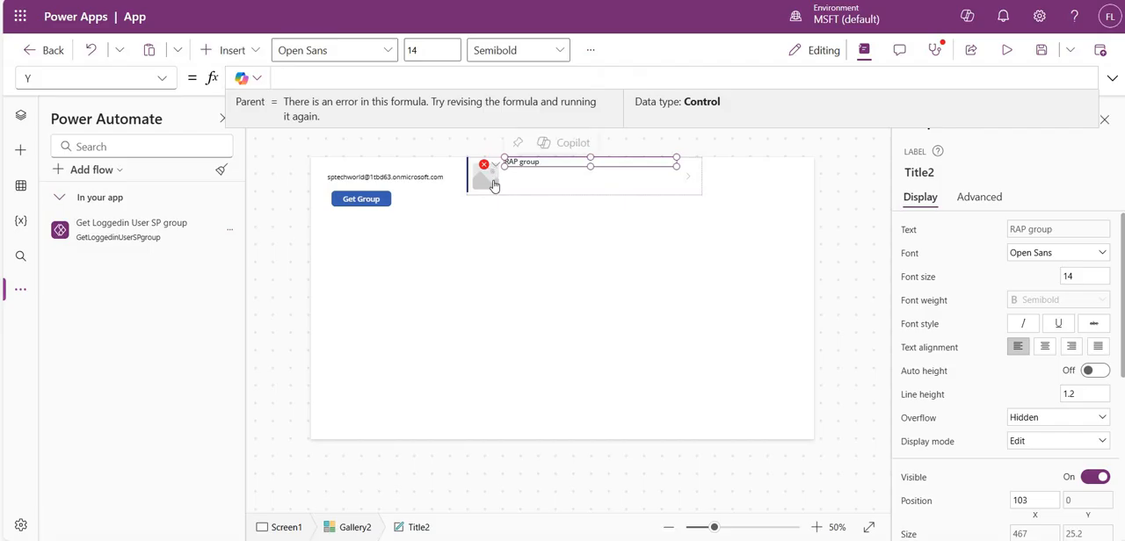
left_click(494, 165)
left_click(545, 184)
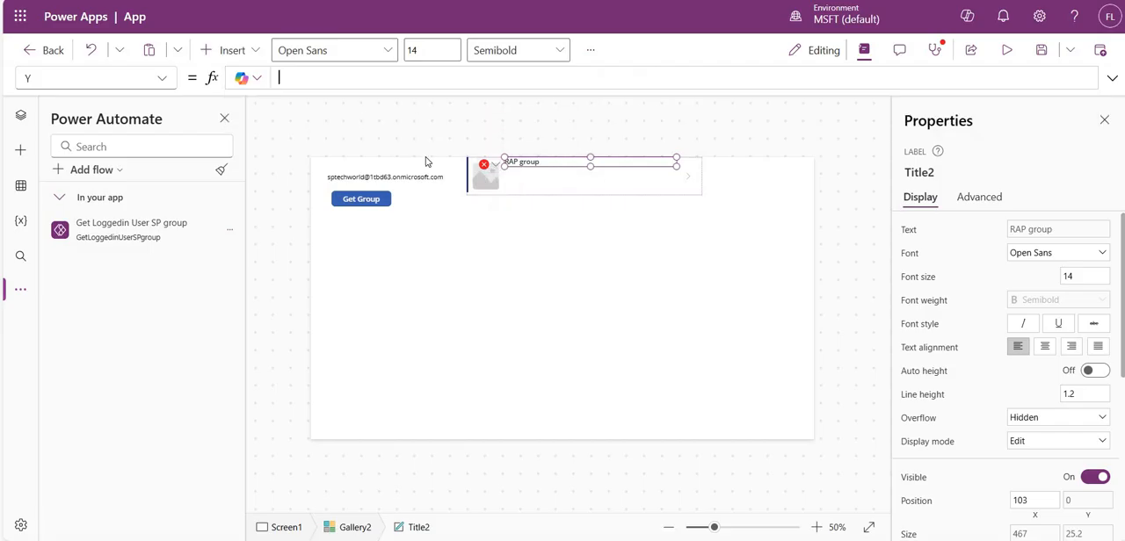
- Move the title label down within the gallery template to about X 99, Y 51
left_click(529, 171)
left_click(520, 164)
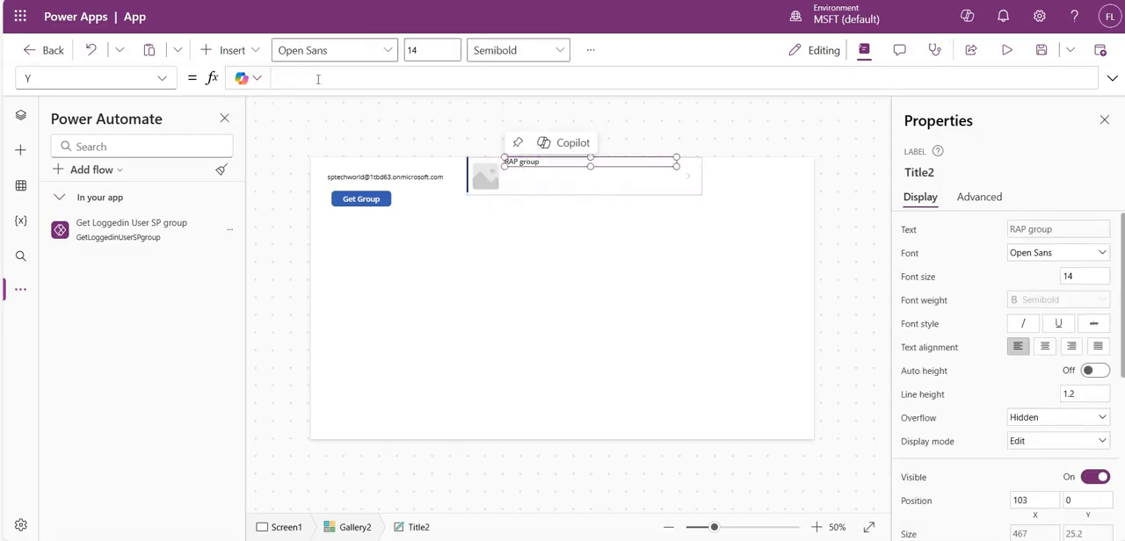
left_click_drag(517, 164, 516, 208)
- Display the title label's Text formula and start the app preview
left_click(161, 81)
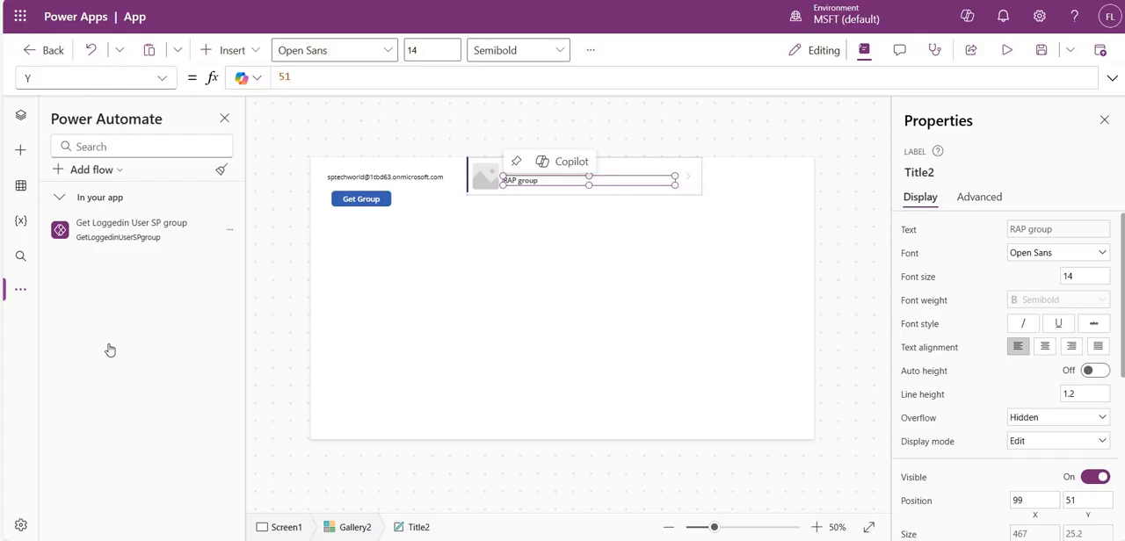
type("Text")
key("Return")
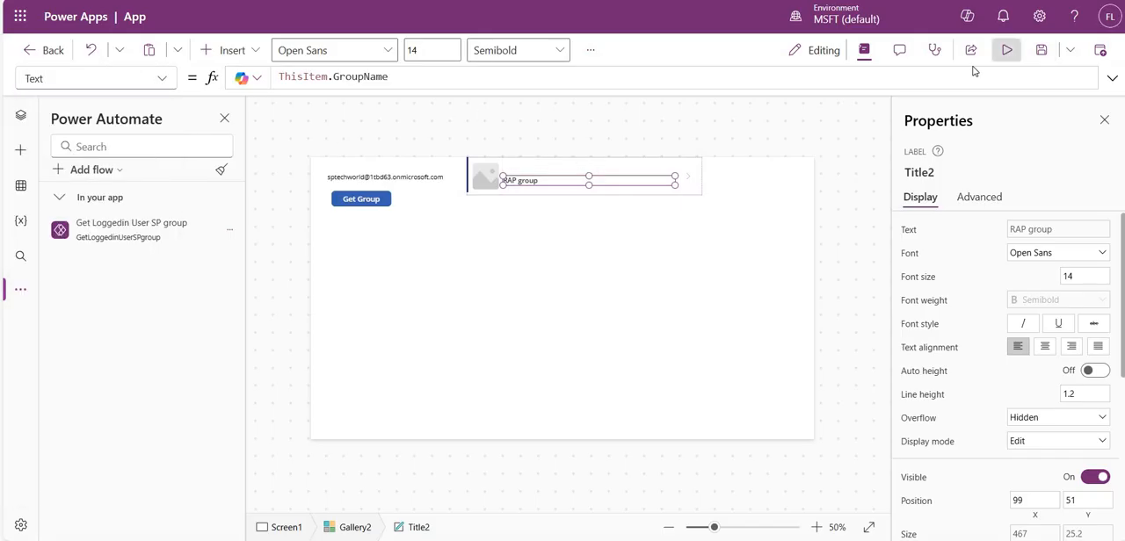
left_click(1006, 50)
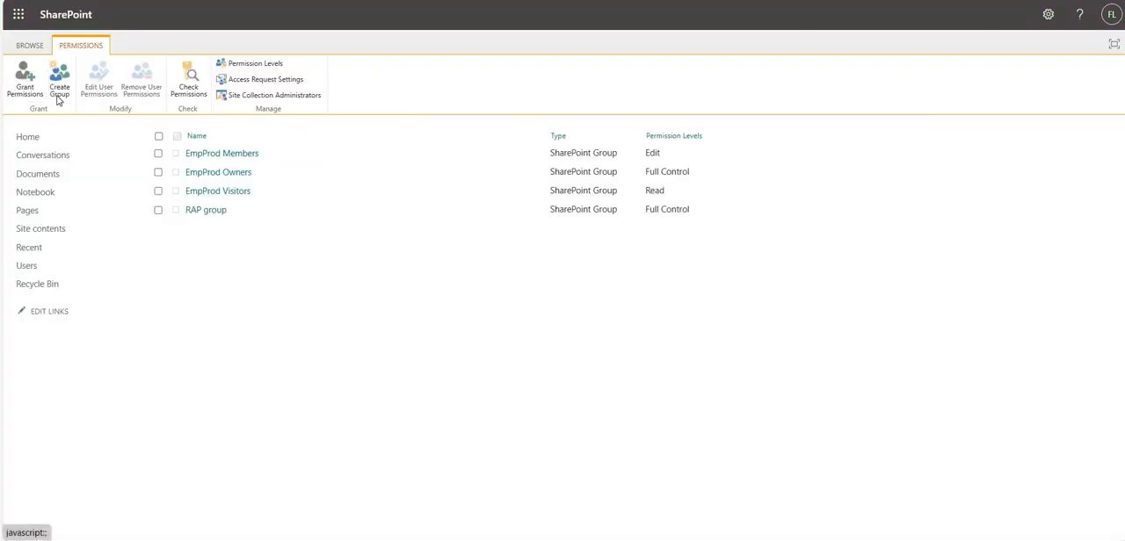
- On the SharePoint site's permissions page, create a group named MAP Group
left_click(59, 90)
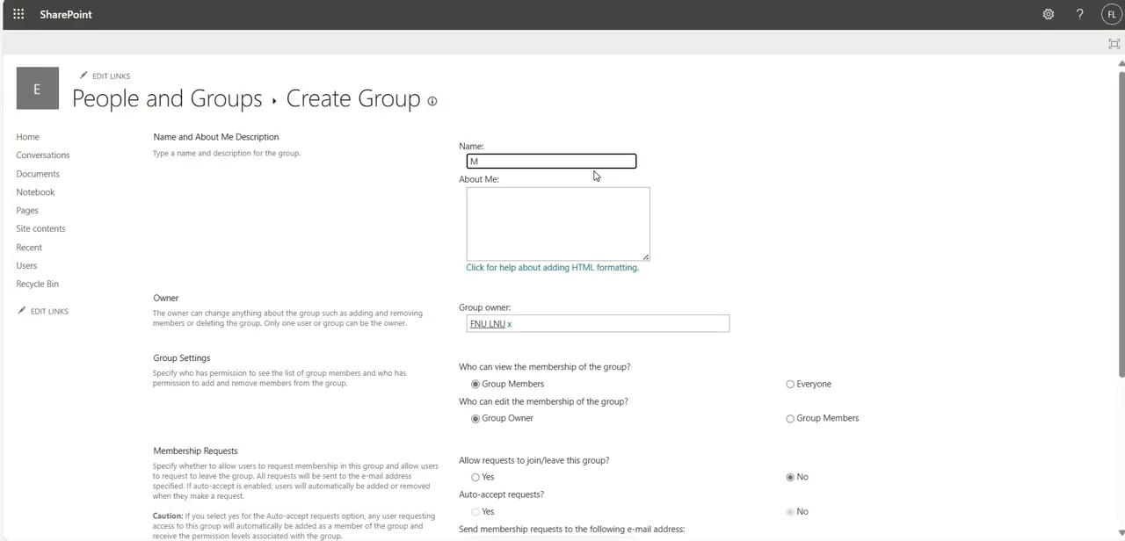
type("MAP Group")
scroll(514, 378, "down", 3)
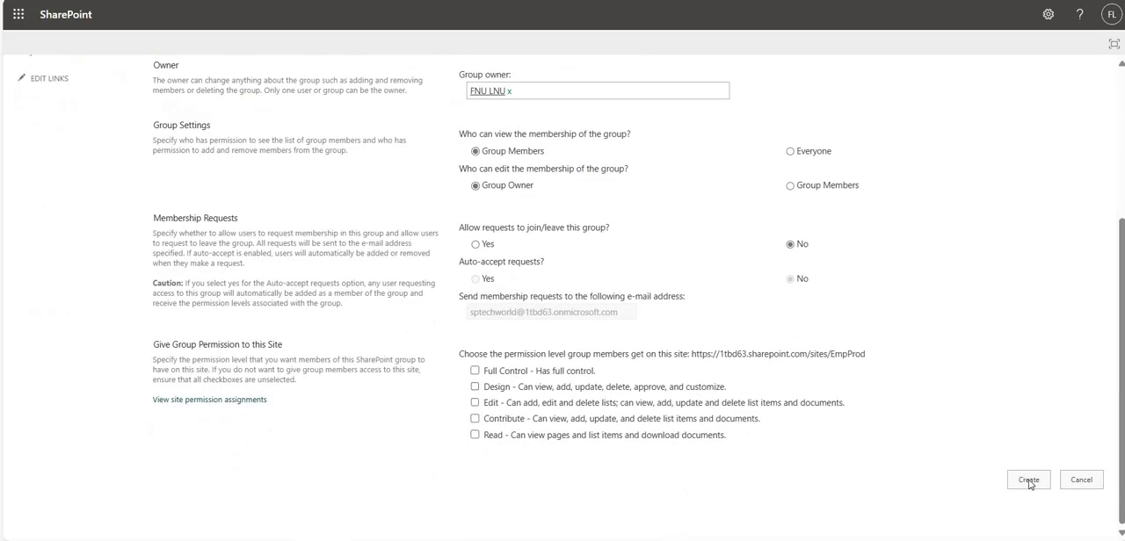
left_click(1029, 480)
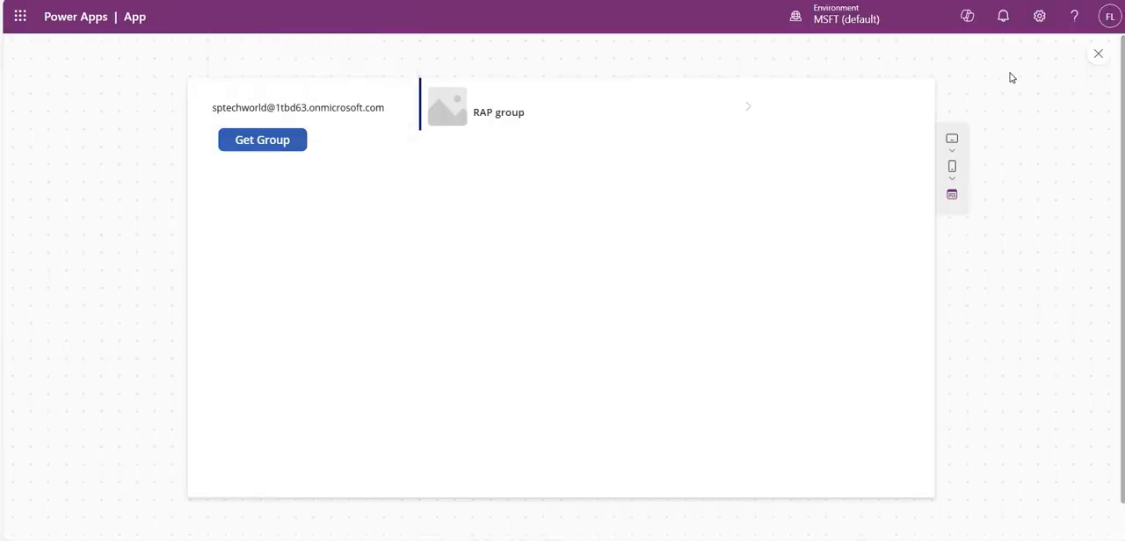
- Back in the Power Apps preview, run Get Group to reload the gallery with the user's SharePoint groups
left_click(264, 142)
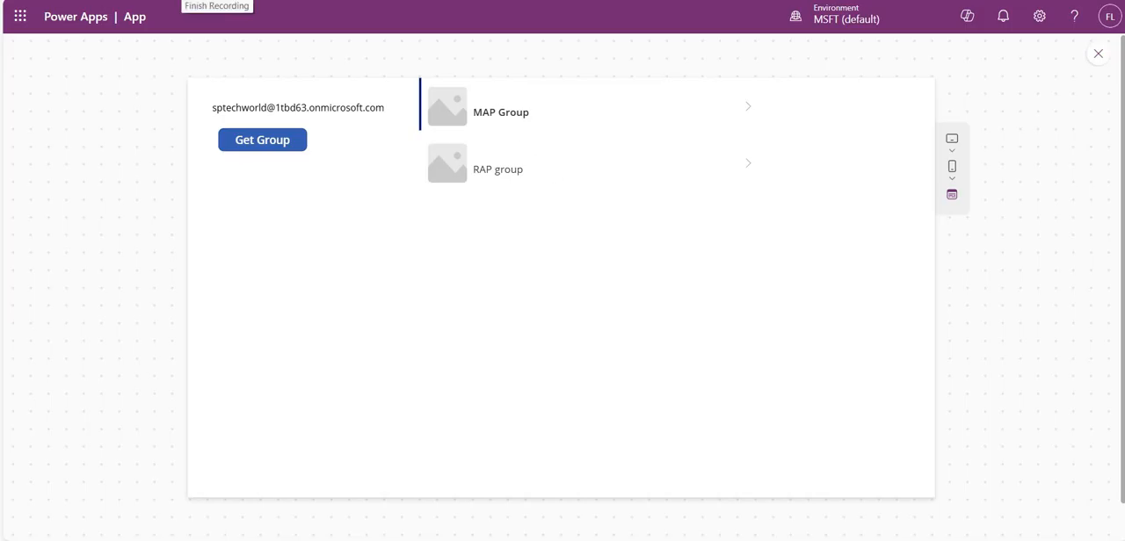
left_click(294, 146)
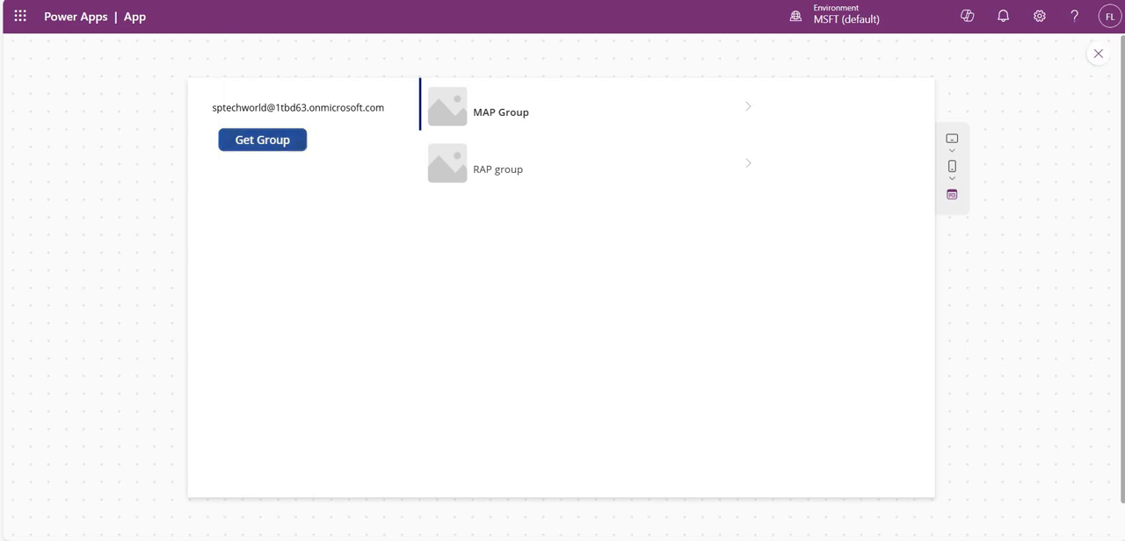